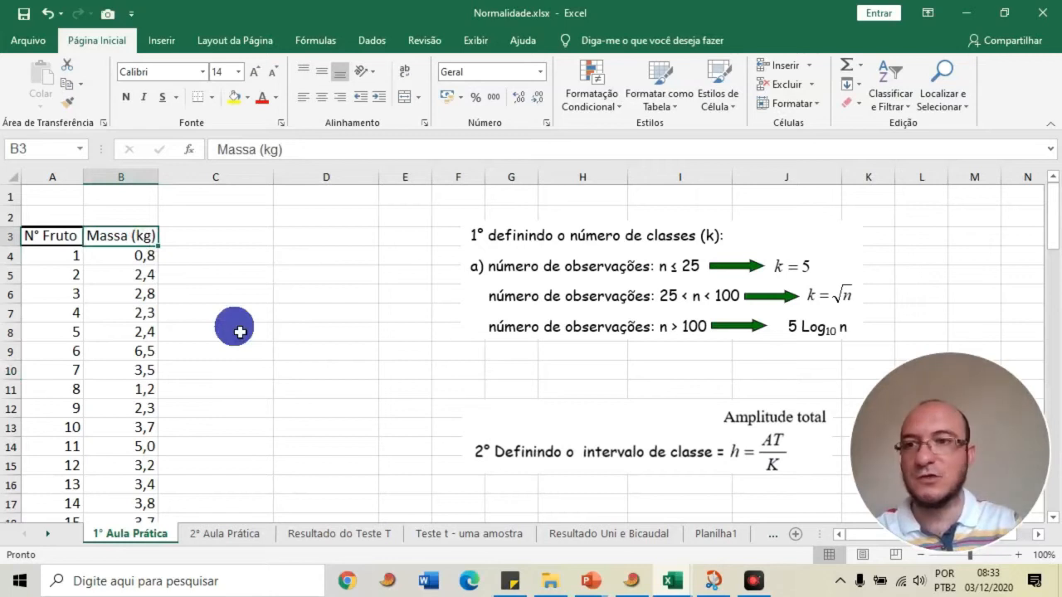
Step: Insert a histogram of the Massa (kg) column, header included, and place it beside the data
key(ctrl+shift+Down)
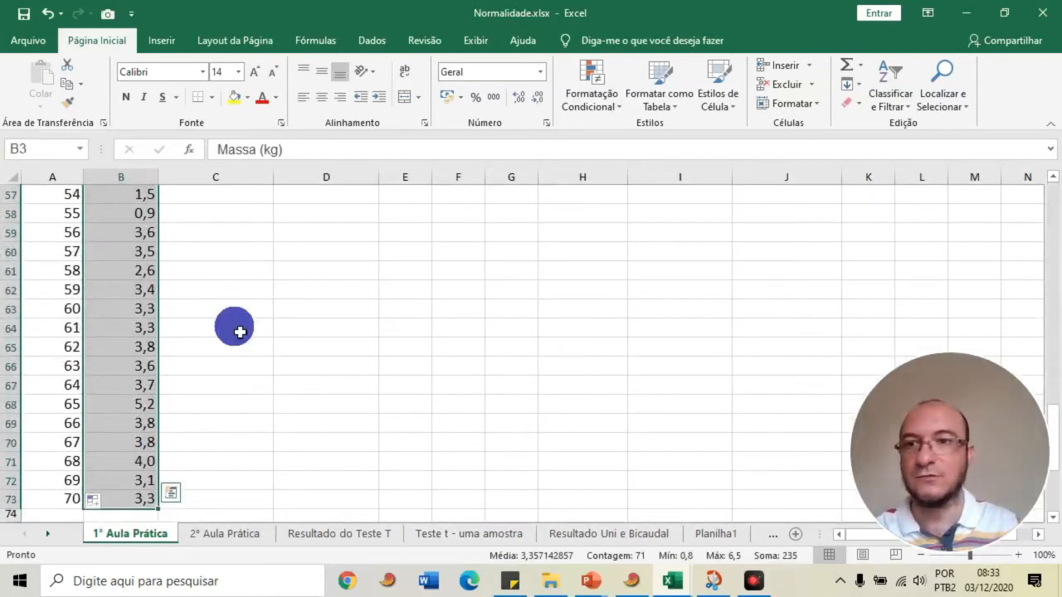
click(170, 40)
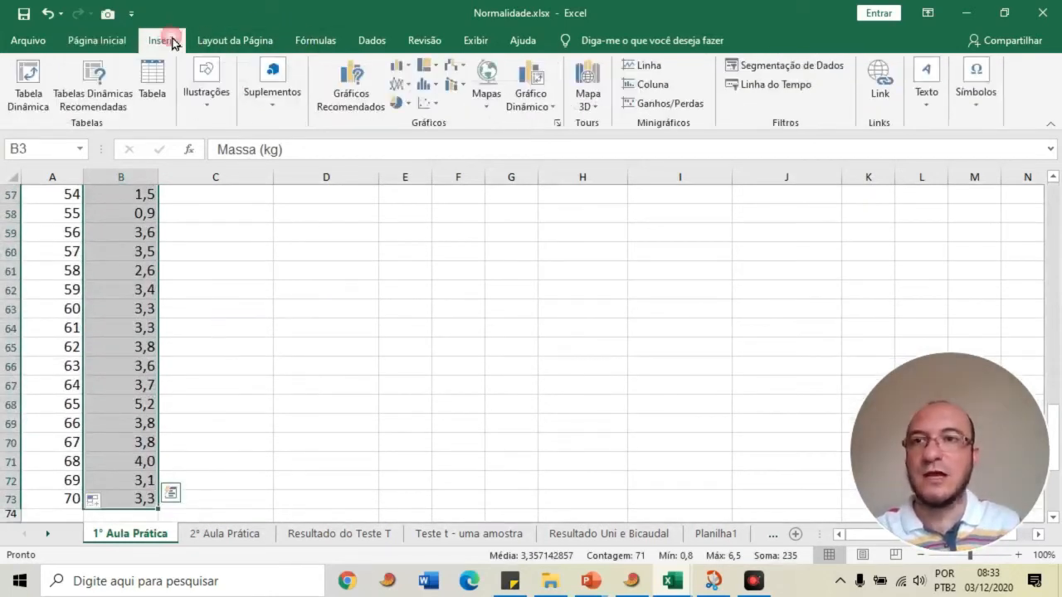
click(423, 88)
click(439, 133)
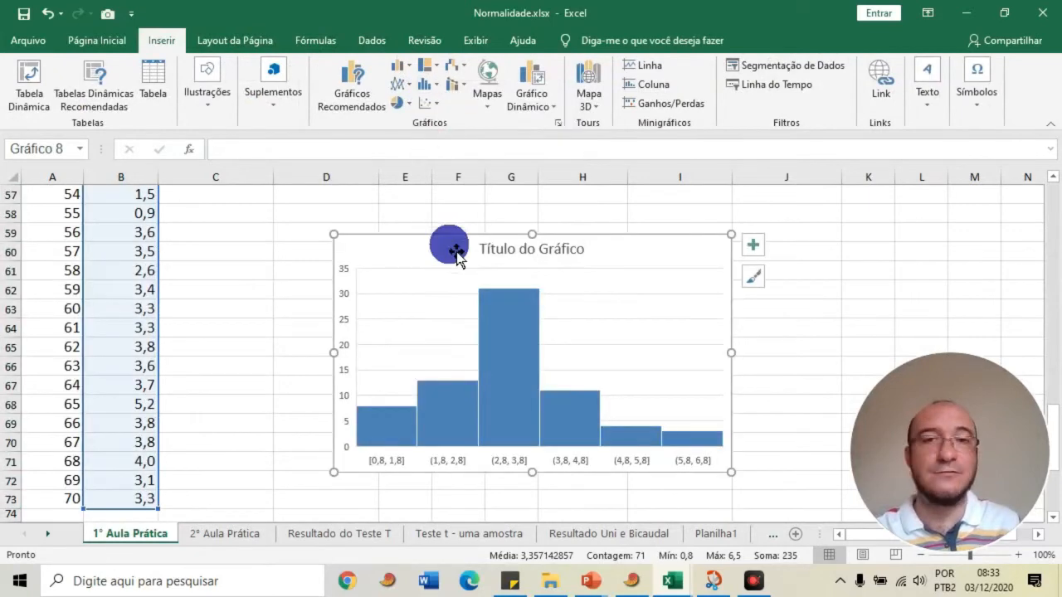
drag(449, 240, 416, 217)
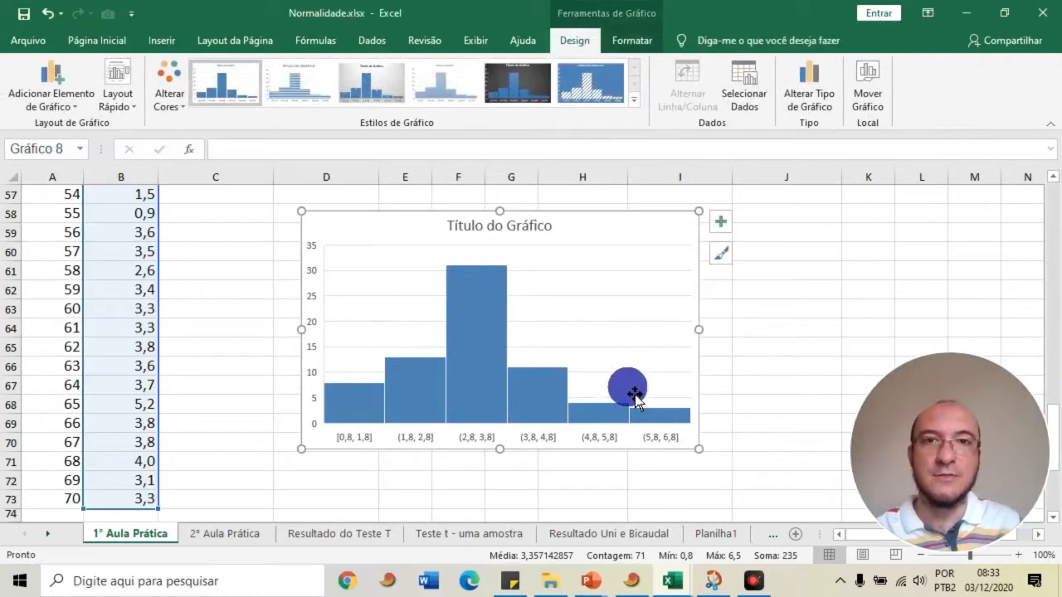
Step: Examine the bars and automatic class intervals of the histogram, and delete the chart
mouse_move(413, 379)
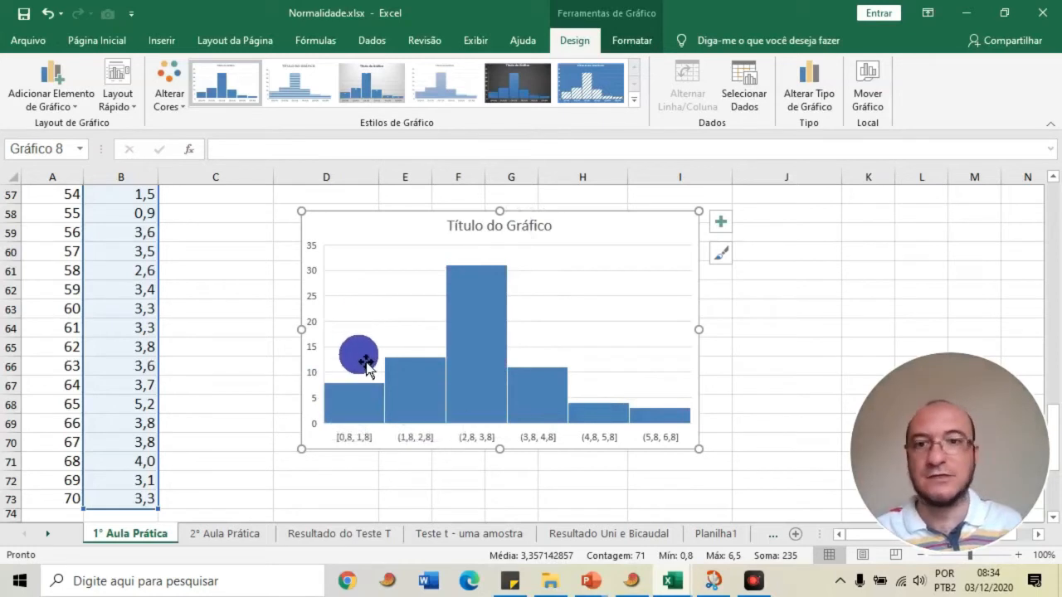
mouse_move(648, 416)
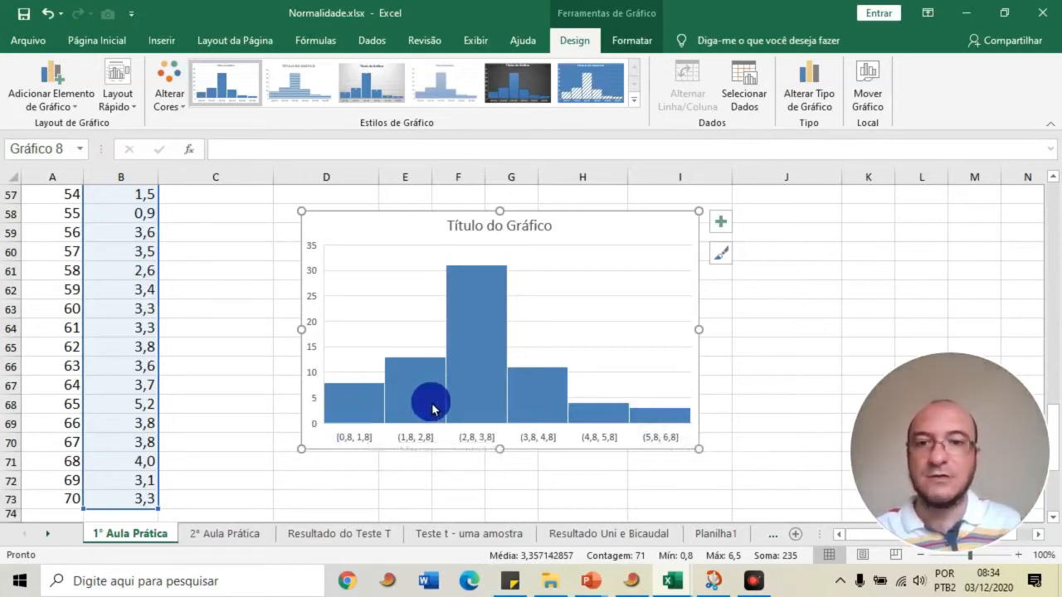
mouse_move(433, 416)
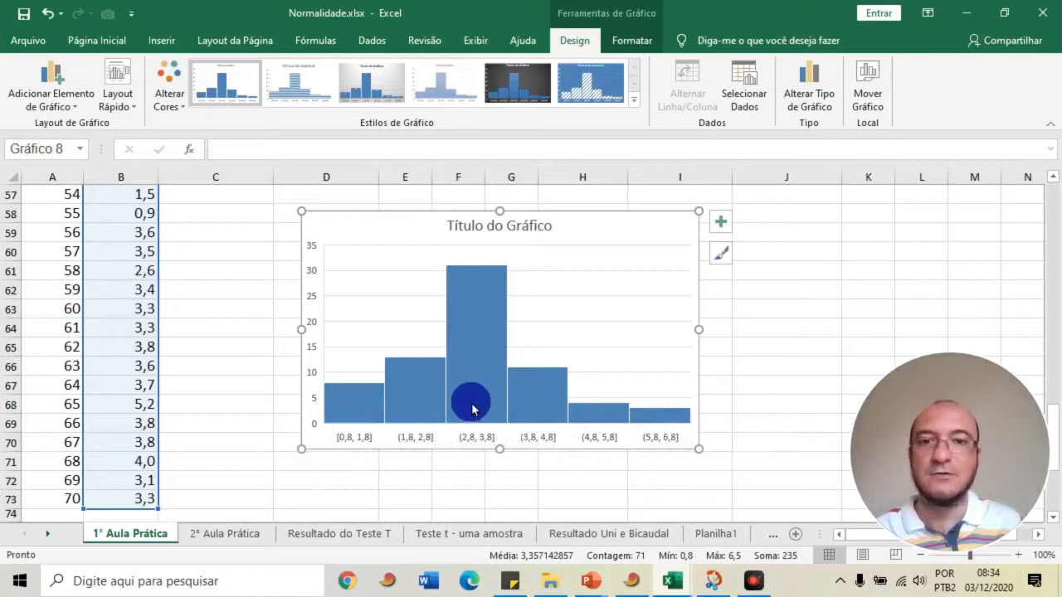
mouse_move(545, 407)
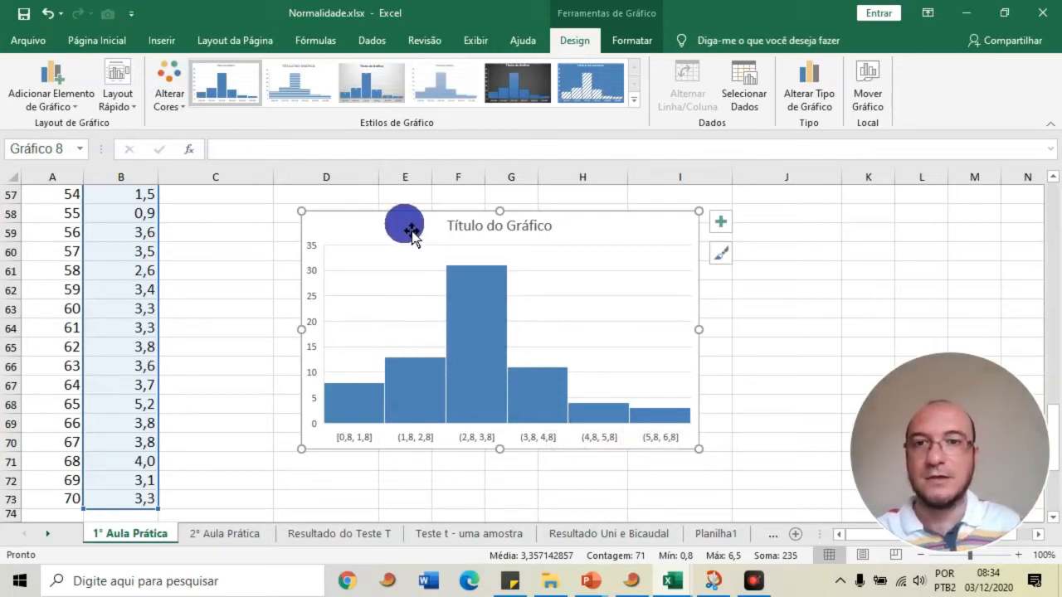
key(Delete)
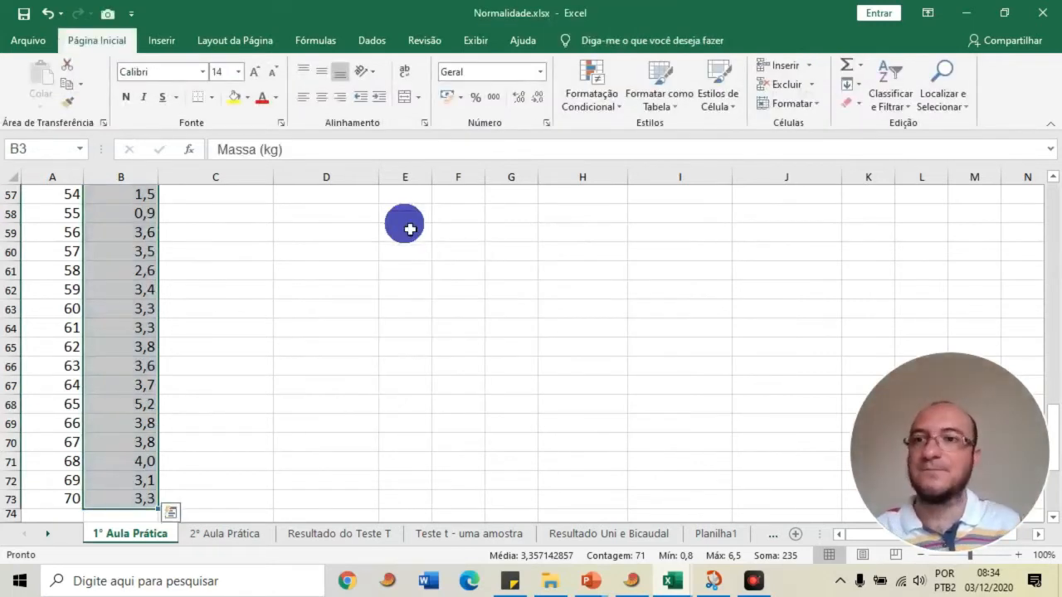
Step: Select the fruit masses in B4:B73 to check the number of observations
scroll(410, 230, up, 19)
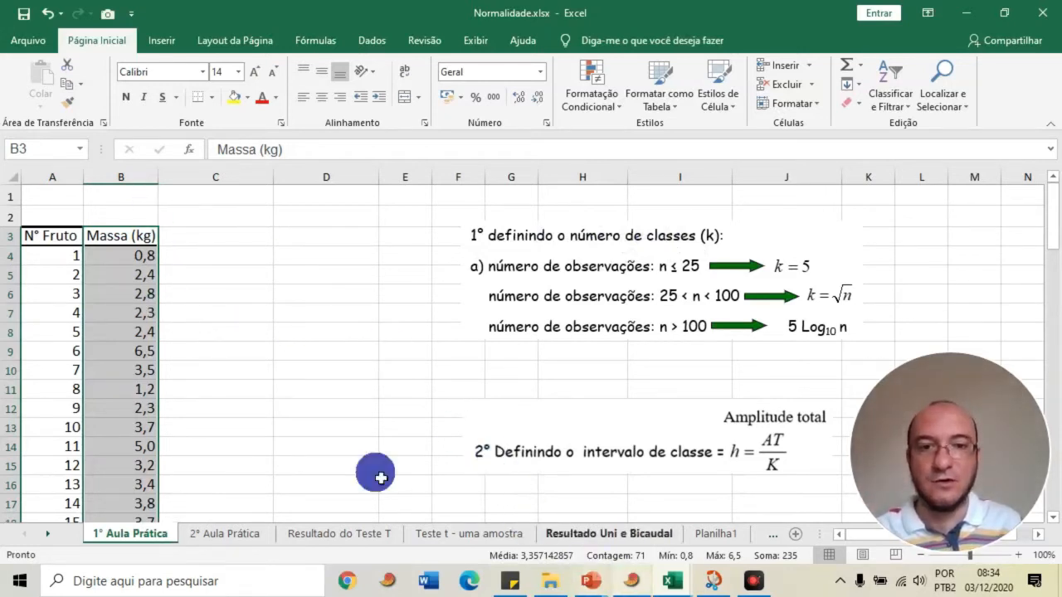
click(138, 260)
key(ctrl+shift+Down)
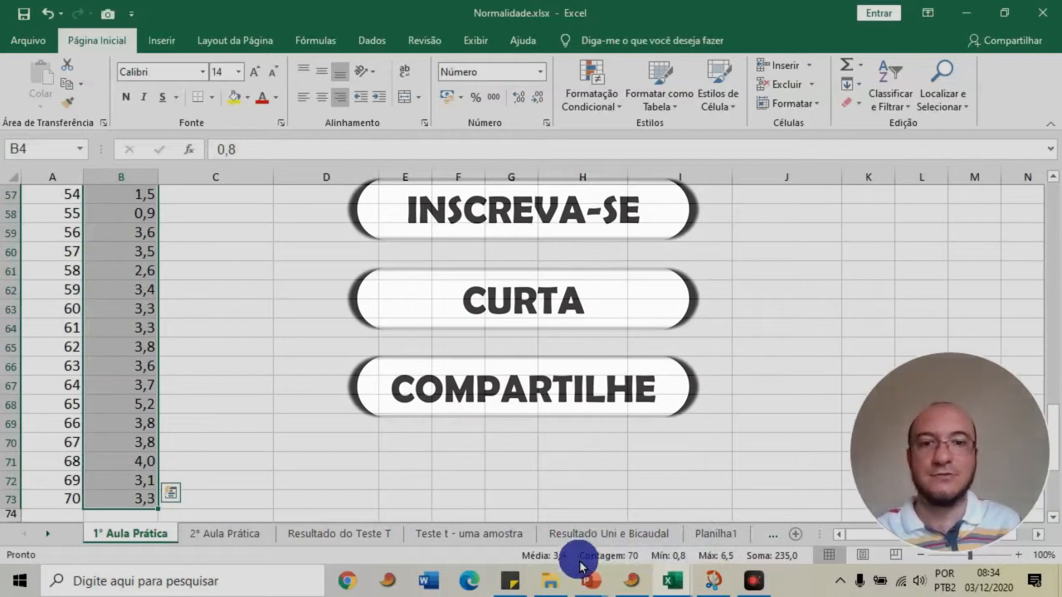
scroll(346, 407, up, 19)
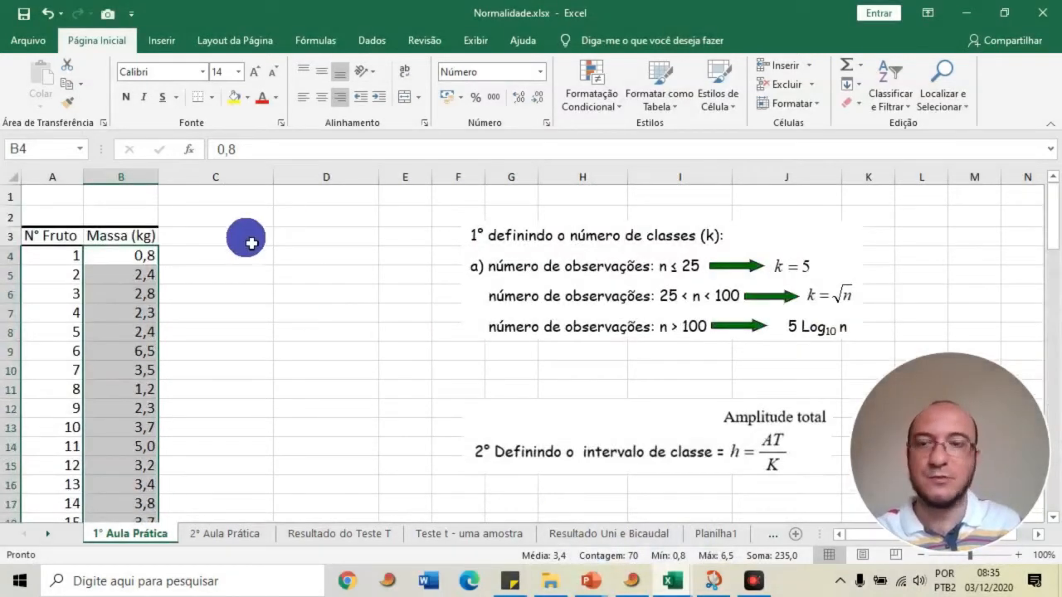
Step: Enter the label "Definir o n° de classes" in cell D4
click(261, 253)
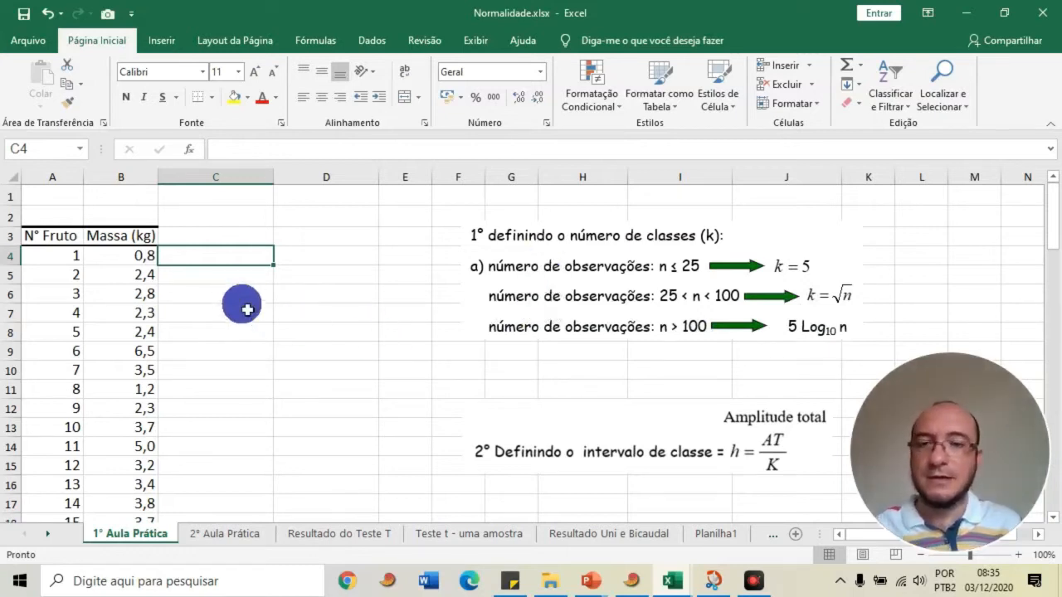
click(302, 263)
text(Definir o n° de classes)
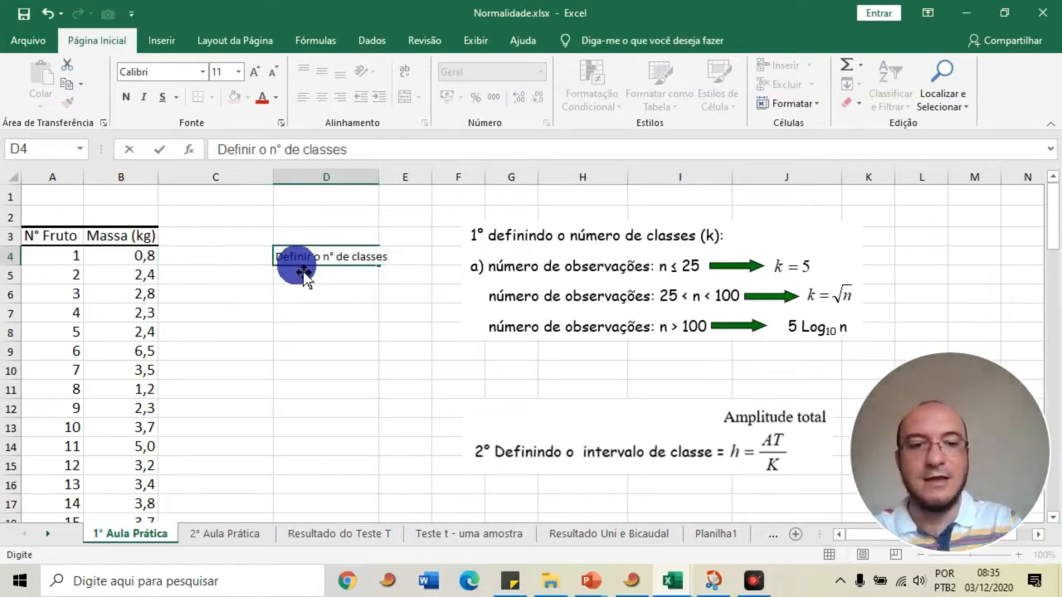
key(Return)
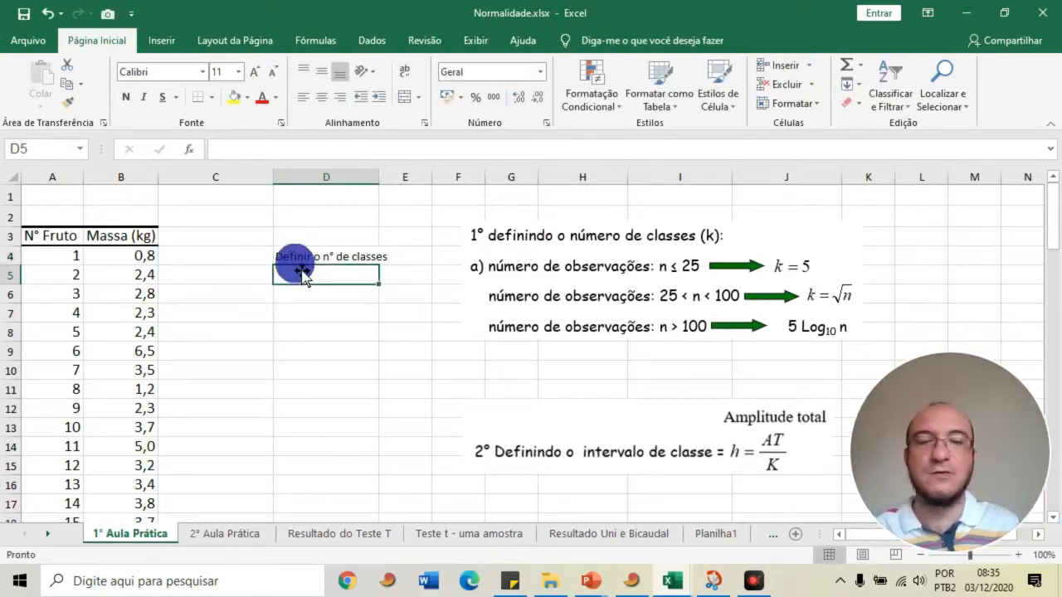
Step: Set the font size of columns D through G to 14
drag(319, 177, 531, 177)
click(238, 71)
click(221, 170)
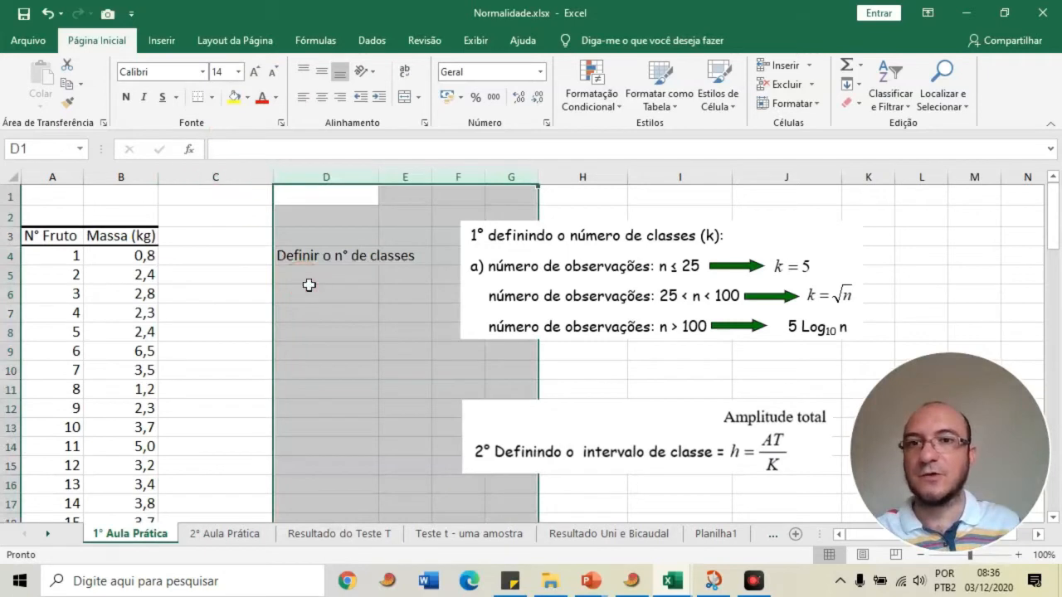
Step: Calculate the square root of the 70 observations in D5 with the formula =RAIZ(70)
click(308, 281)
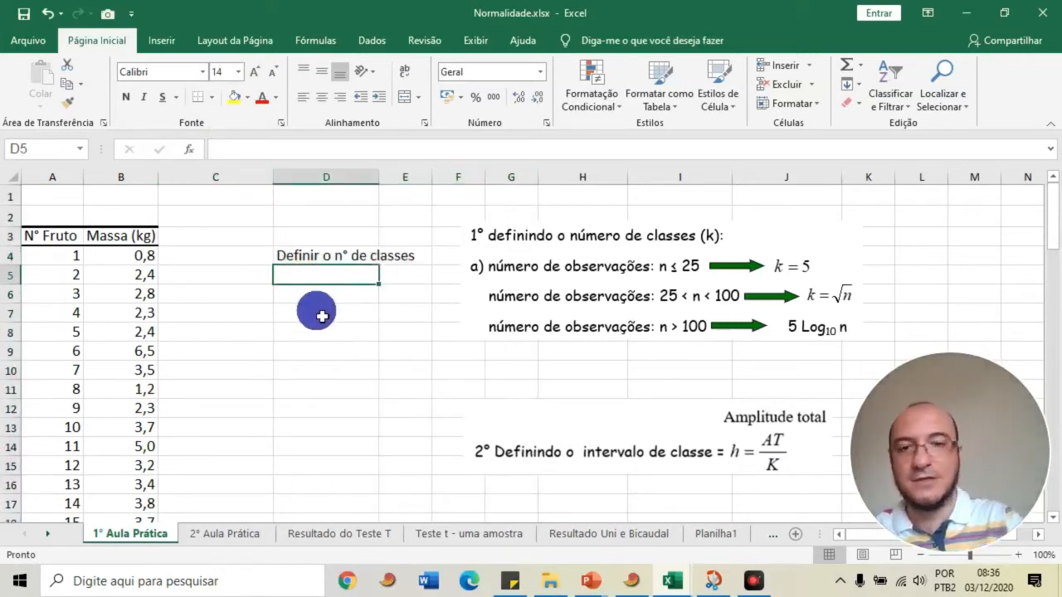
text(=)
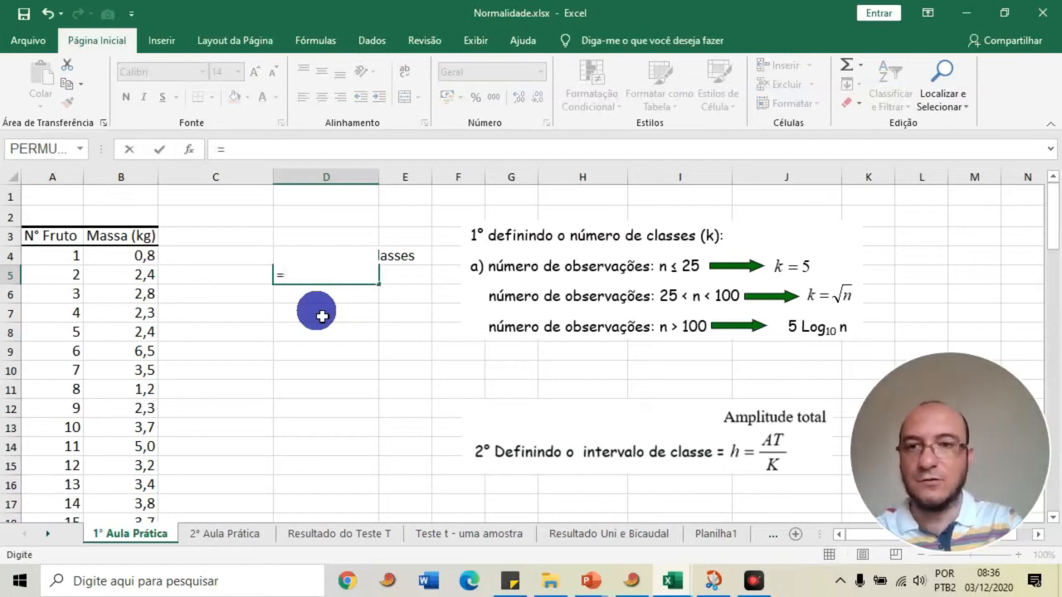
text(raiz)
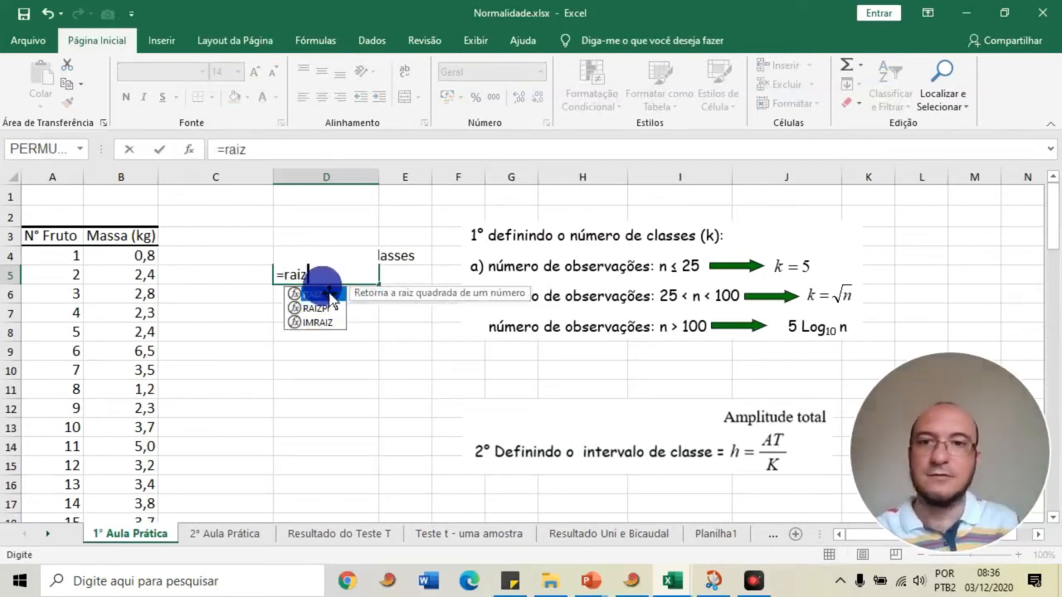
double_click(322, 295)
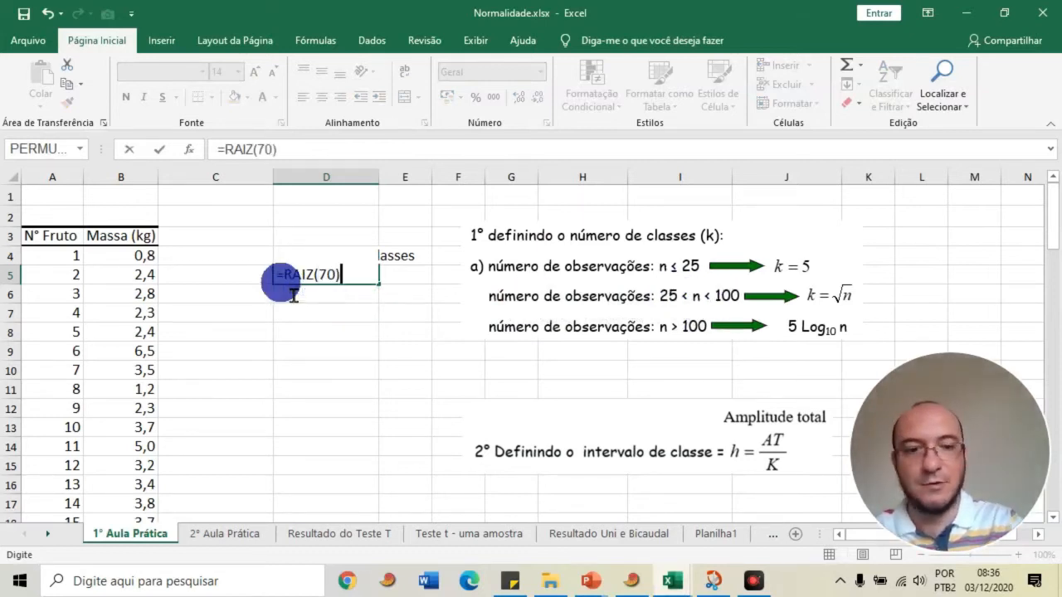
key(Return)
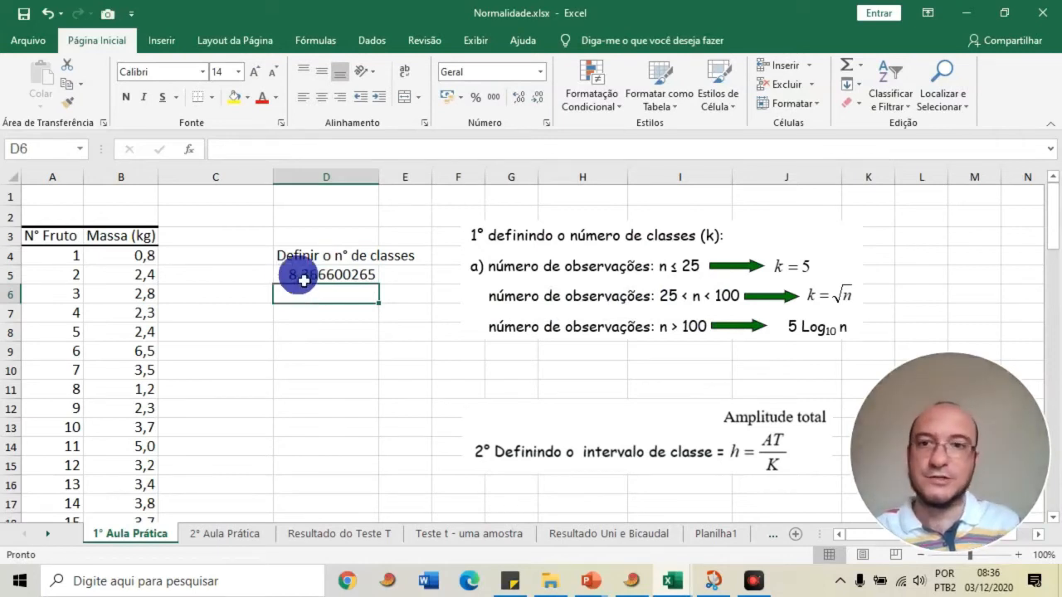
Step: Enter 8 in D6 as the rounded number of classes
click(294, 275)
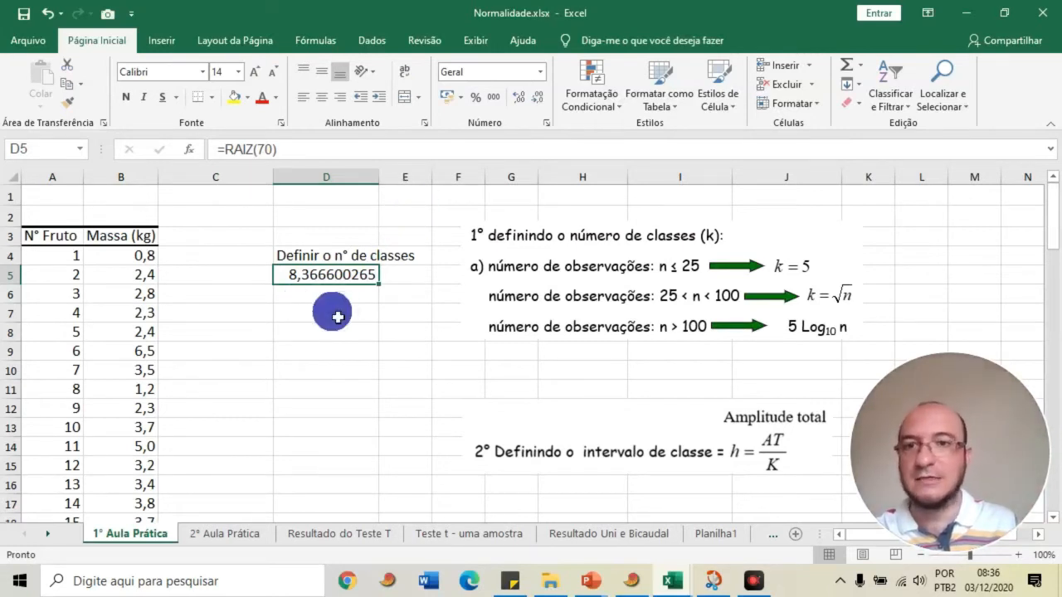
click(328, 301)
text(8)
key(Return)
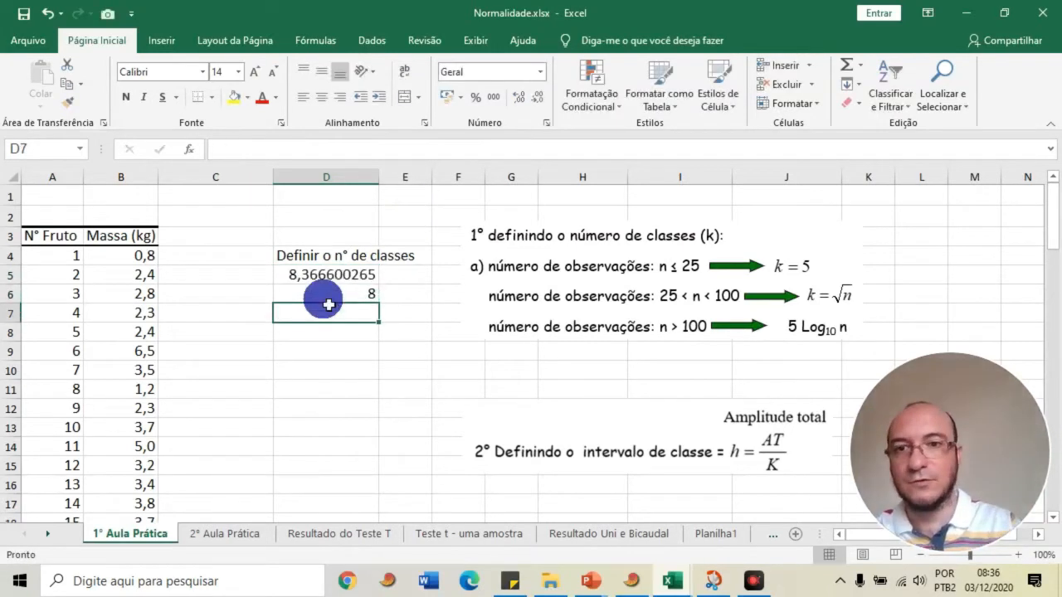
Step: Format the square root in D5 to two decimal places and narrow column D
click(324, 276)
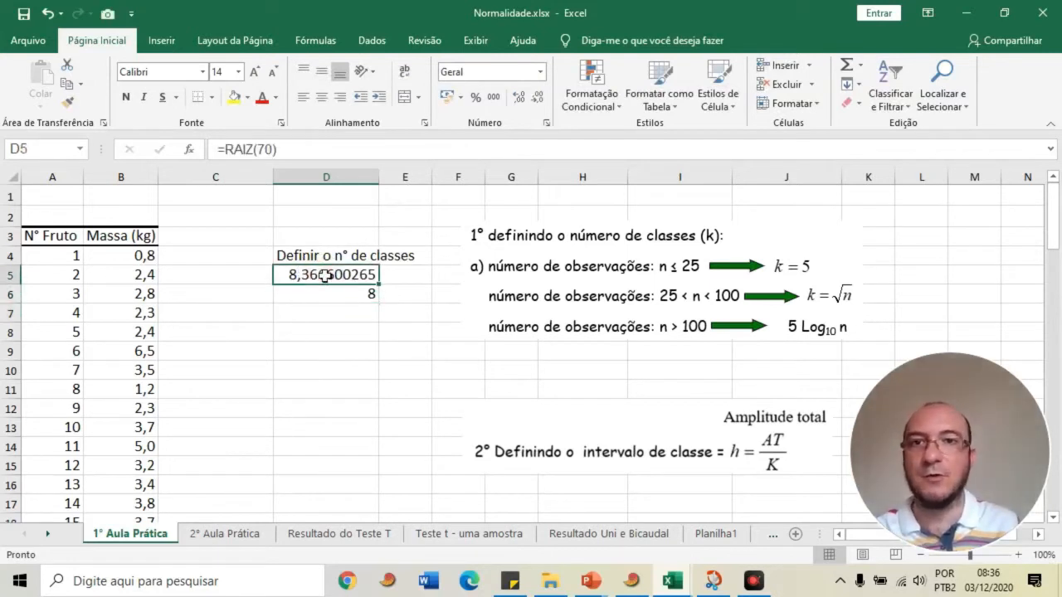
click(518, 97)
click(538, 97)
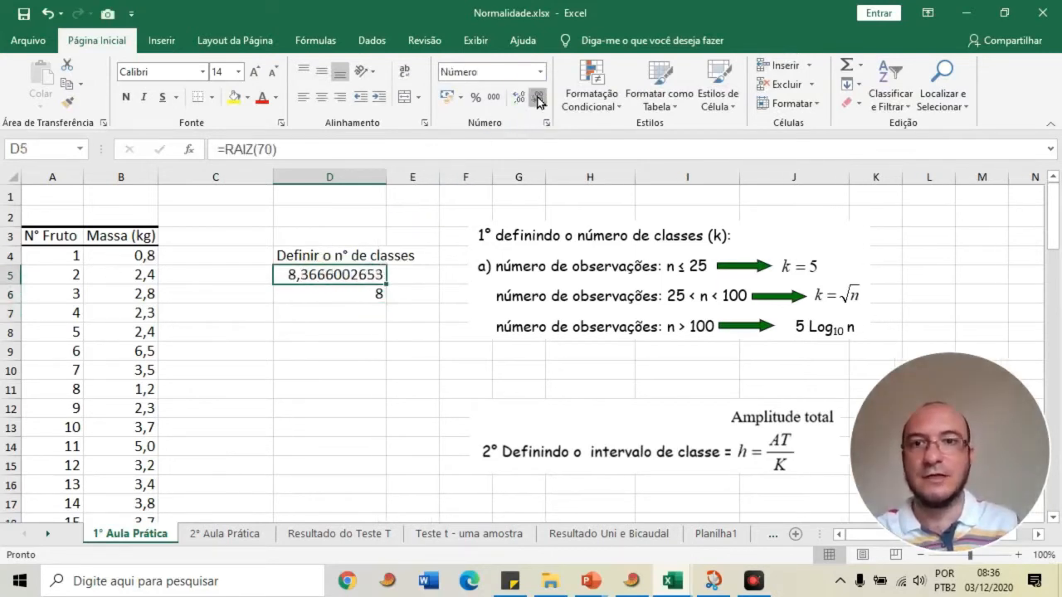
click(537, 97)
drag(386, 176, 362, 181)
Step: Highlight the rounded class count in D6 with a yellow fill
click(340, 315)
click(325, 296)
click(236, 98)
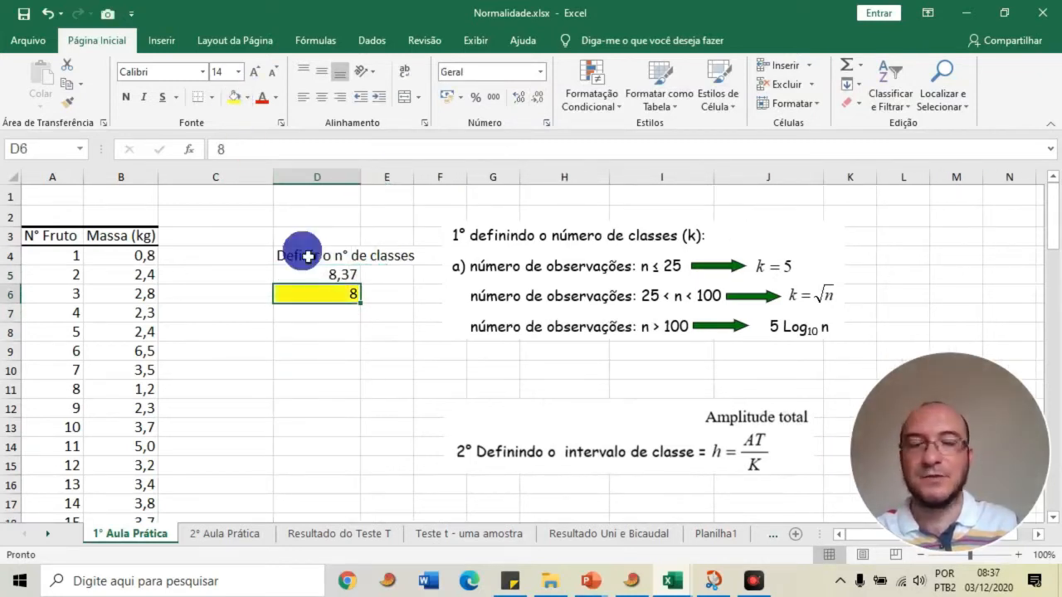
Step: Enter the label "Amplitude total" in cell D9
click(301, 366)
click(311, 352)
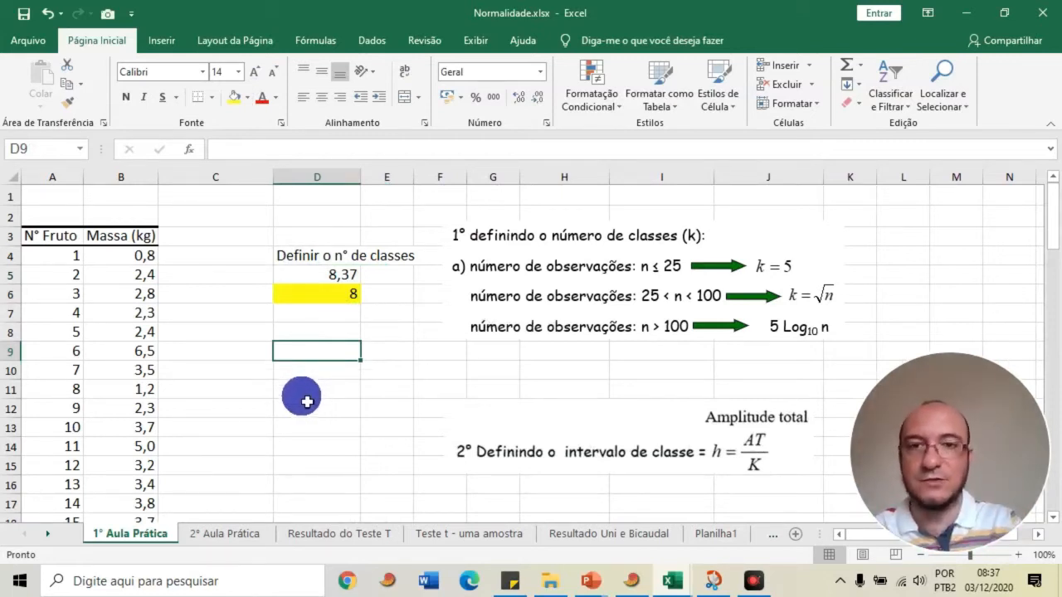
text(Ampl)
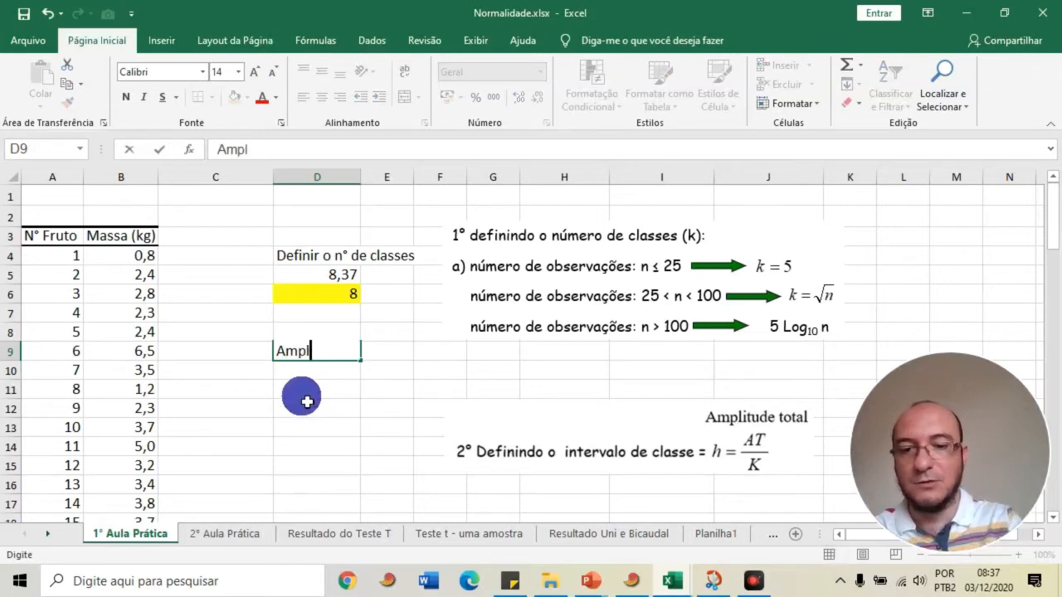
text(itude total)
key(Return)
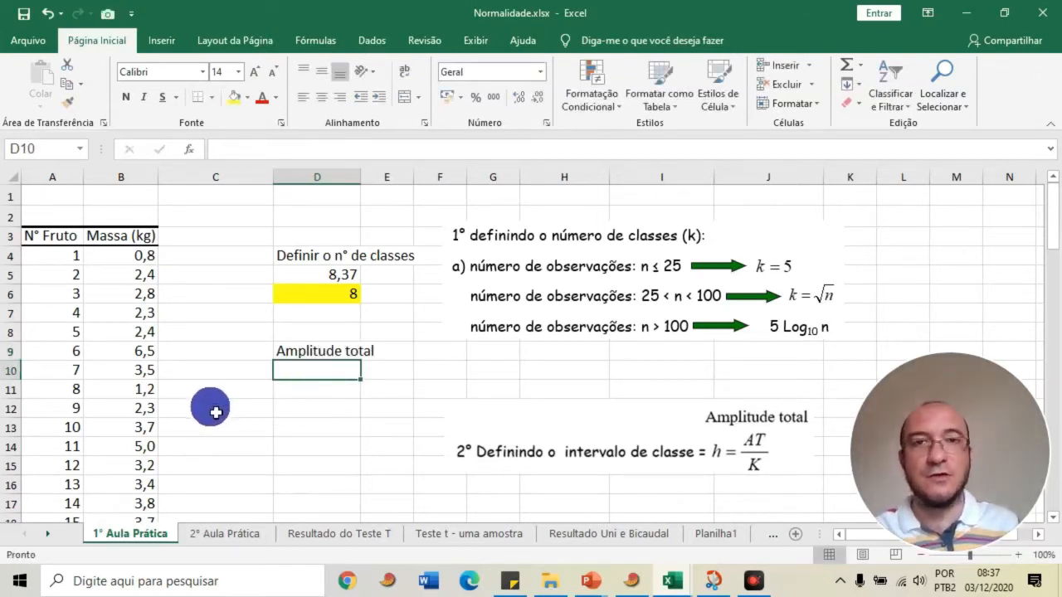
Step: Find the largest fruit mass in D10 with the formula =MÁXIMO(B4:B73)
text(=m)
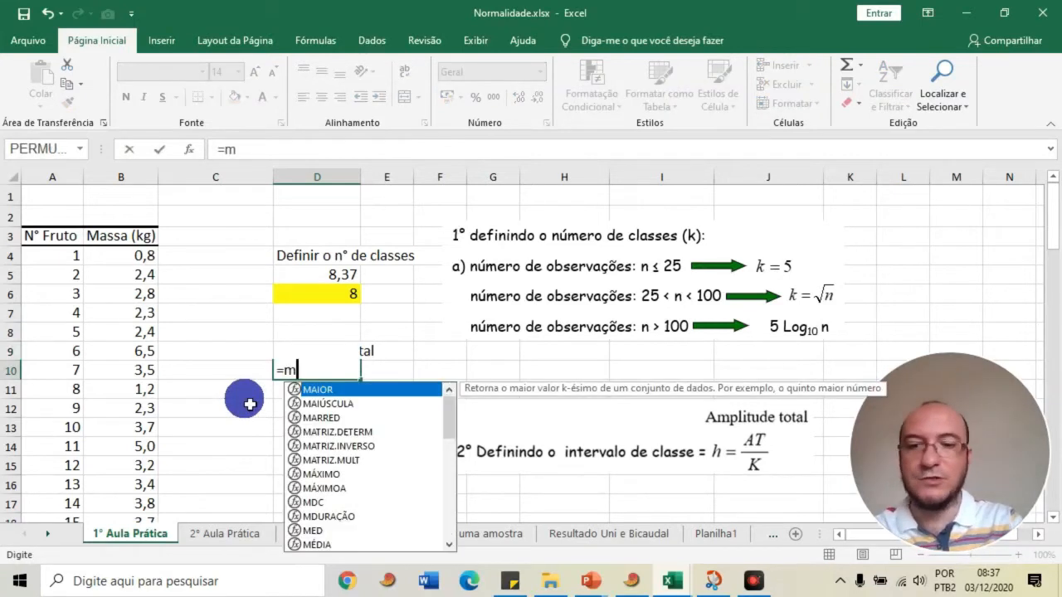
text(áx)
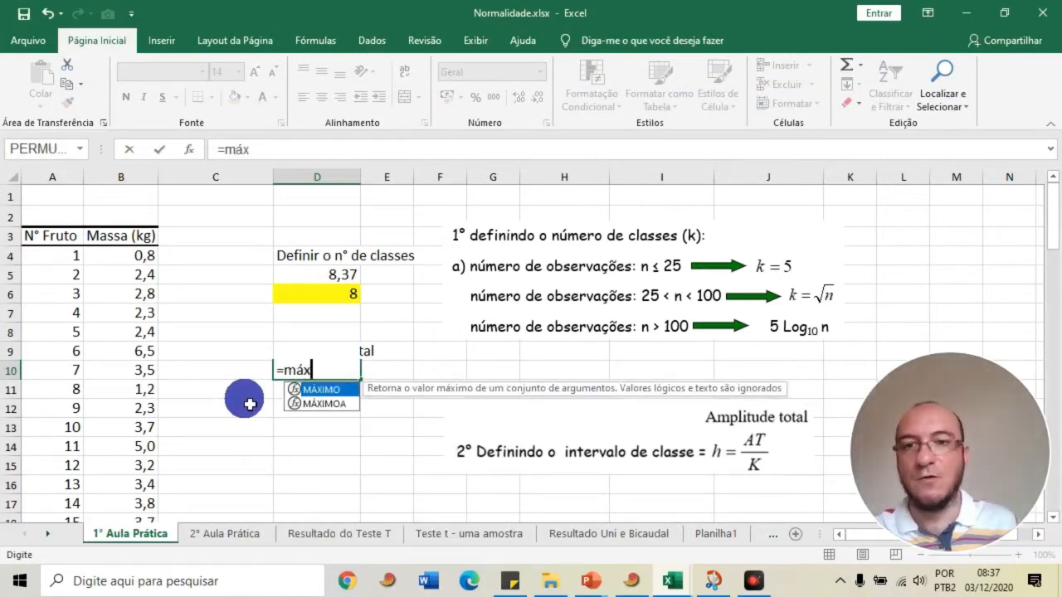
double_click(315, 390)
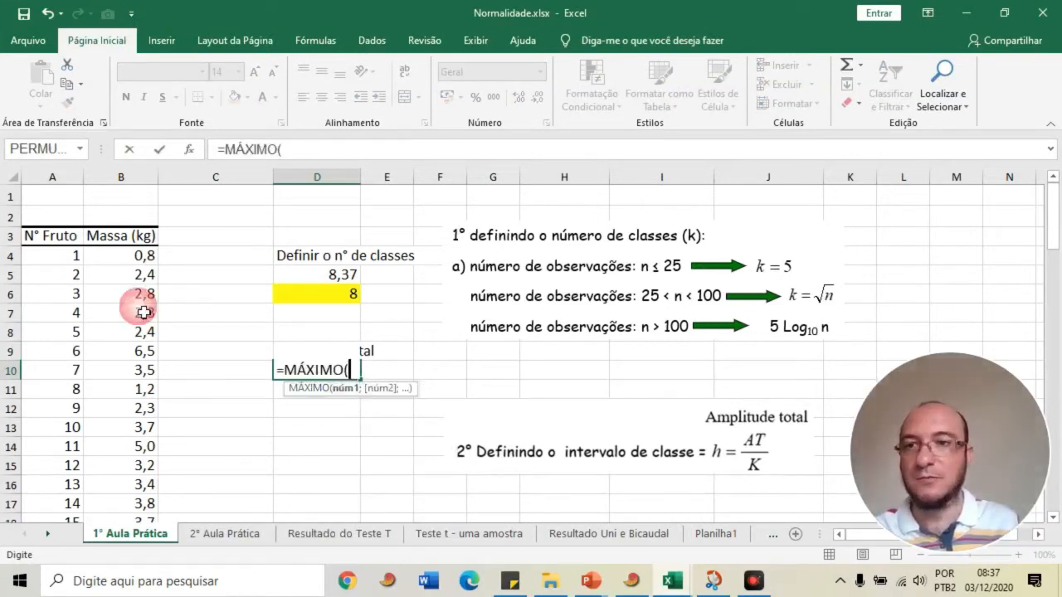
click(141, 257)
key(ctrl+shift+Down)
key(ctrl+shift+Up)
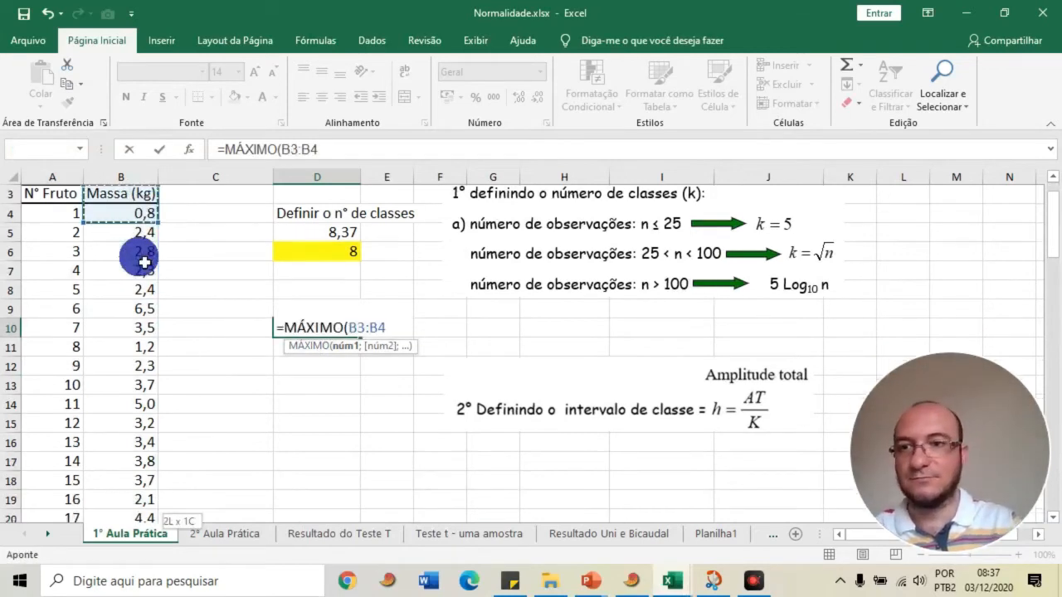
click(114, 214)
key(ctrl+shift+Down)
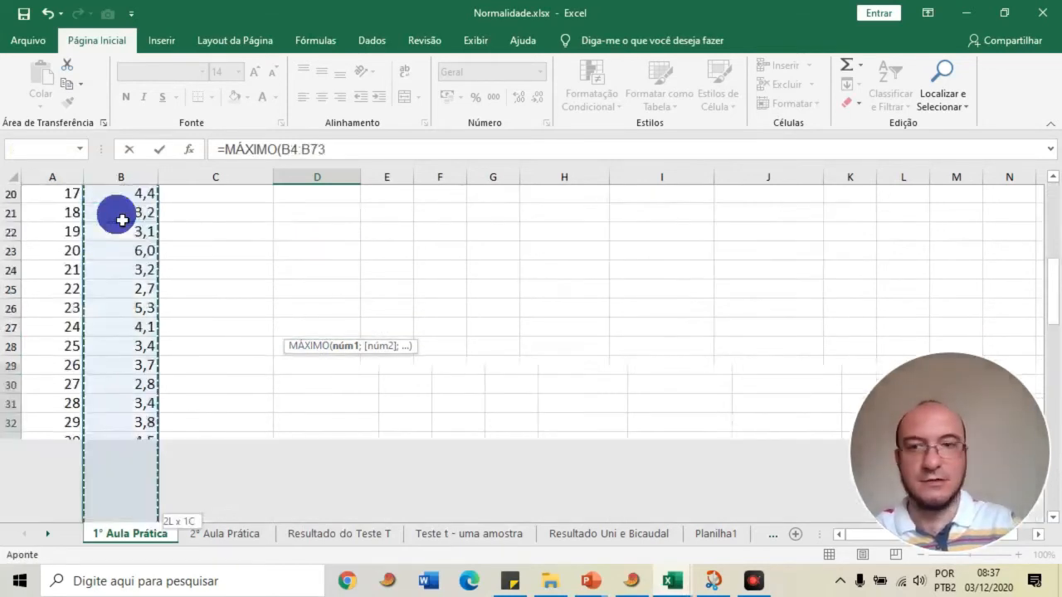
key(Return)
scroll(315, 274, up, 2)
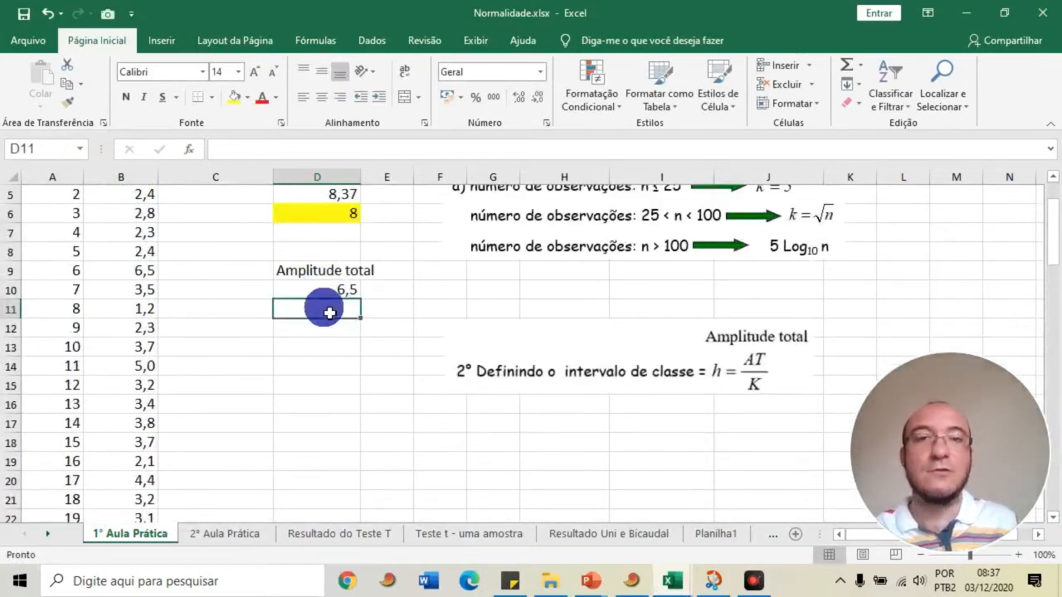
Step: Find the smallest fruit mass in D11 with the formula =MÍNIMO(B4:B73)
text(=mí)
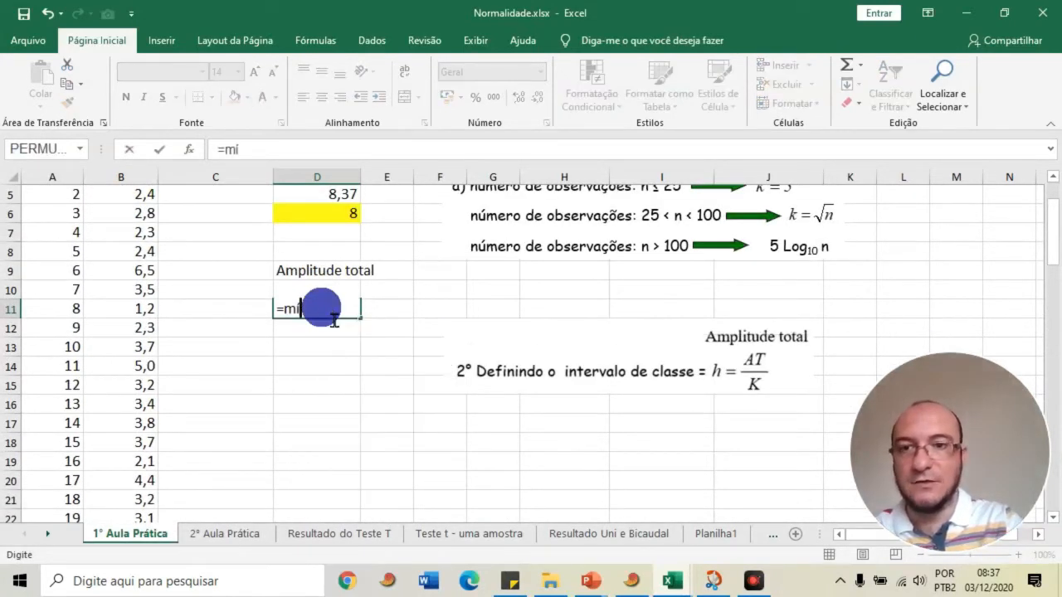
double_click(336, 328)
scroll(150, 355, up, 2)
click(148, 262)
key(ctrl+shift+Down)
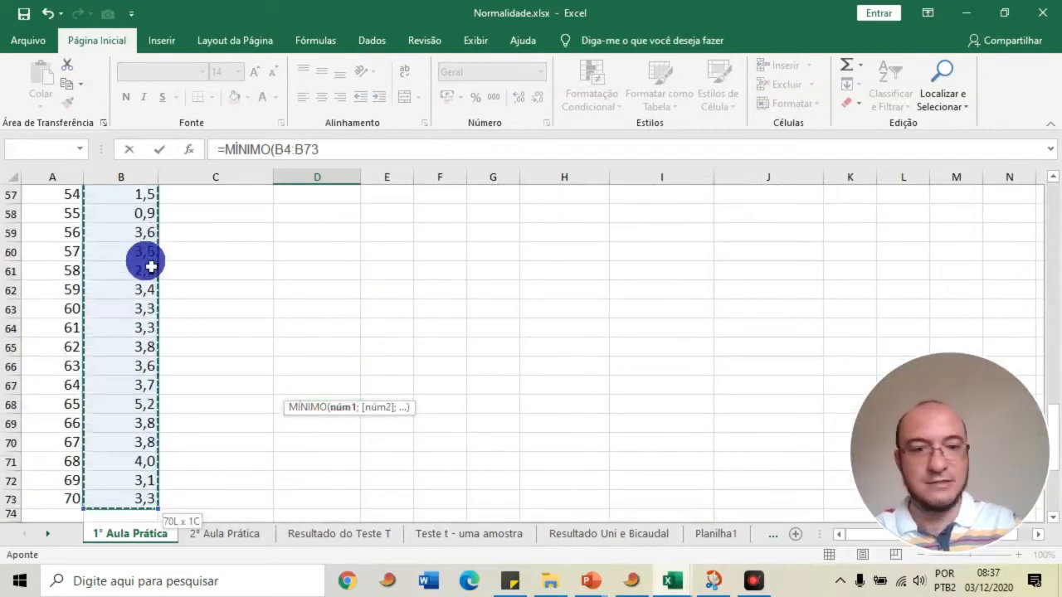
key(Return)
scroll(313, 329, up, 4)
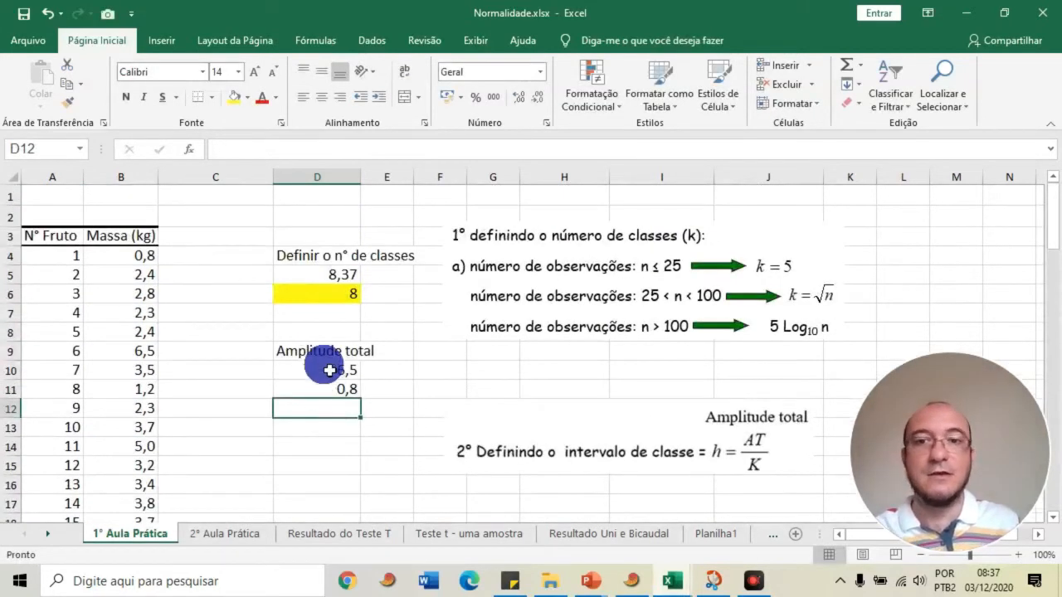
click(343, 371)
click(335, 390)
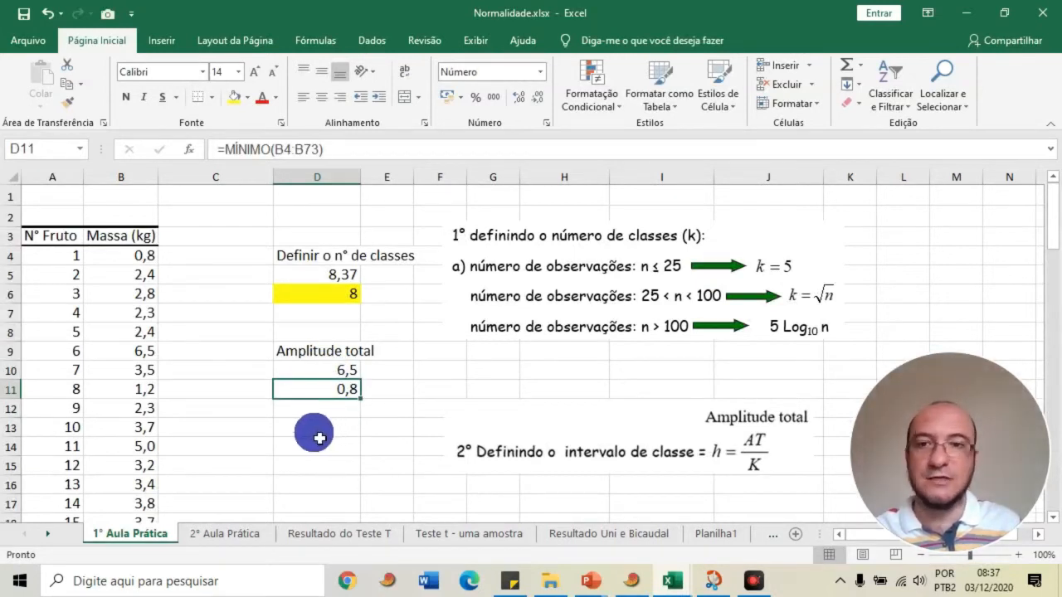
click(317, 412)
text(=)
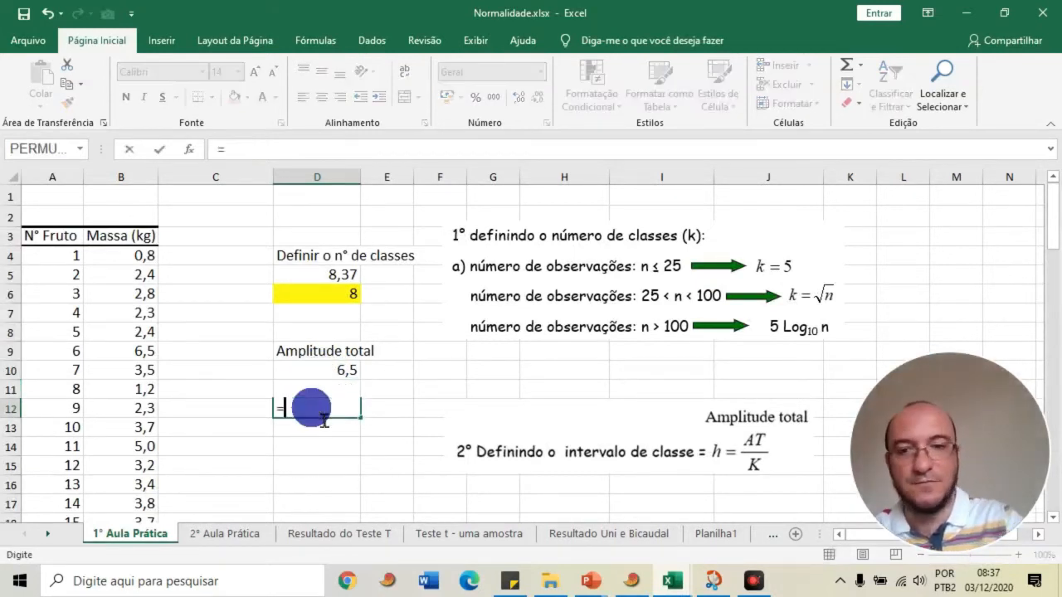
click(327, 371)
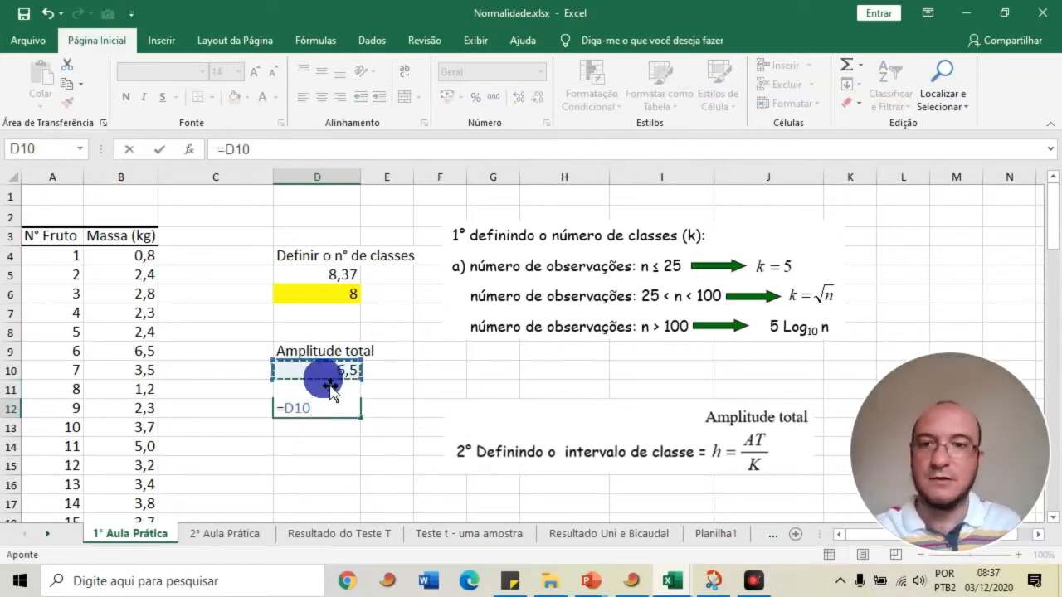
text(=d11)
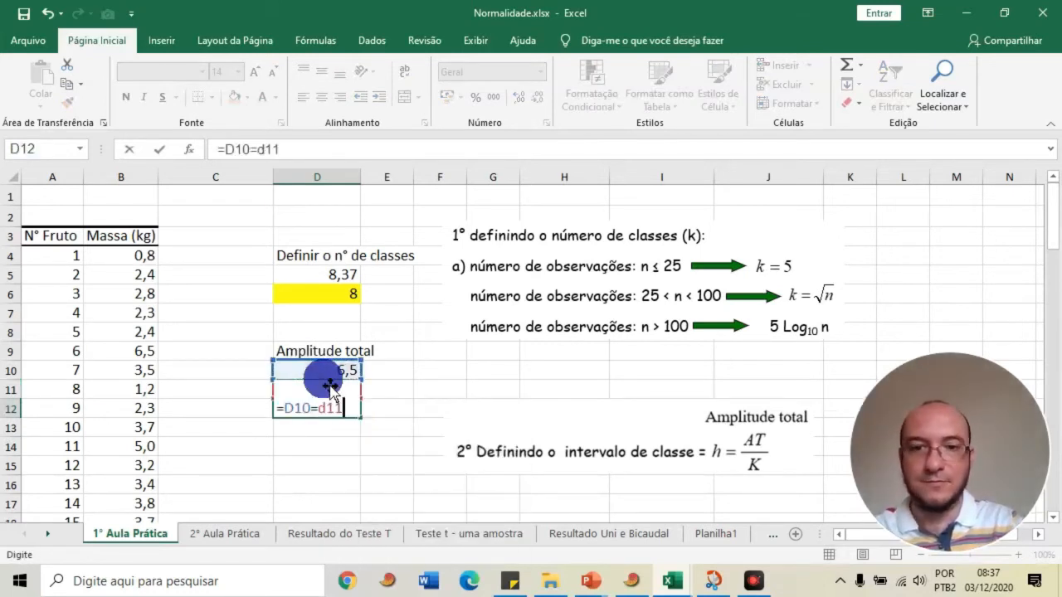
key(Return)
click(335, 408)
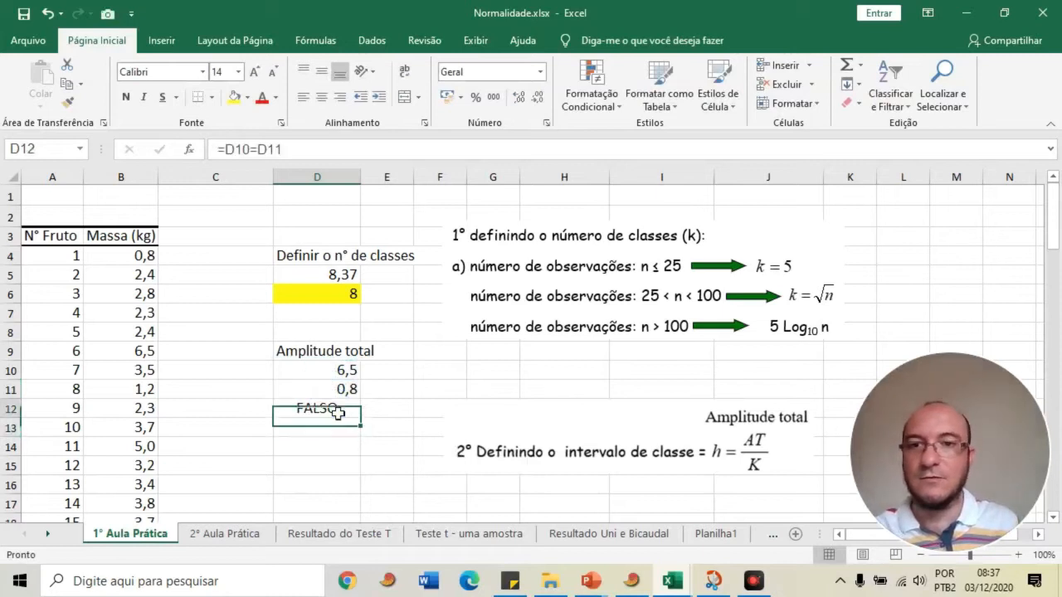
click(259, 150)
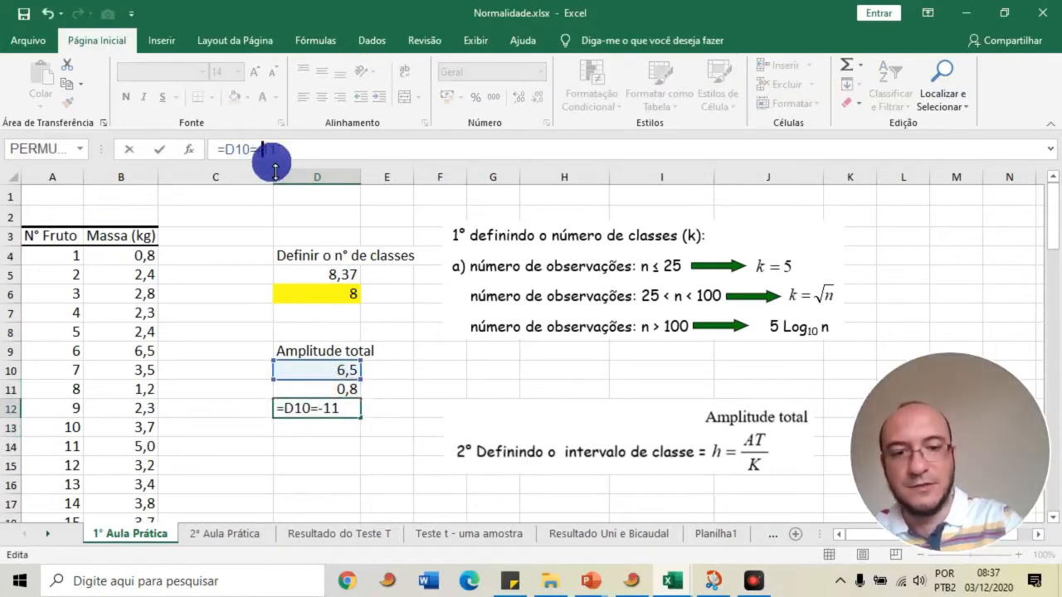
key(Return)
click(334, 408)
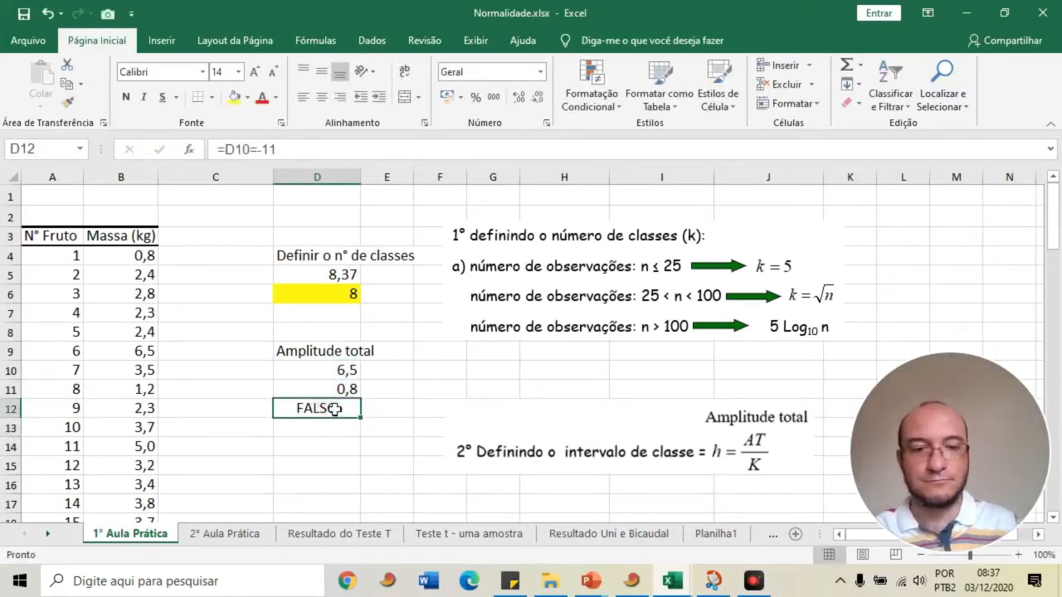
key(Delete)
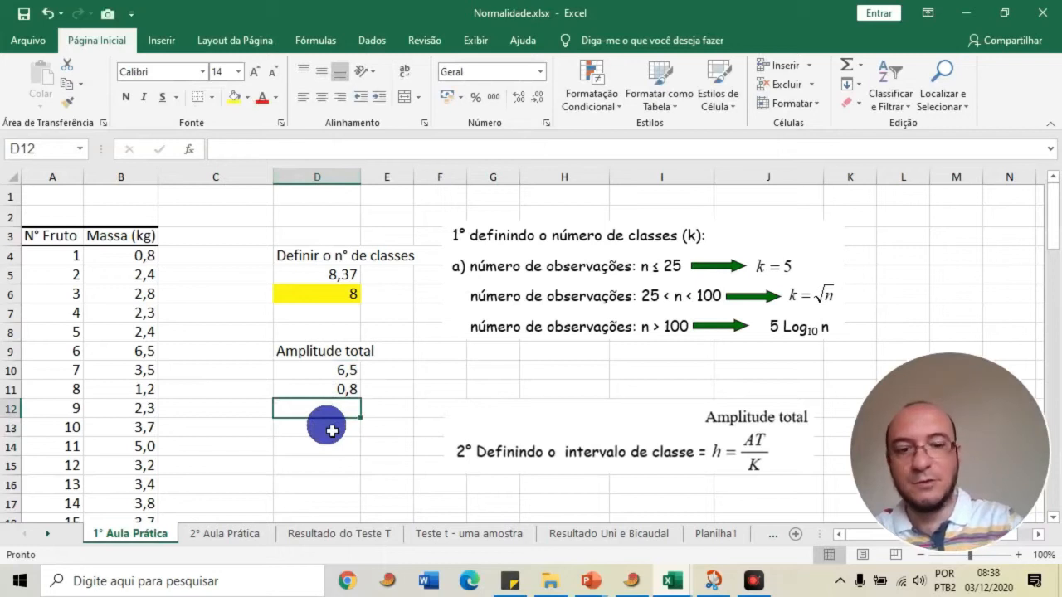
Step: Label D13 "AT" and calculate the total amplitude in D14 with the formula =D10-D11
click(331, 430)
text(AT)
key(Return)
text(=)
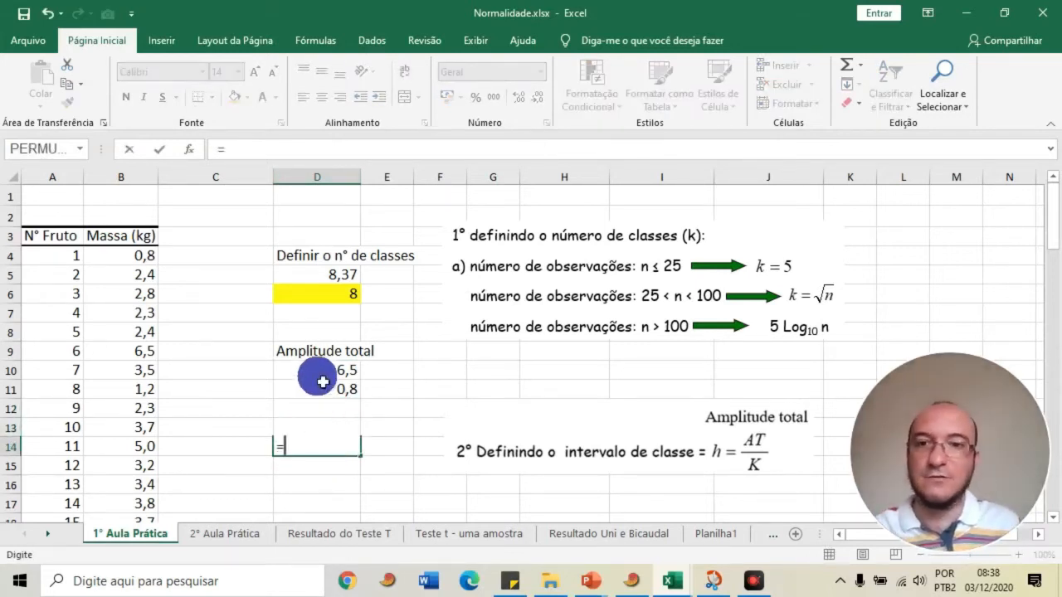
click(318, 370)
text(-)
click(339, 390)
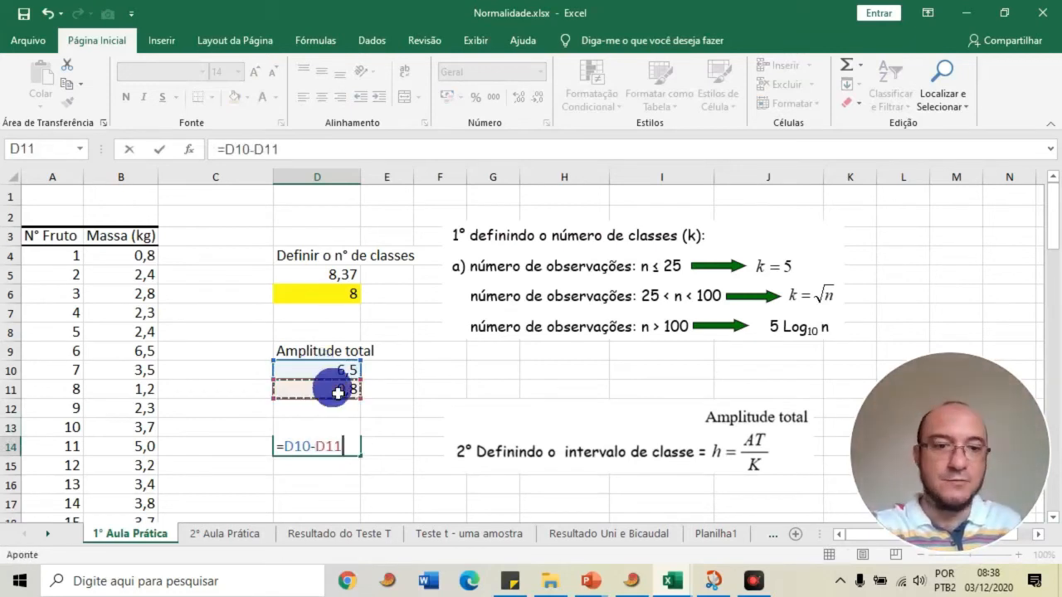
key(Return)
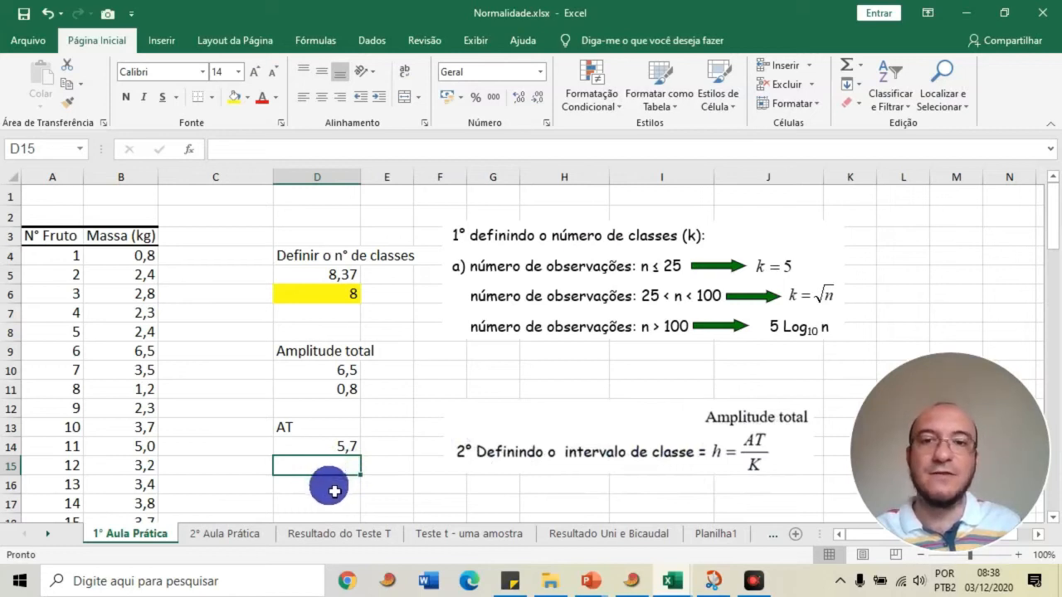
Step: Enter the label "Intervalo de Classe" in cell D17
scroll(334, 489, down, 1)
click(309, 445)
text(Intervalo de Cl)
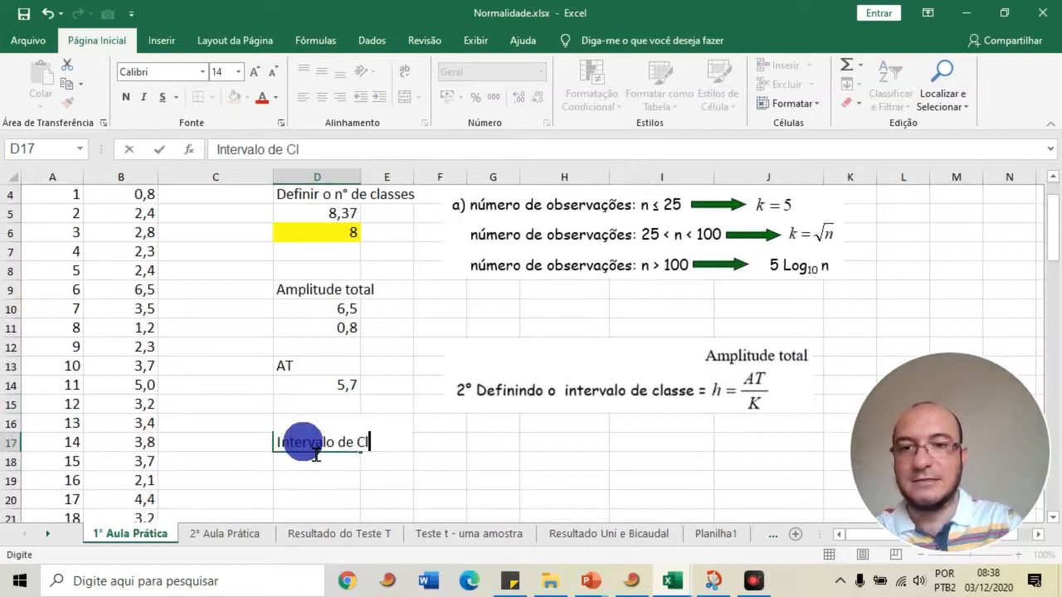
text(asse)
key(Return)
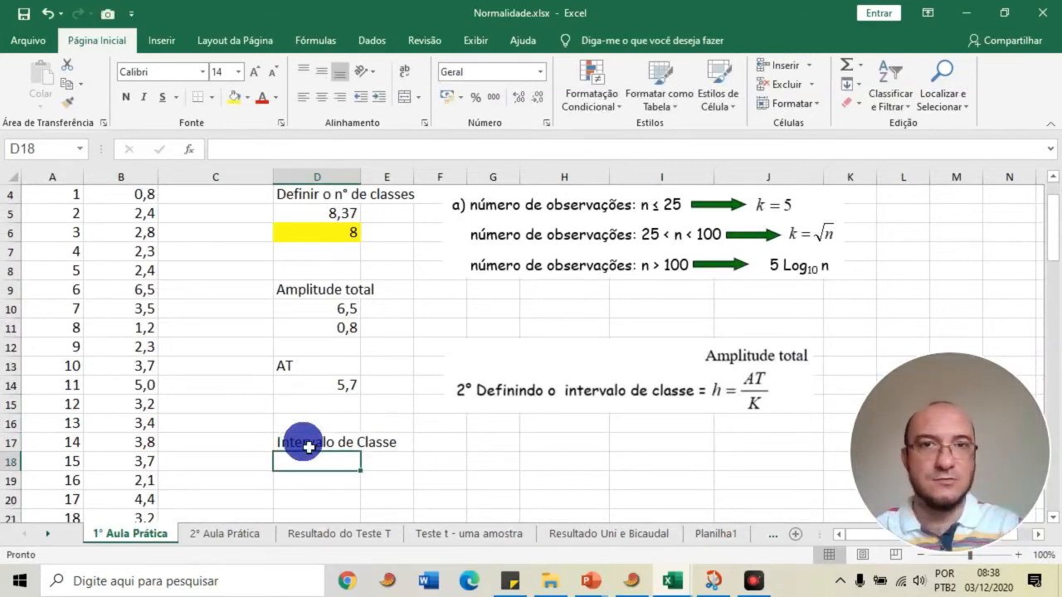
Step: Calculate the class interval in D18 by dividing the total amplitude by the number of classes with =D14/D6
scroll(352, 477, up, 1)
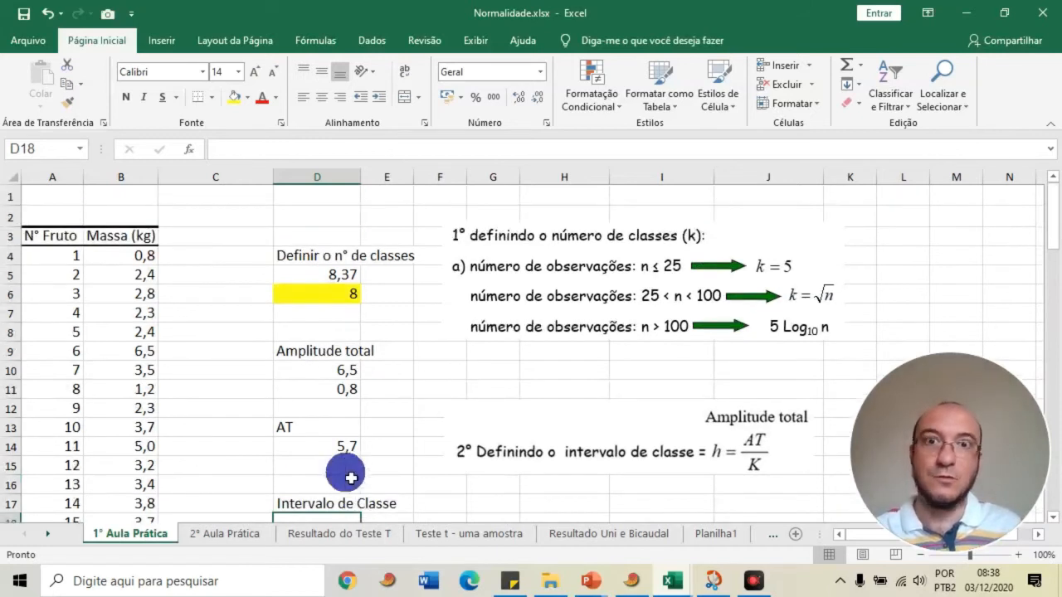
scroll(400, 400, down, 1)
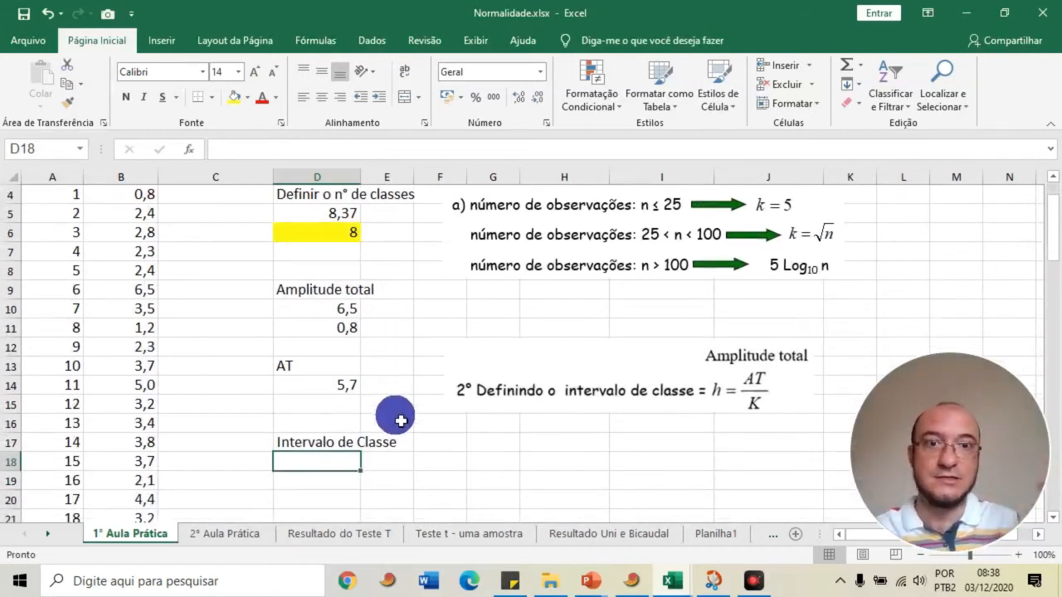
text(=)
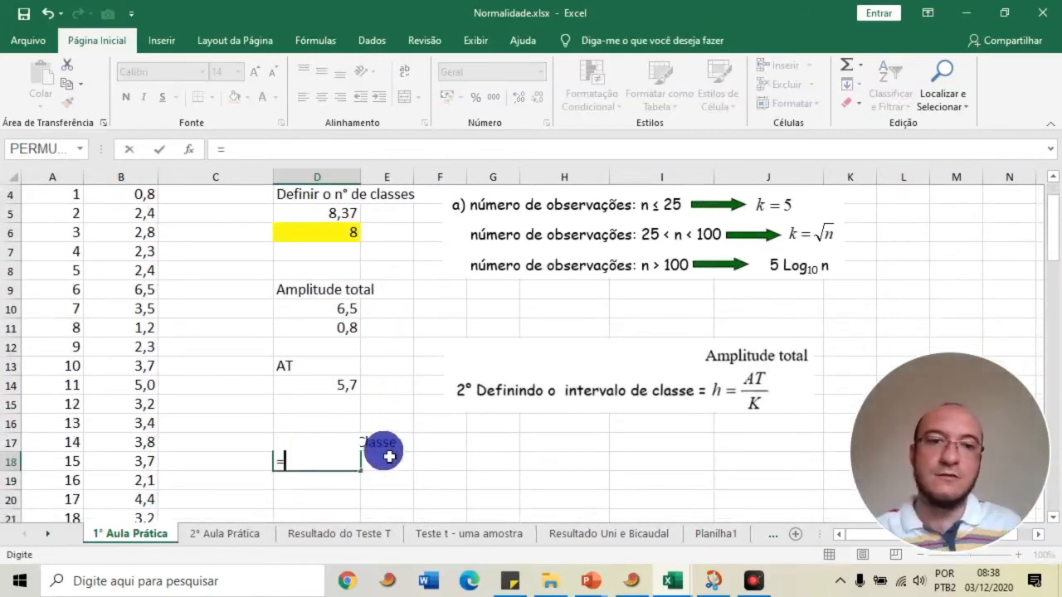
click(345, 391)
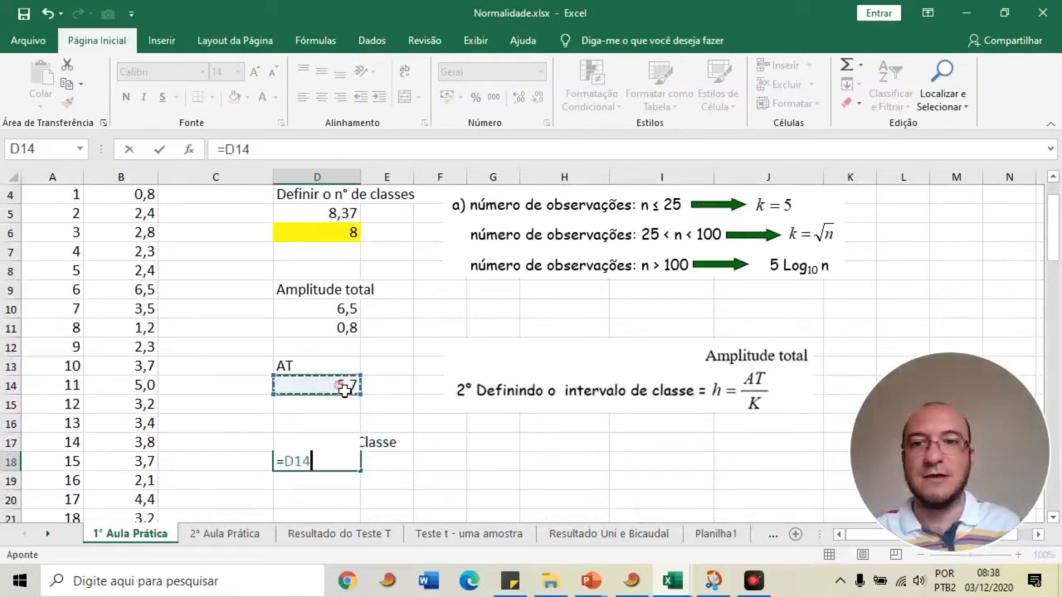
text(/)
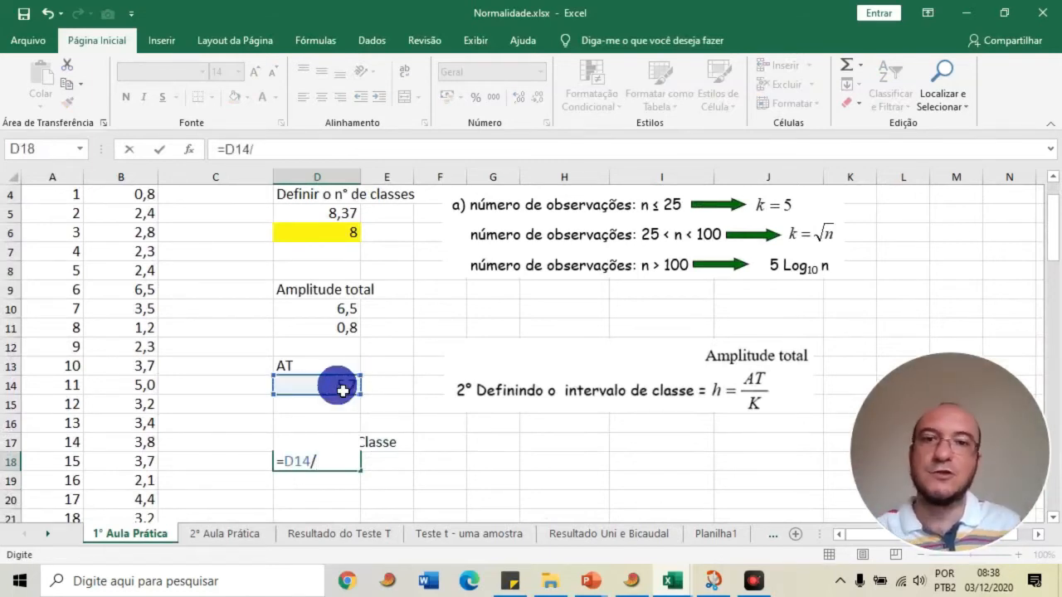
click(323, 232)
key(Return)
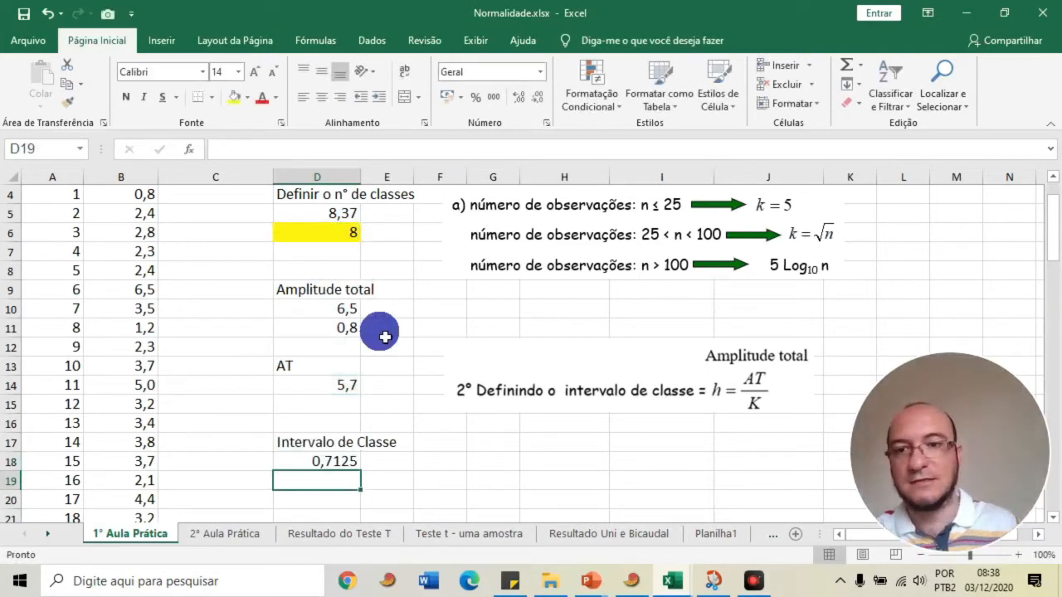
click(340, 466)
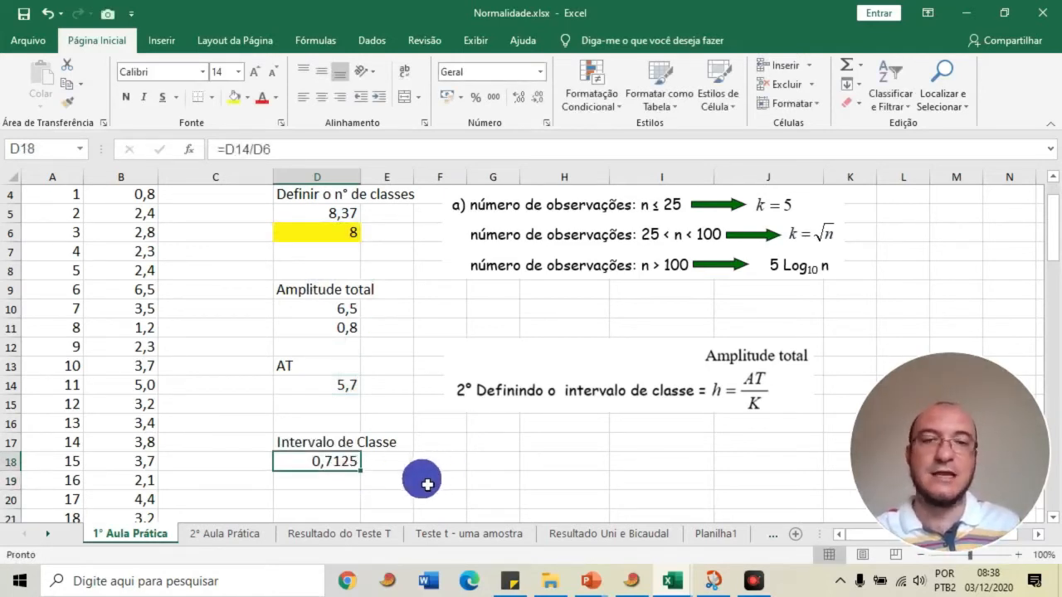
Step: Enter the rounded class interval 0,7 in cell D19
scroll(433, 455, up, 1)
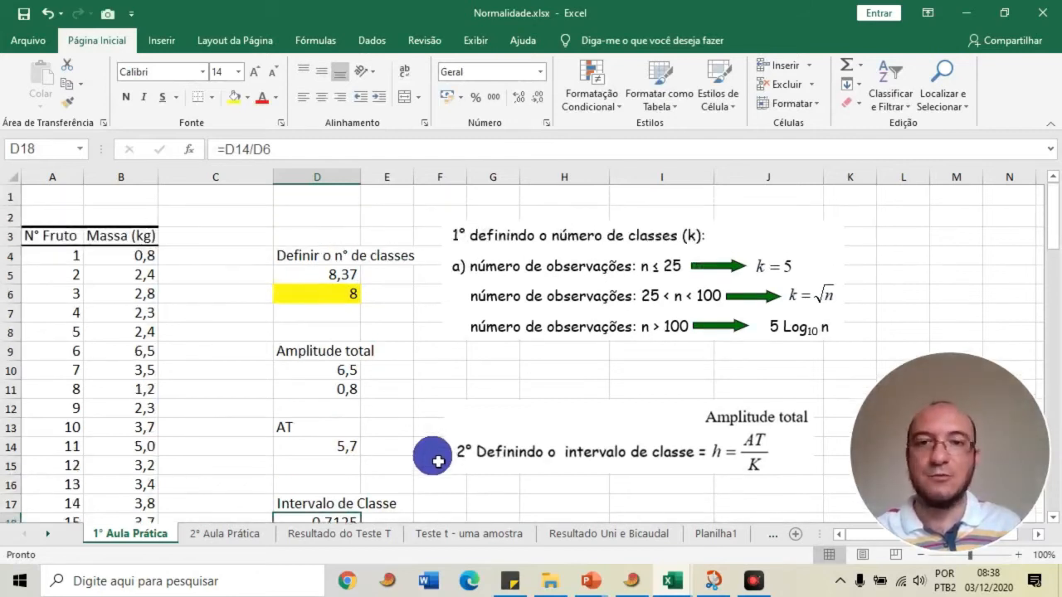
scroll(431, 453, down, 1)
click(424, 469)
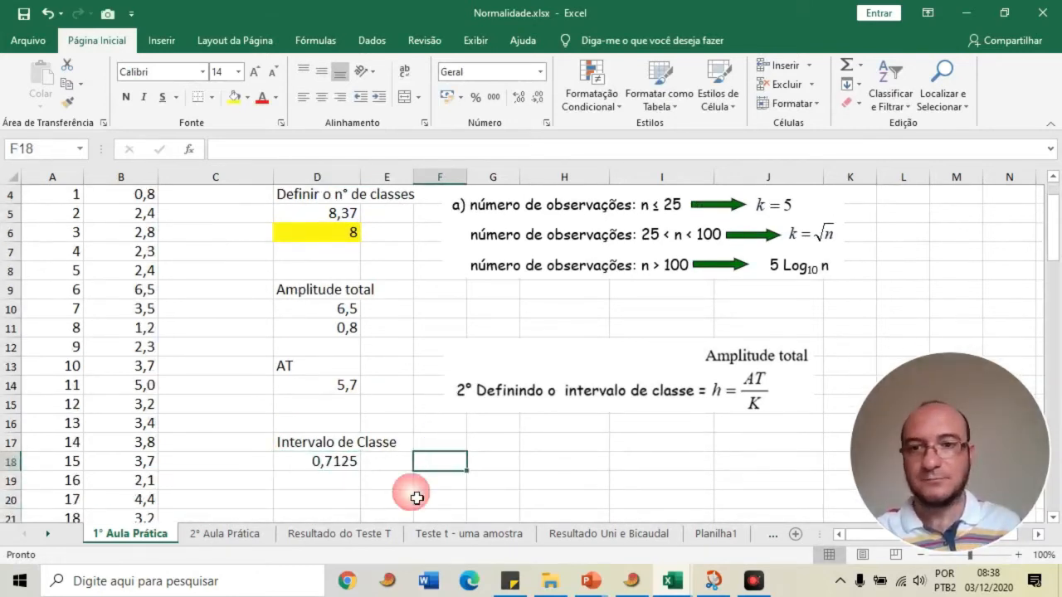
click(339, 462)
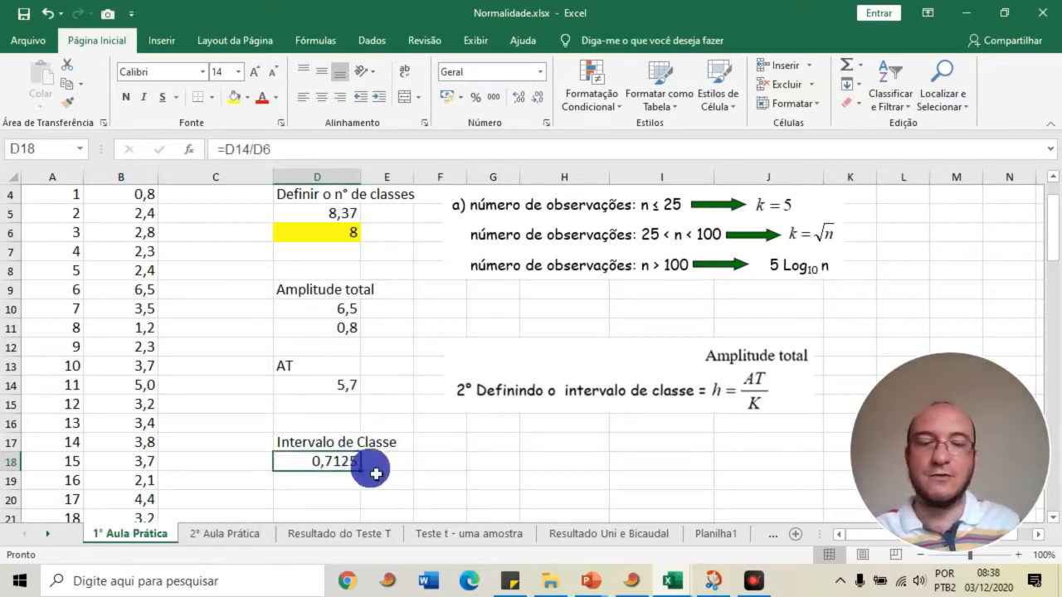
click(335, 485)
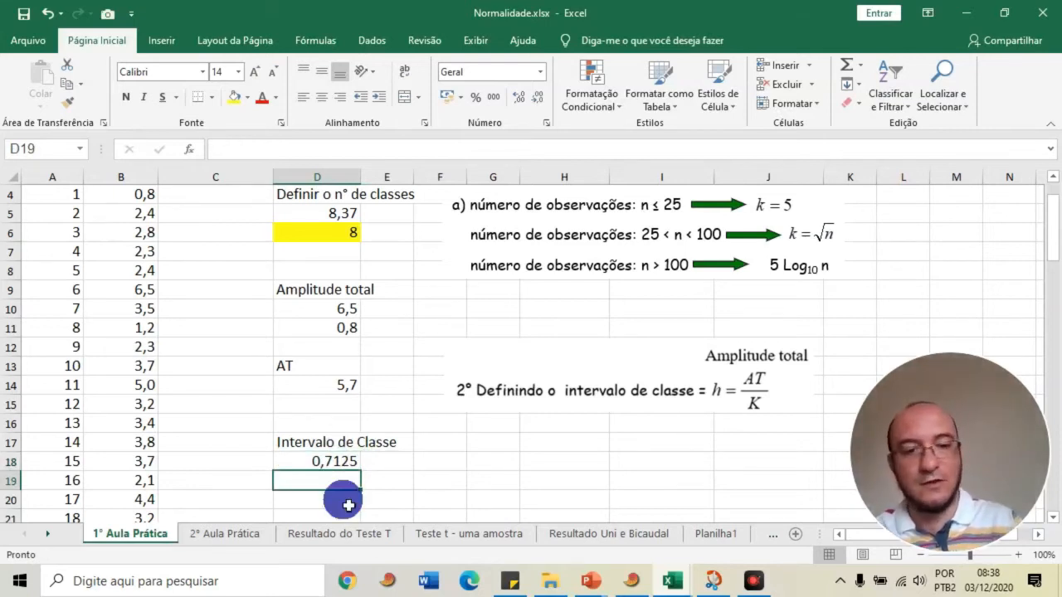
text(0)
key(Return)
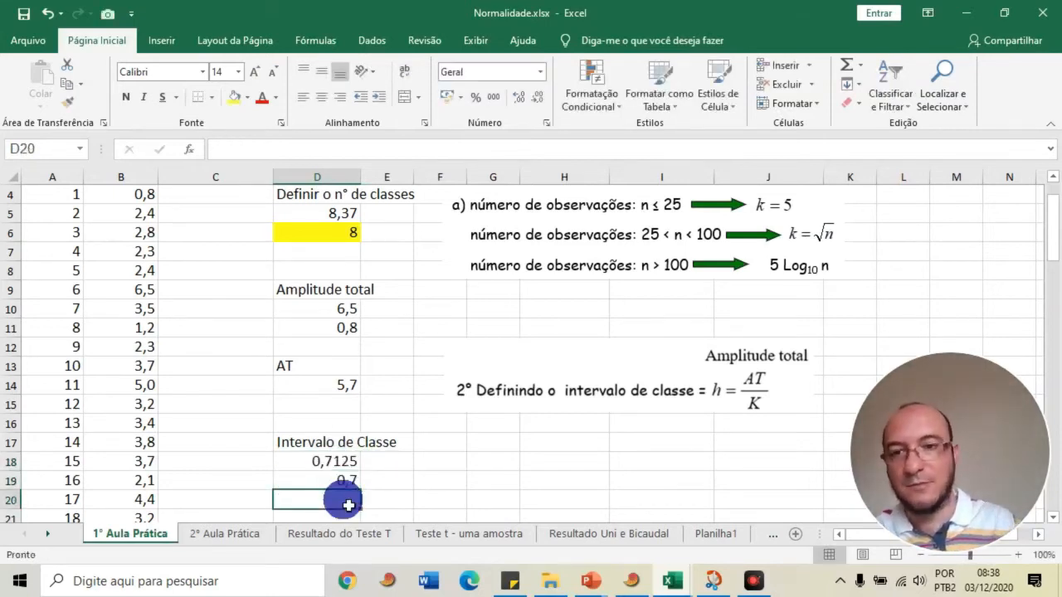
click(396, 481)
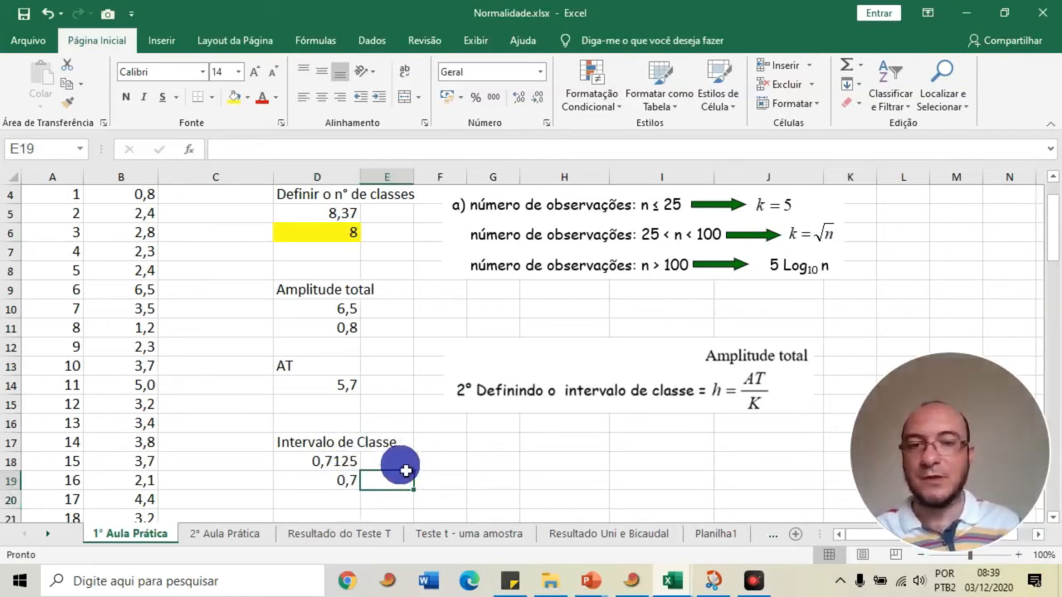
Step: Highlight the rounded class interval in D19 with a yellow fill
drag(315, 442, 335, 485)
click(335, 485)
click(234, 97)
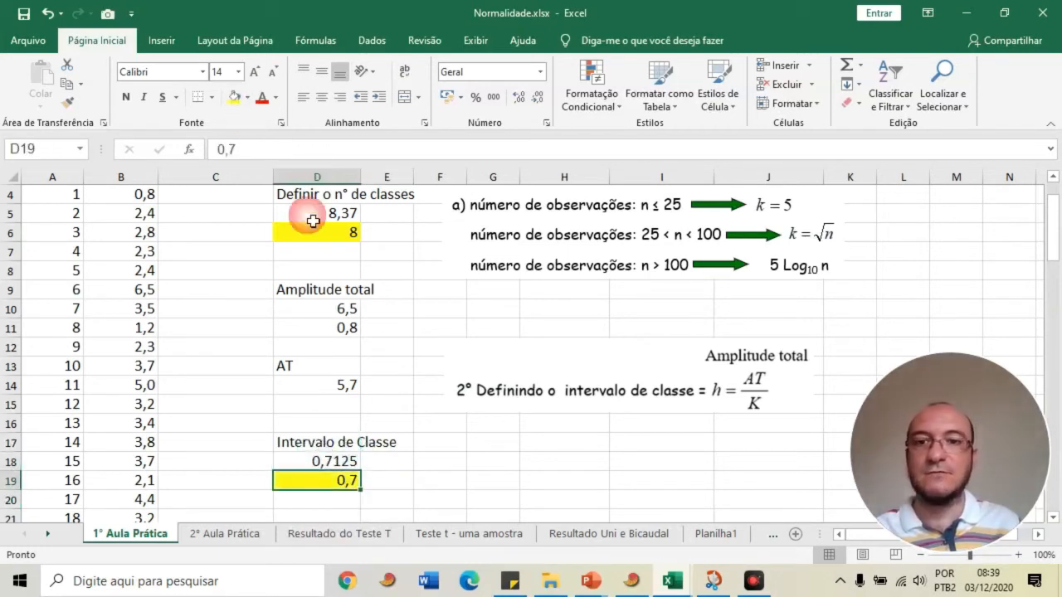
Step: Enter the first class, 0,8 |--- 1,5, in cell D22 below the rounded class interval
click(323, 244)
scroll(458, 315, up, 1)
scroll(460, 319, down, 1)
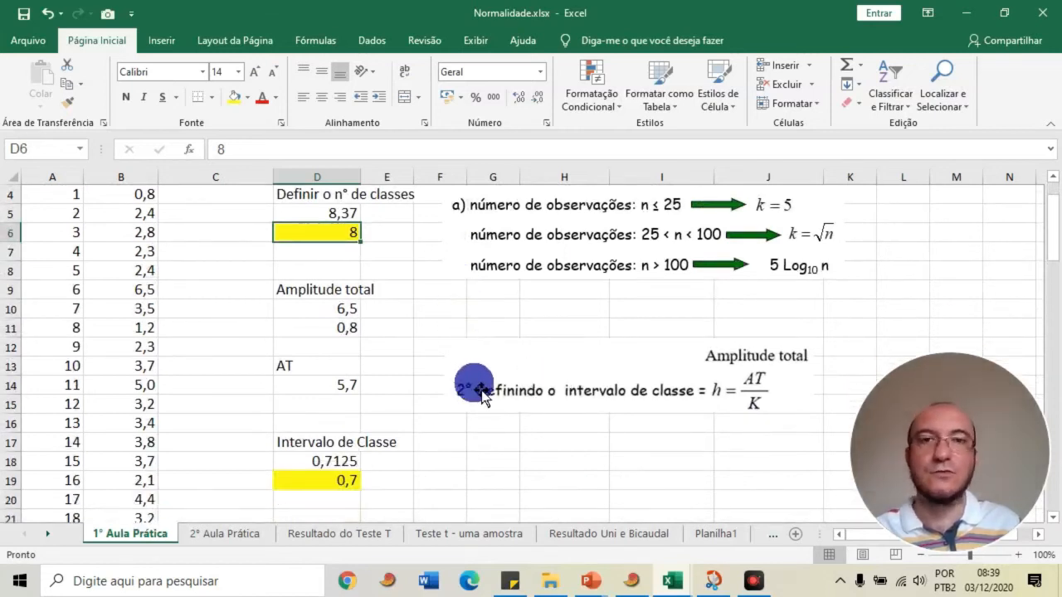
scroll(456, 391, down, 4)
scroll(415, 373, up, 1)
scroll(398, 429, up, 1)
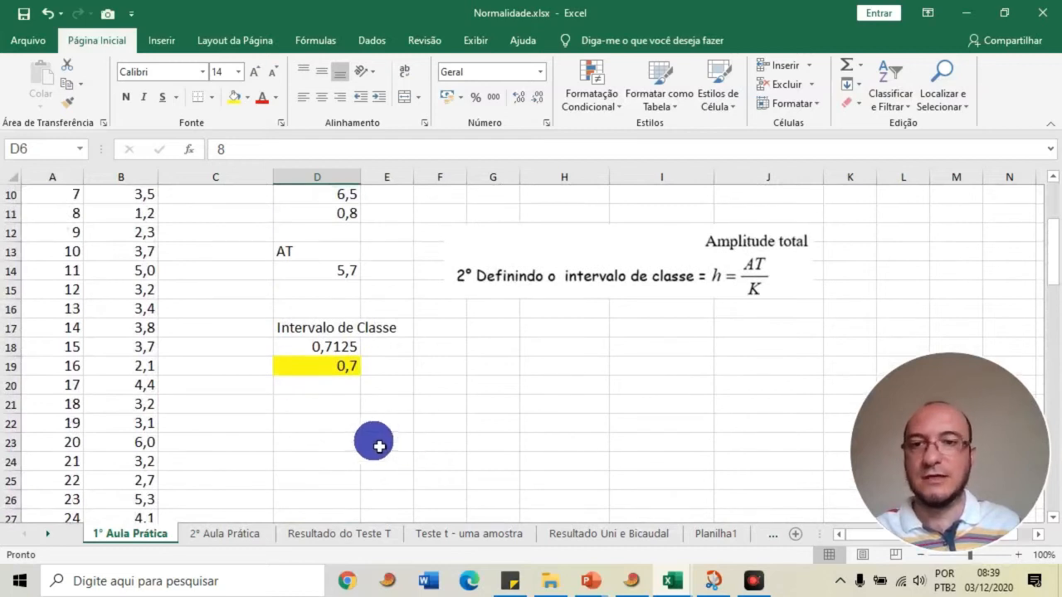
click(346, 426)
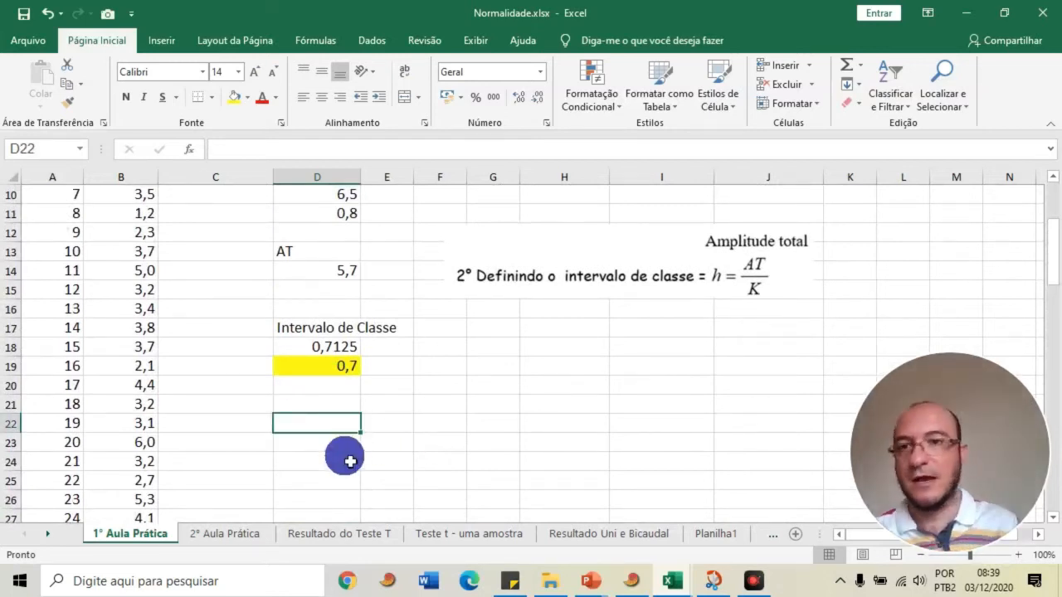
scroll(328, 318, up, 1)
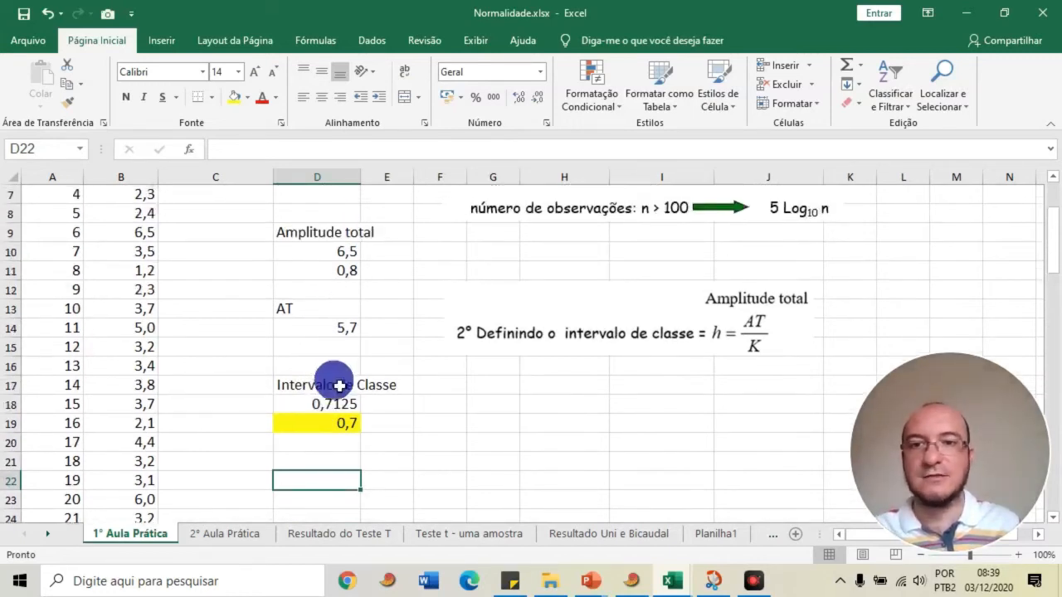
text(0,8 |)
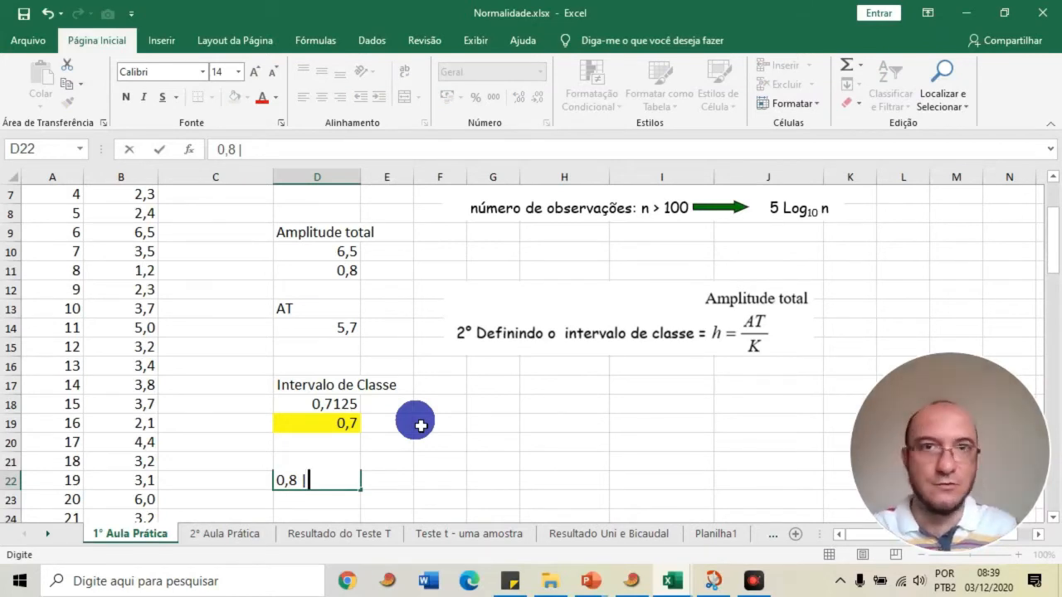
text(---)
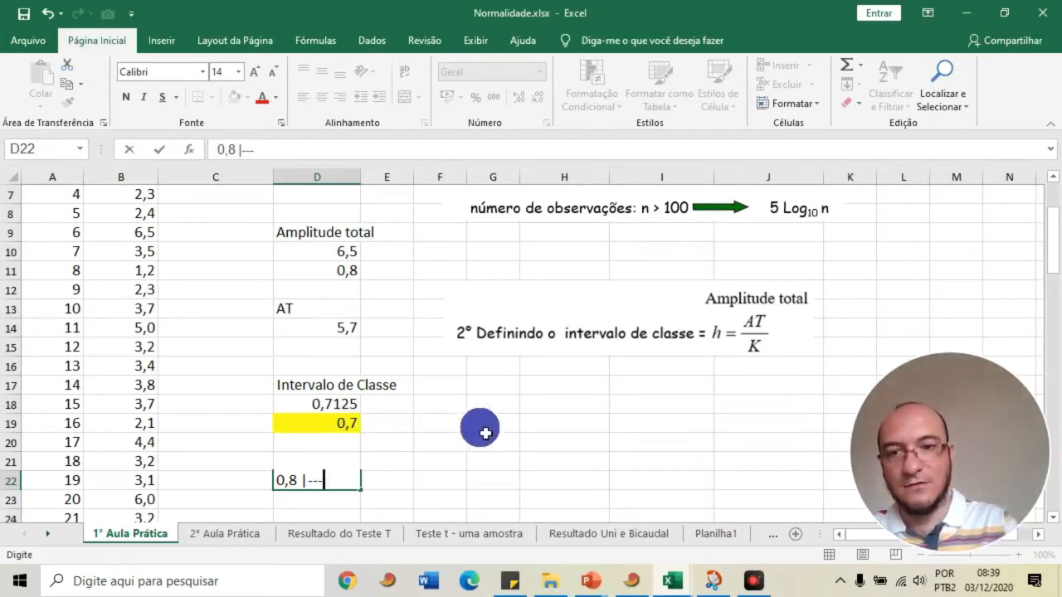
text(,5)
key(Return)
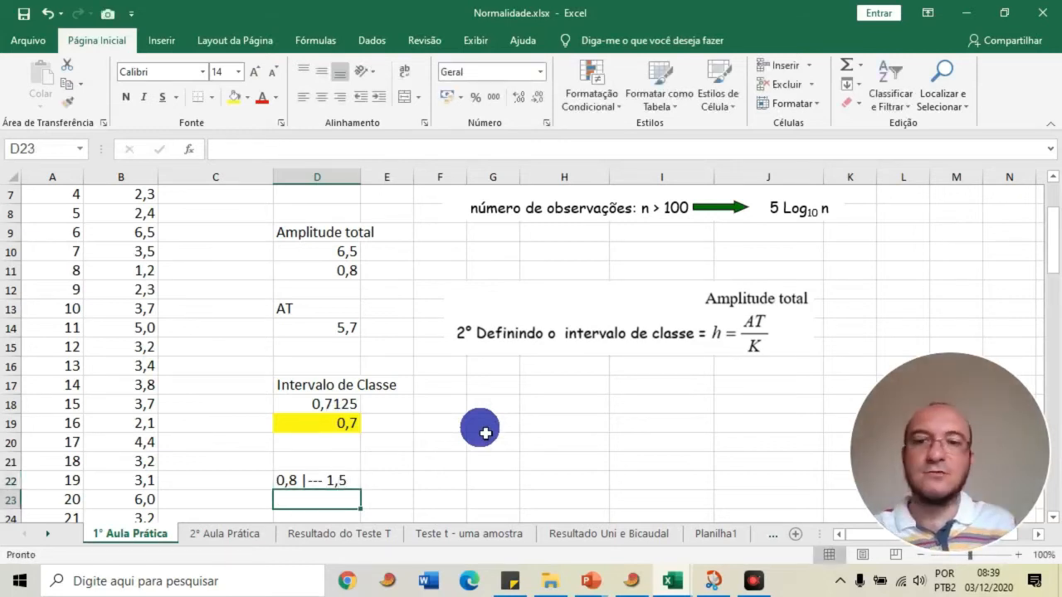
Step: Write the explanatory note "de 0,8 a até 1,5" in cell F22 beside the first class
click(317, 489)
click(443, 480)
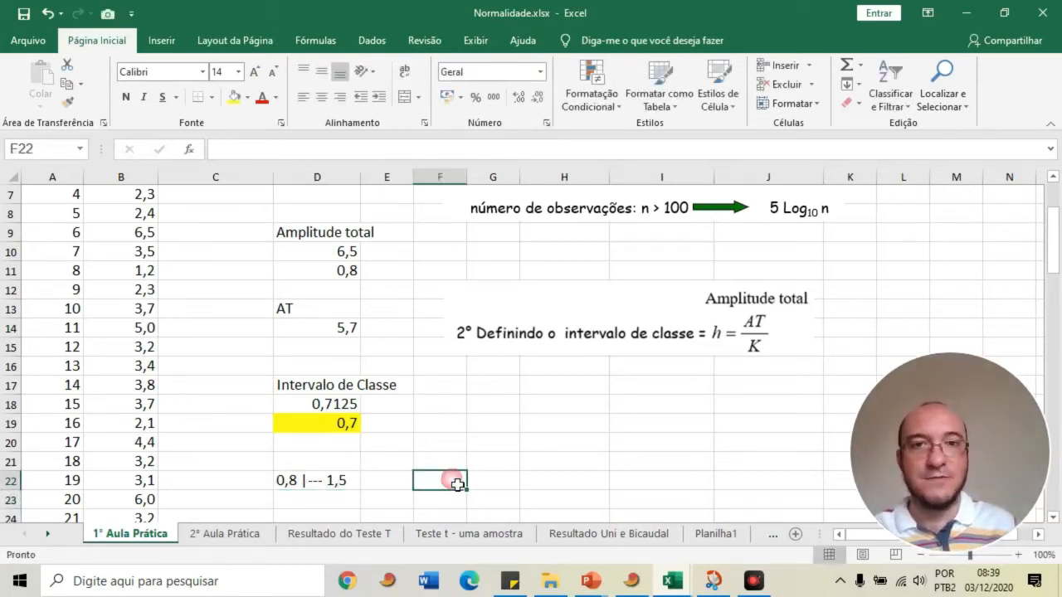
text(0,8 a até 1,5)
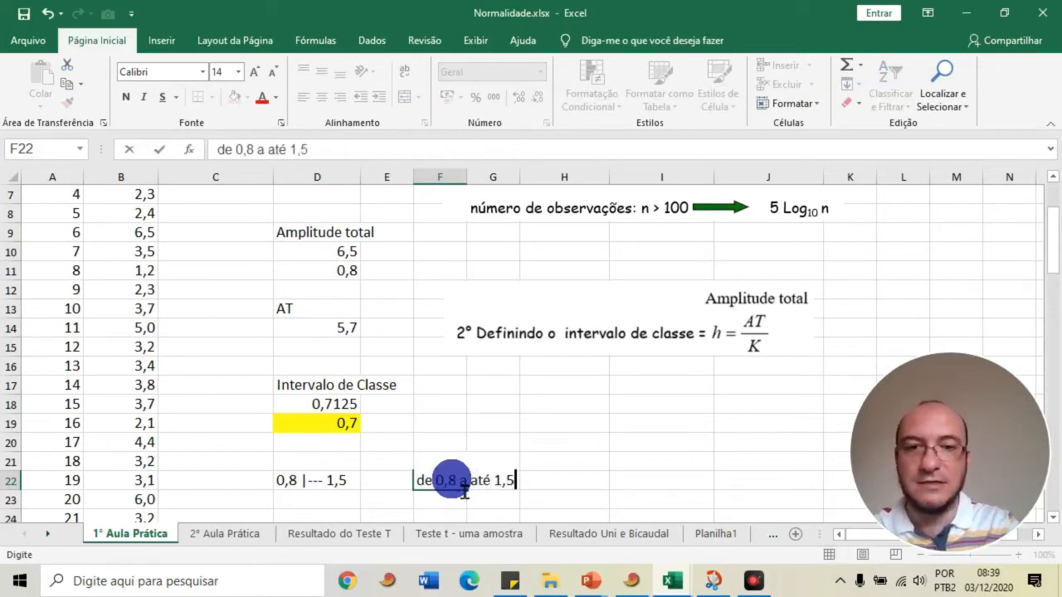
key(Return)
scroll(457, 484, down, 1)
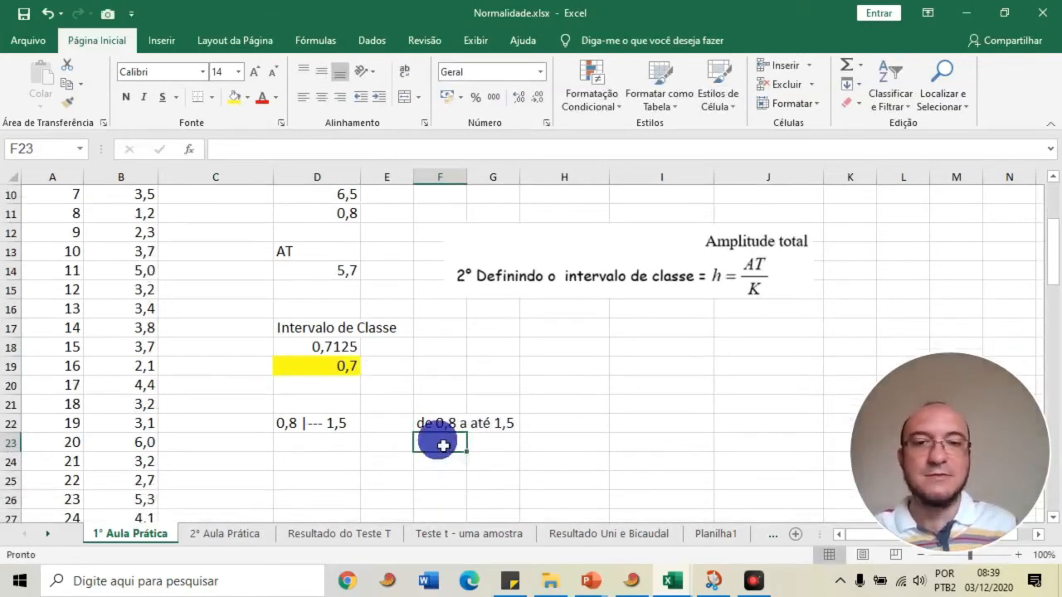
Step: Delete the explanatory note in F22 beside the first class
drag(428, 424, 486, 424)
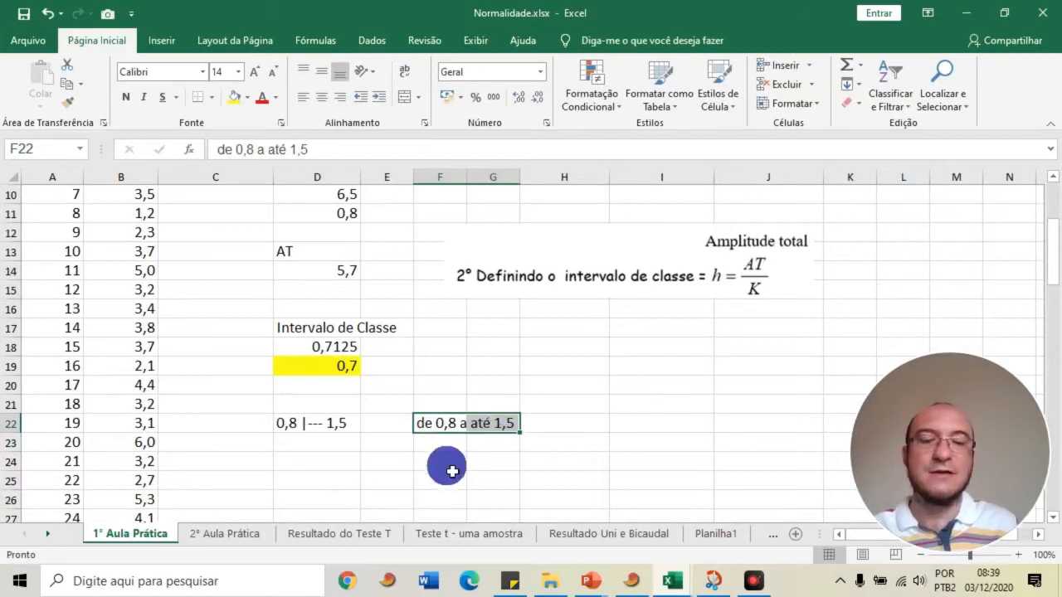
scroll(445, 466, up, 1)
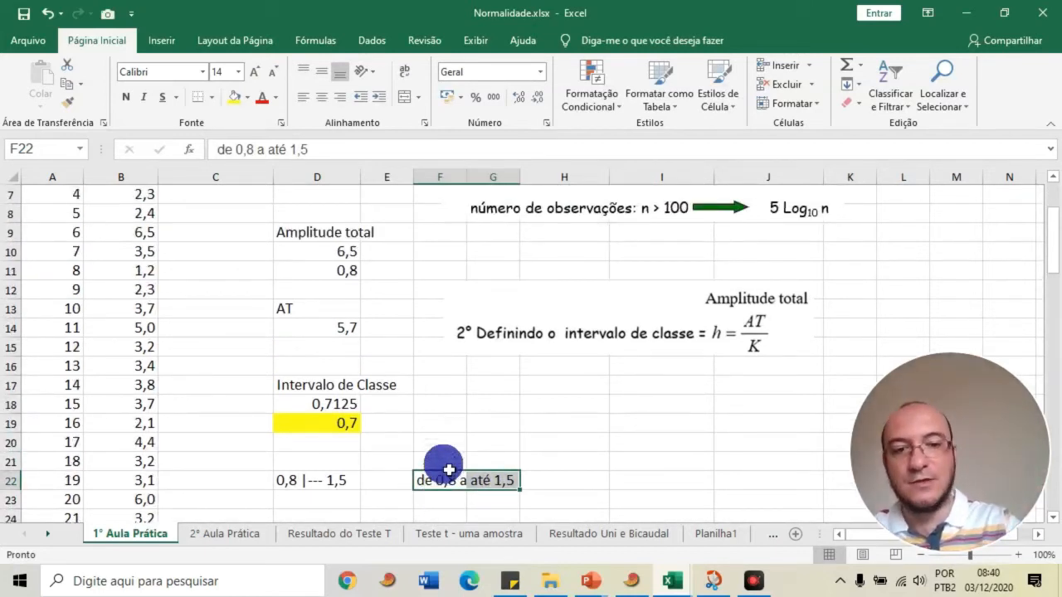
key(Delete)
click(327, 481)
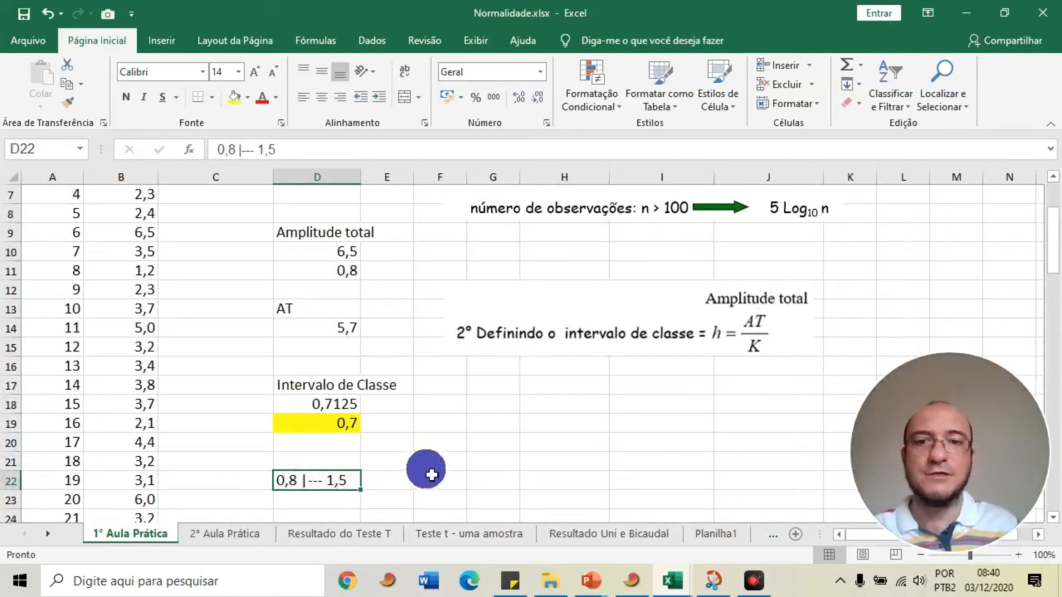
click(397, 483)
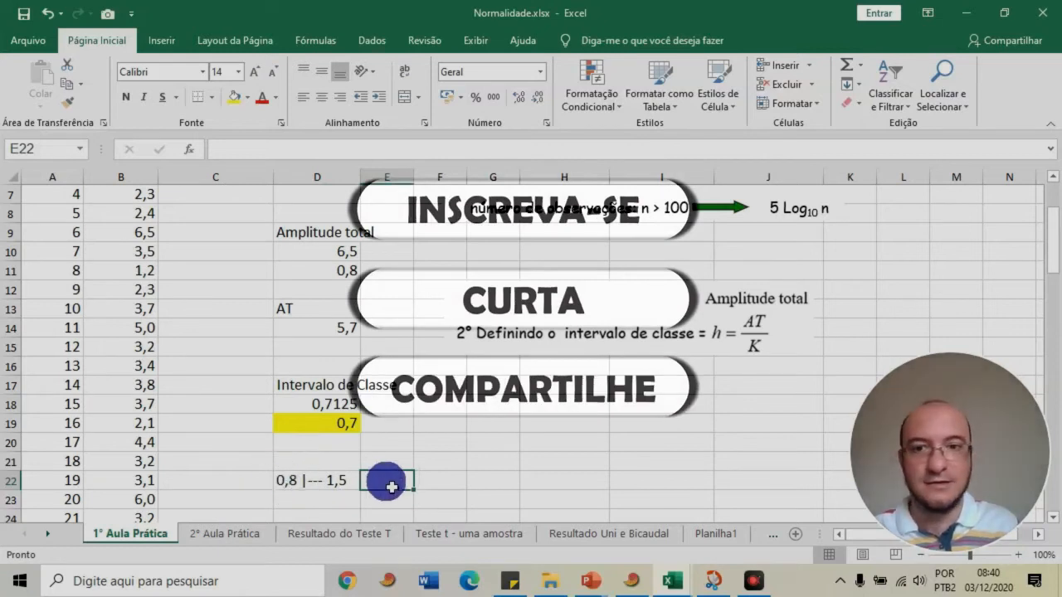
Step: Enter the second class, 1,5 |--- 2,2, in cell D23
scroll(348, 459, down, 1)
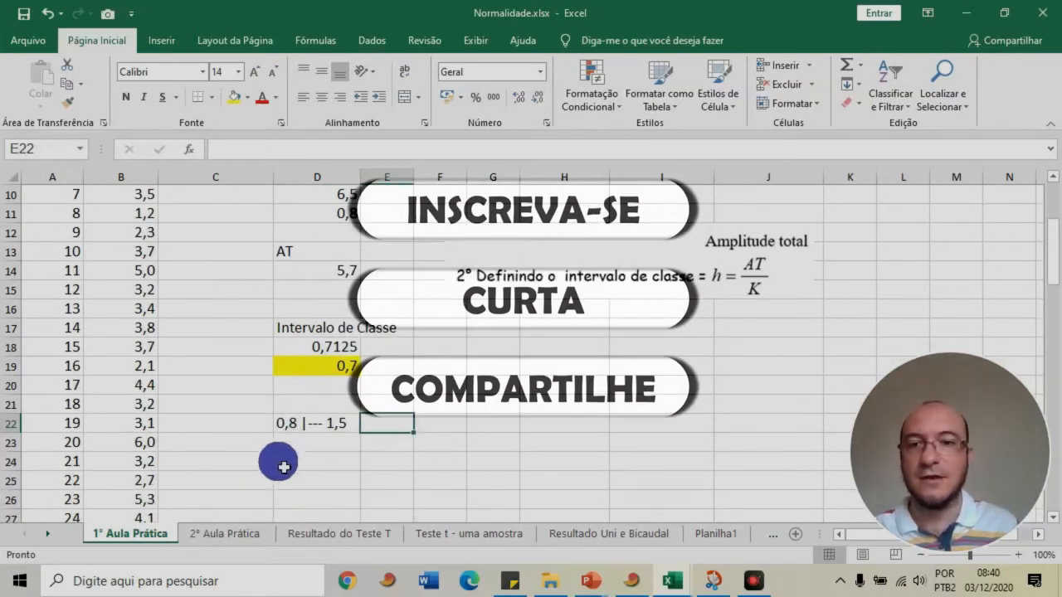
click(325, 479)
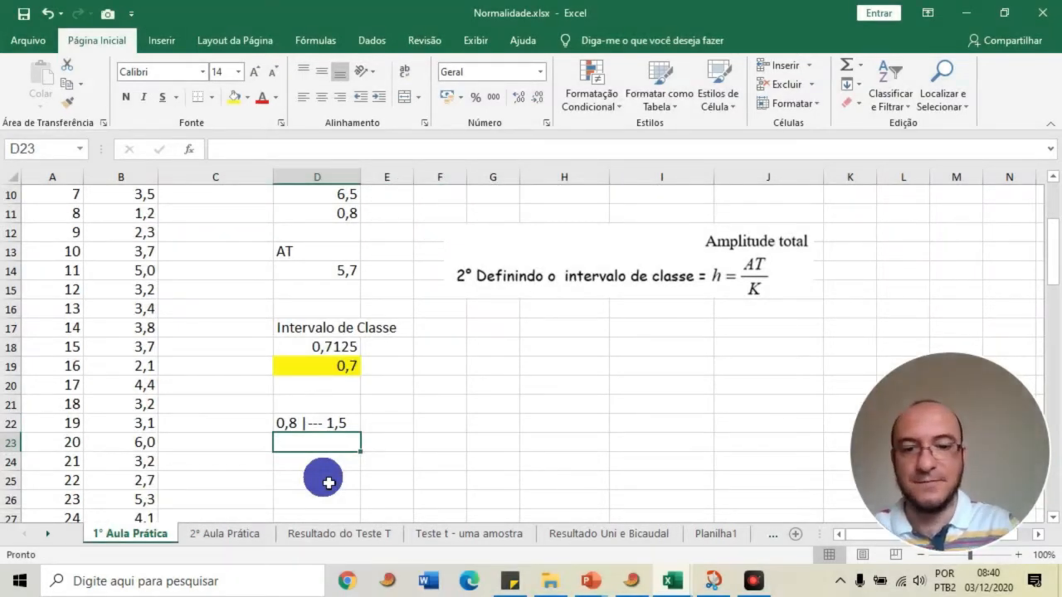
text(1,5 |---)
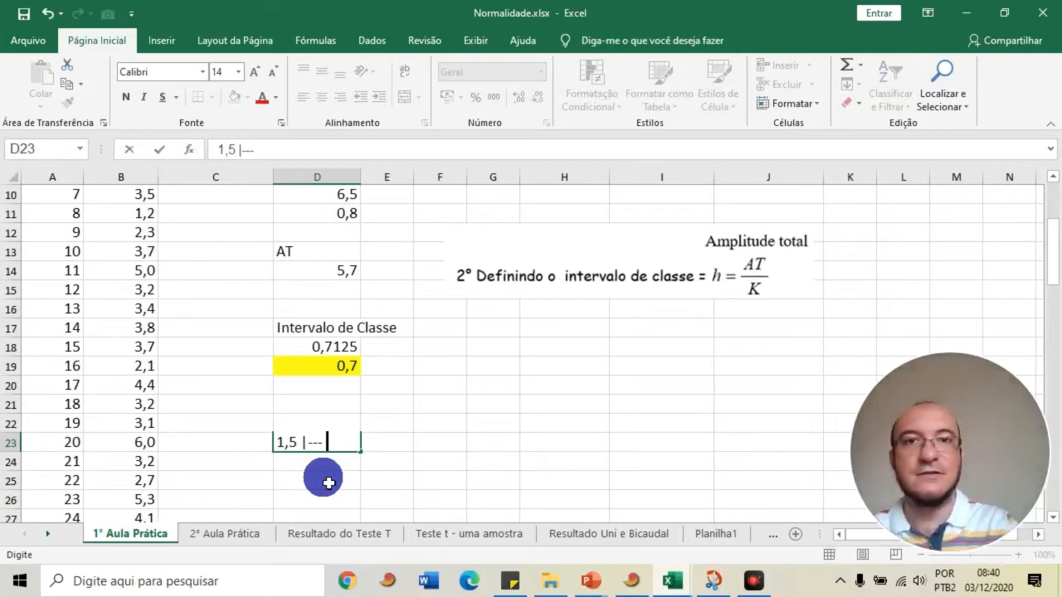
text(2,2)
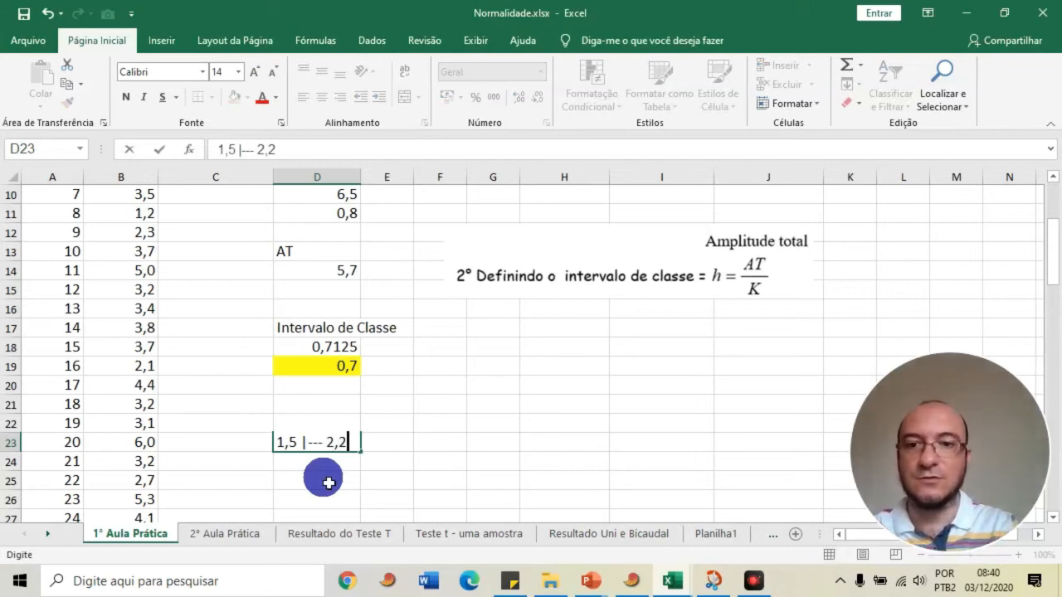
key(Return)
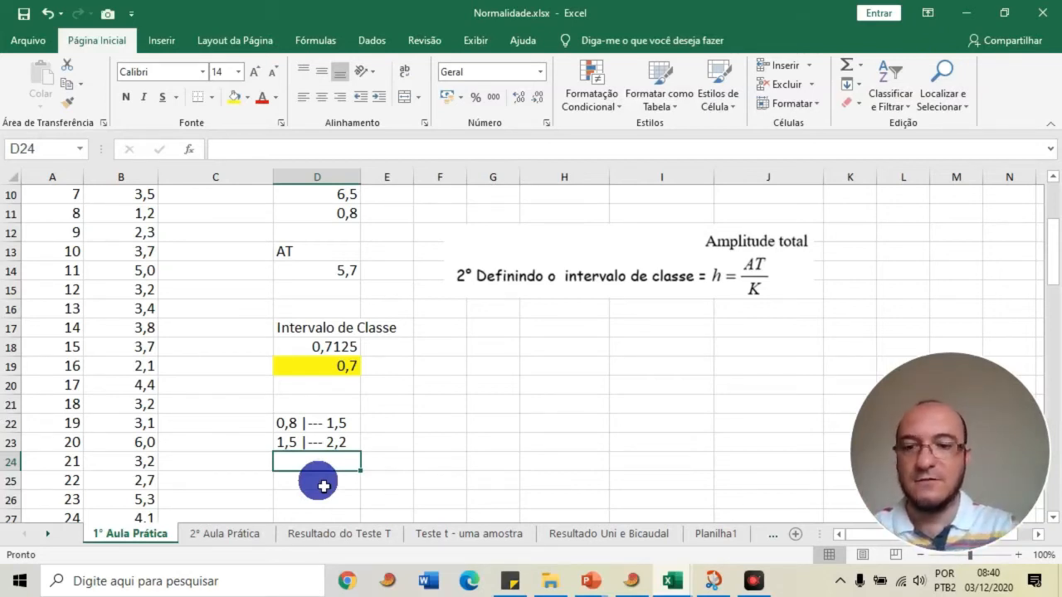
Step: Enter the third class, 2,2 |--- 2,9, in cell D24 and check the upper limits of the first three classes
text(2,2)
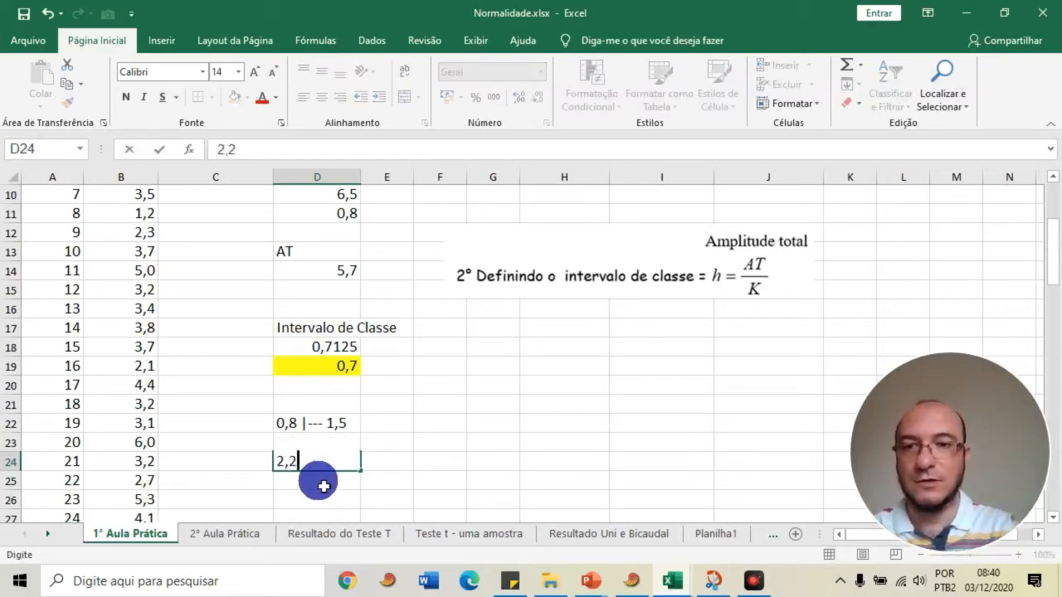
text( |---)
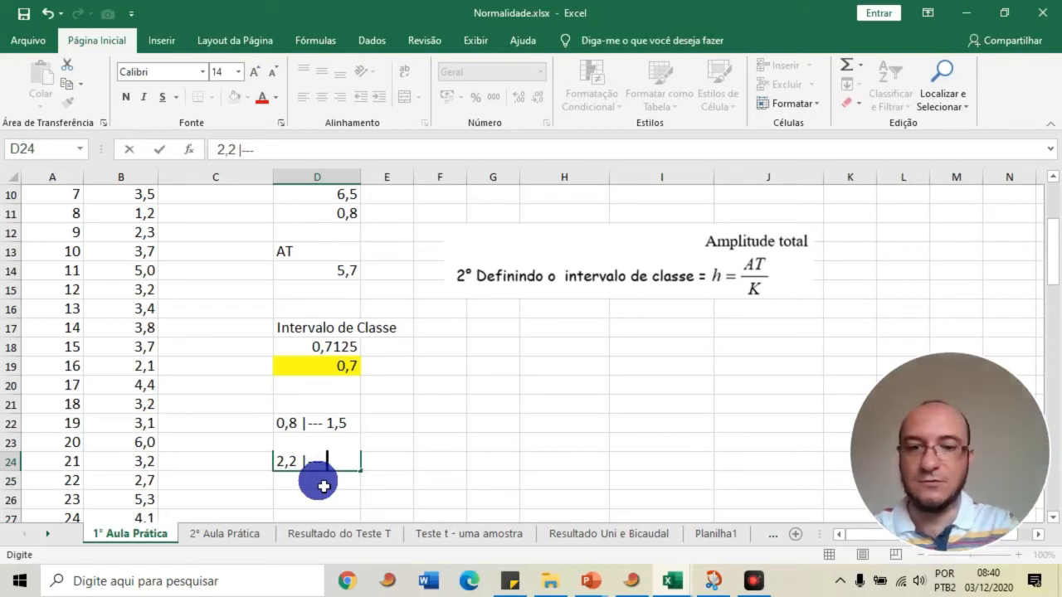
text(2,9)
key(Return)
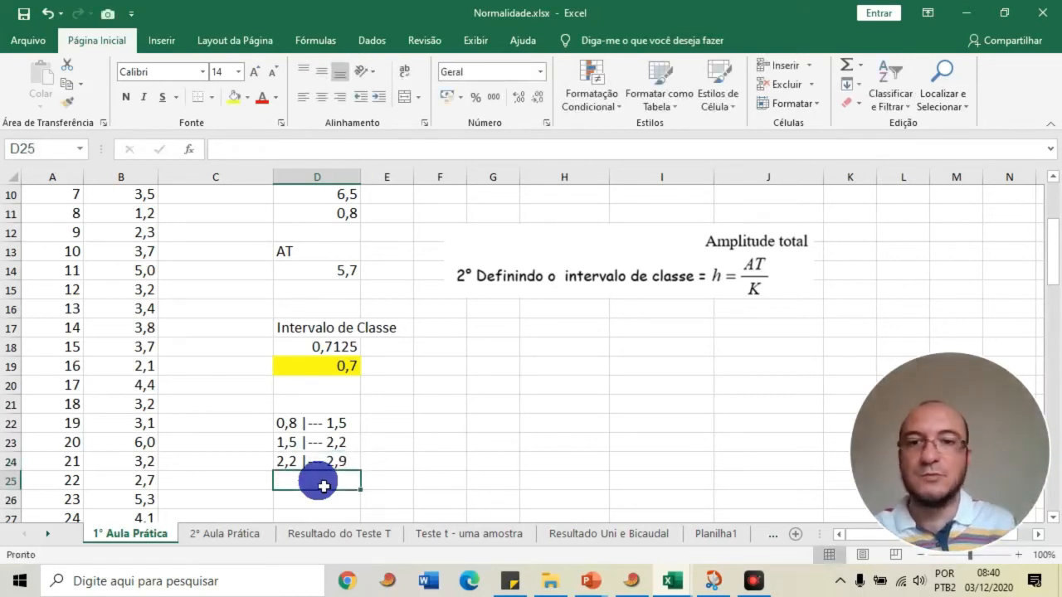
click(348, 423)
click(350, 442)
click(352, 461)
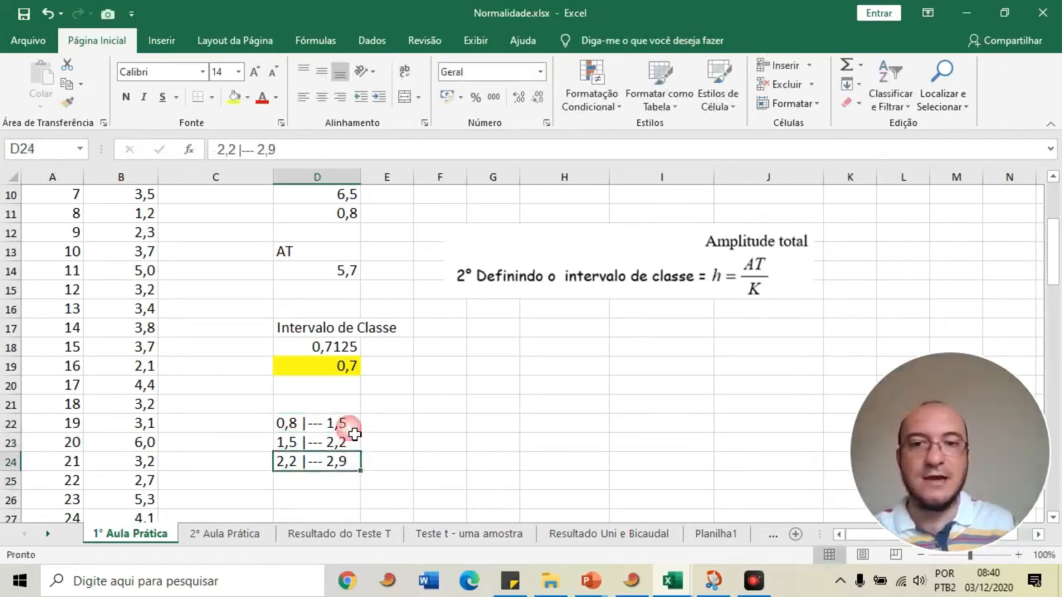
Step: Enter the fourth and fifth classes, 2,9 |--- 3,6 in D25 and 3,6|--- 4,3 in D26
scroll(407, 437, down, 1)
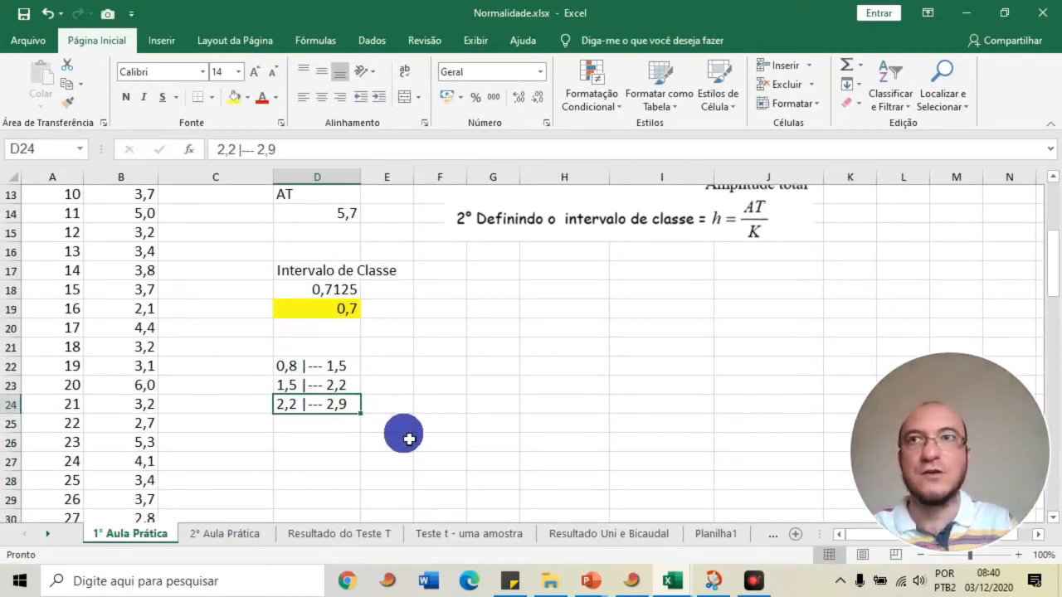
click(345, 429)
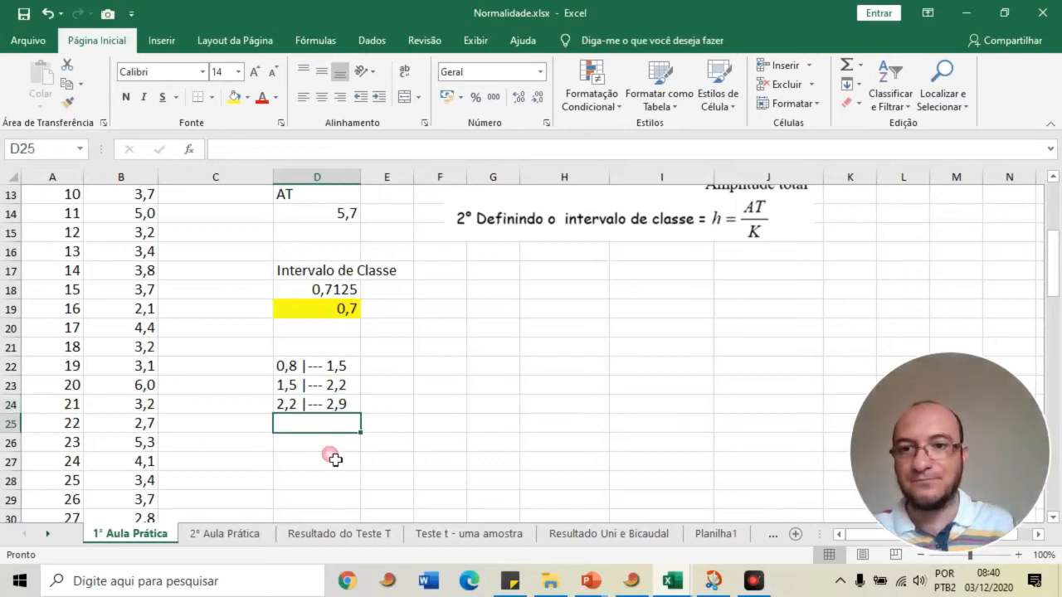
text(2,9 |--- 3,6)
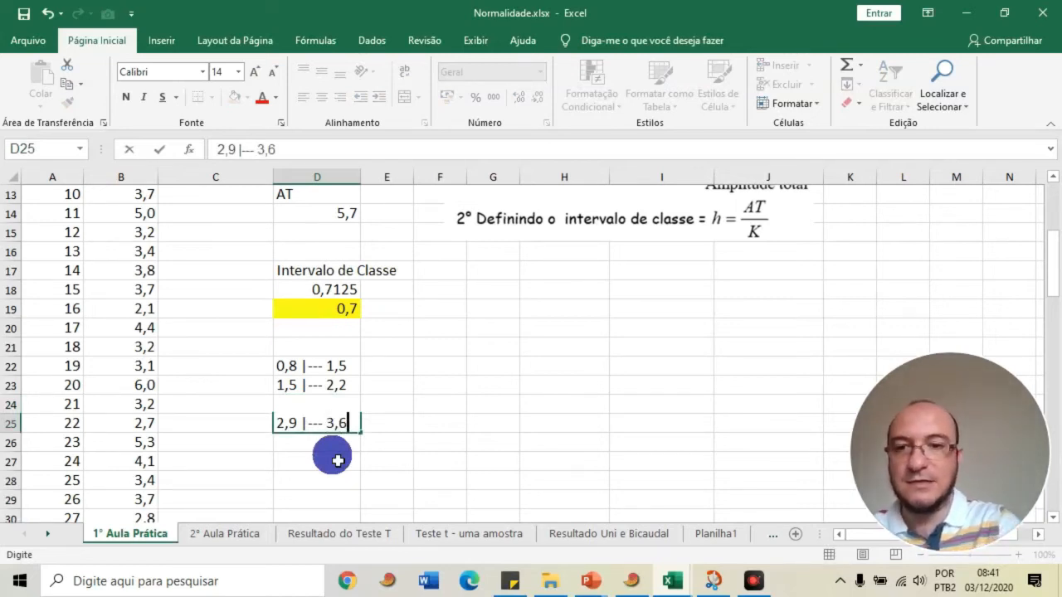
key(Return)
text(3,6|--- 4,3)
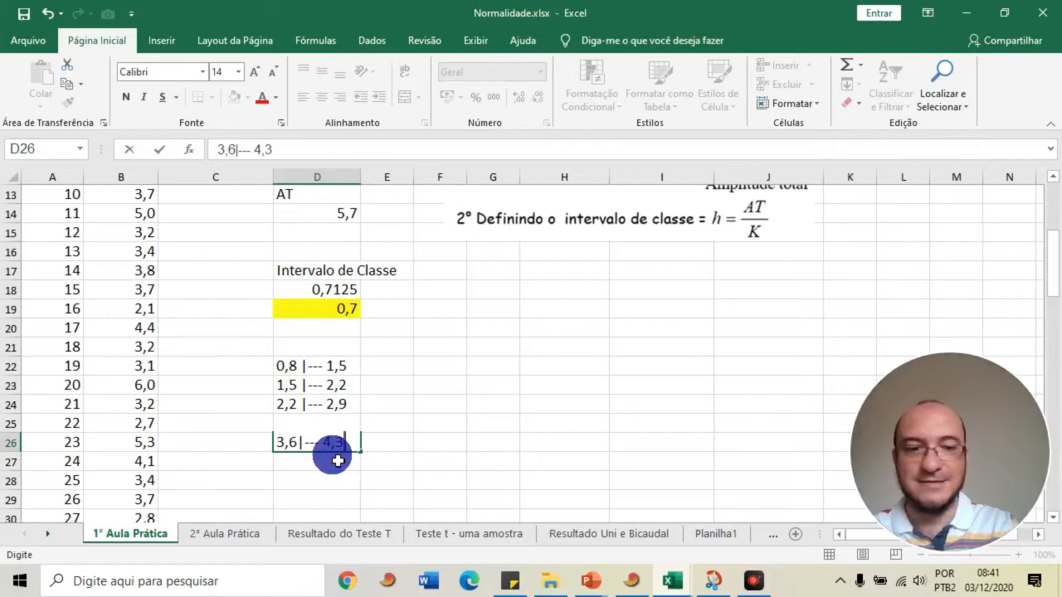
key(Return)
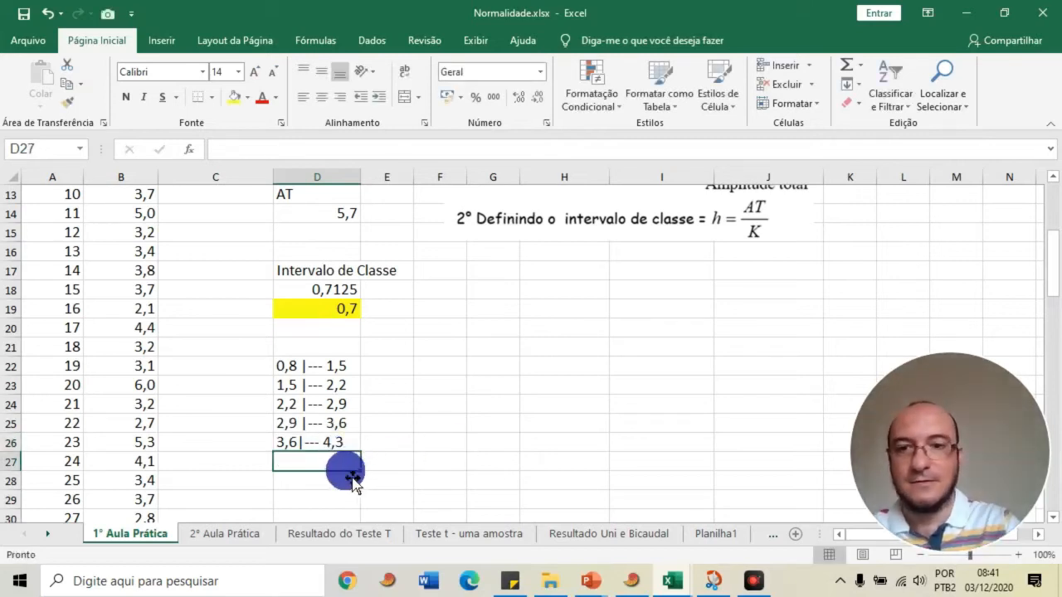
Step: Enter the sixth and seventh classes, 4,3 |--- 5,0 in D27 and 5,0 |--- 5,7 in D28
text(=)
key(BackSpace)
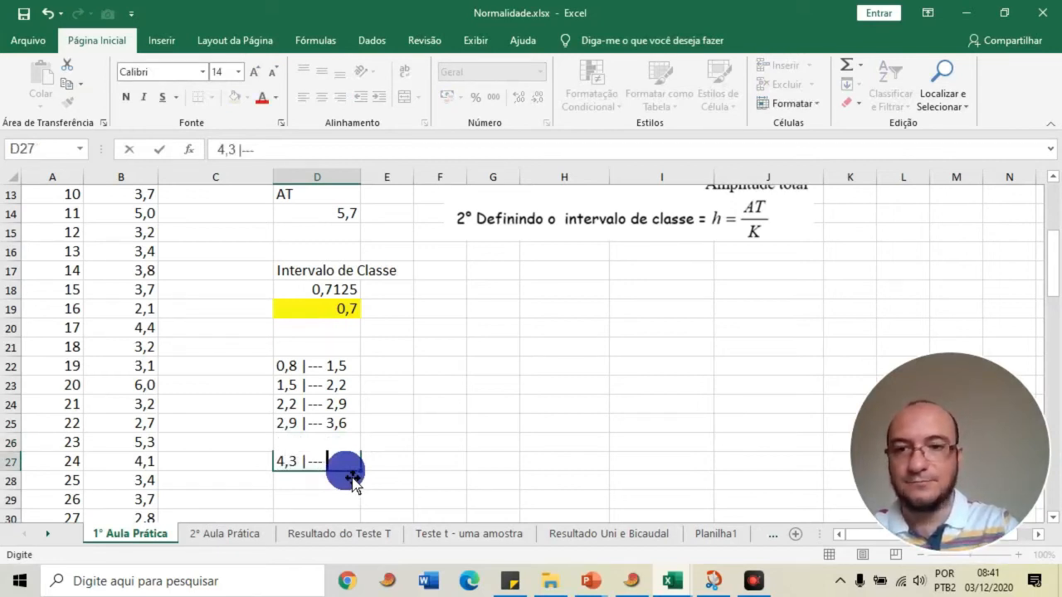
text(4,3 |--- 5,0)
key(Return)
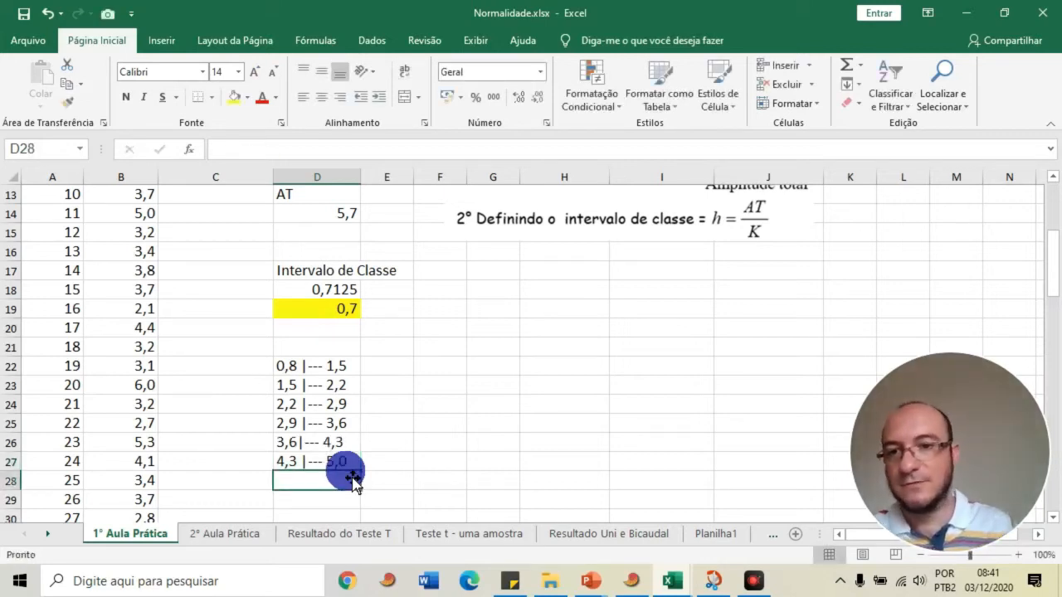
text(5,0 |--- 5,7)
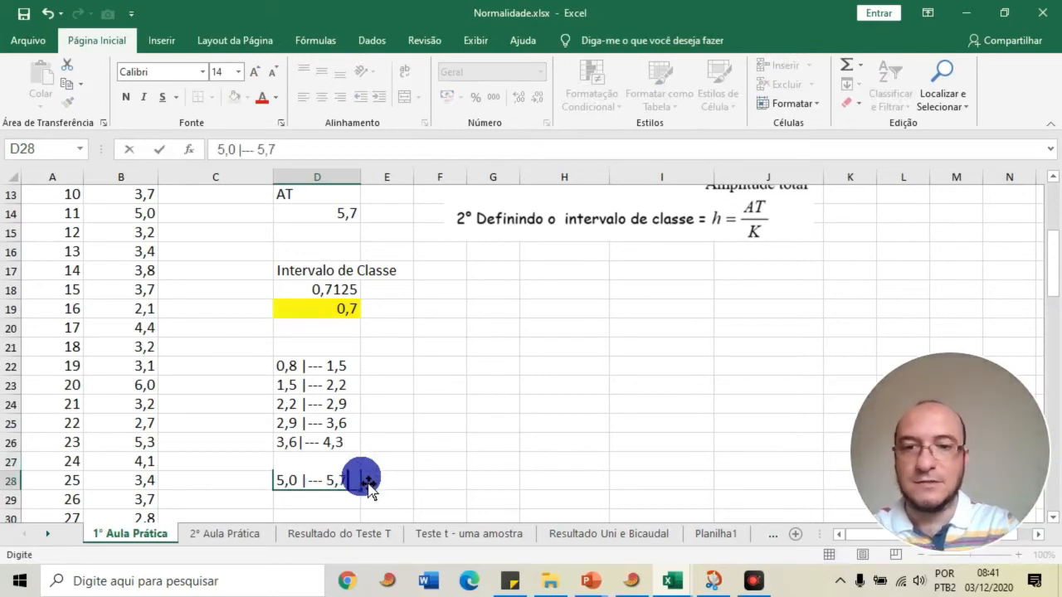
key(Return)
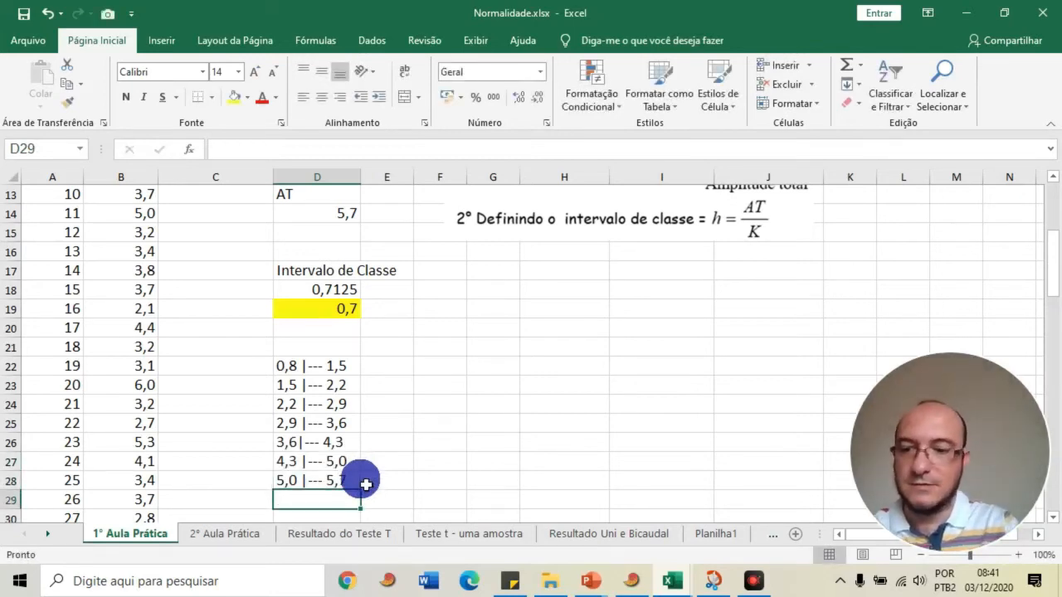
Step: Enter the last class, 5,7 |--- 6,3, in D29 and select D22:D29 to count the classes
text(|--- 6,3)
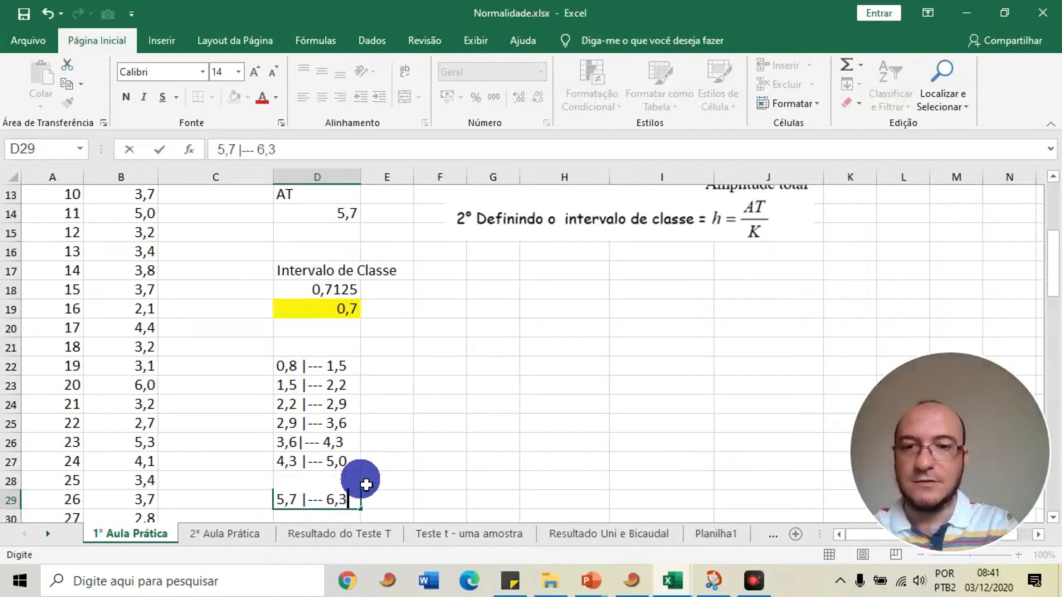
key(Return)
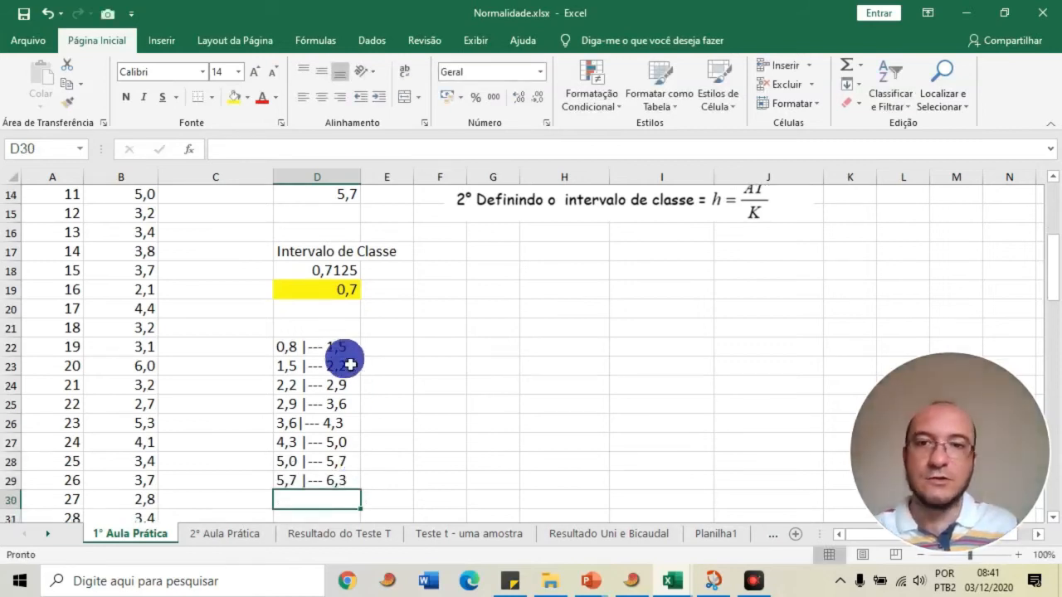
drag(339, 347, 352, 483)
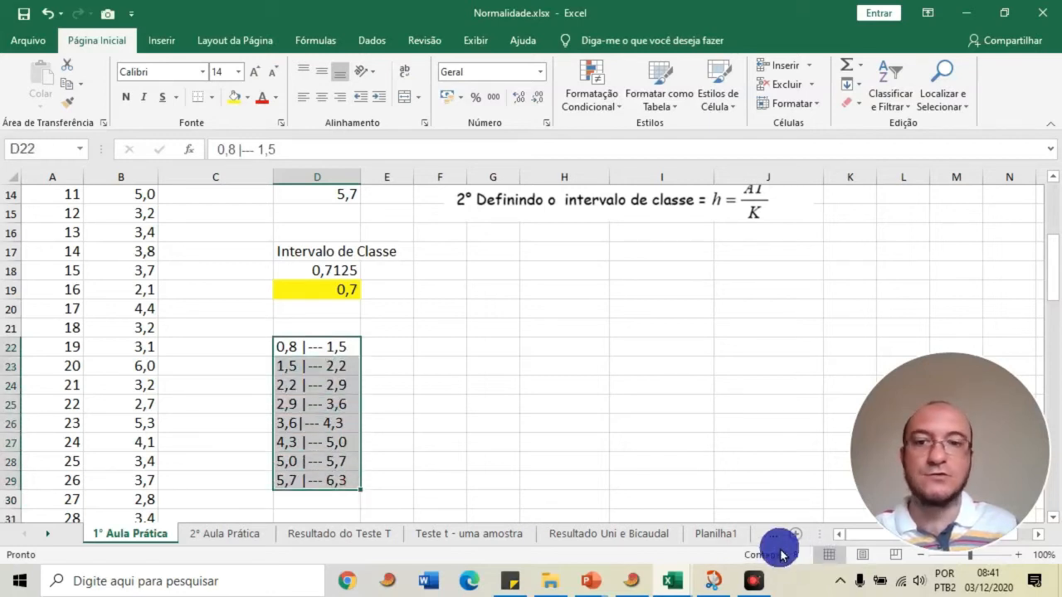
Step: Review the number of classes, total amplitude and the calculated and rounded class intervals in D18 and D19 against the class list
scroll(381, 423, up, 2)
scroll(381, 421, up, 2)
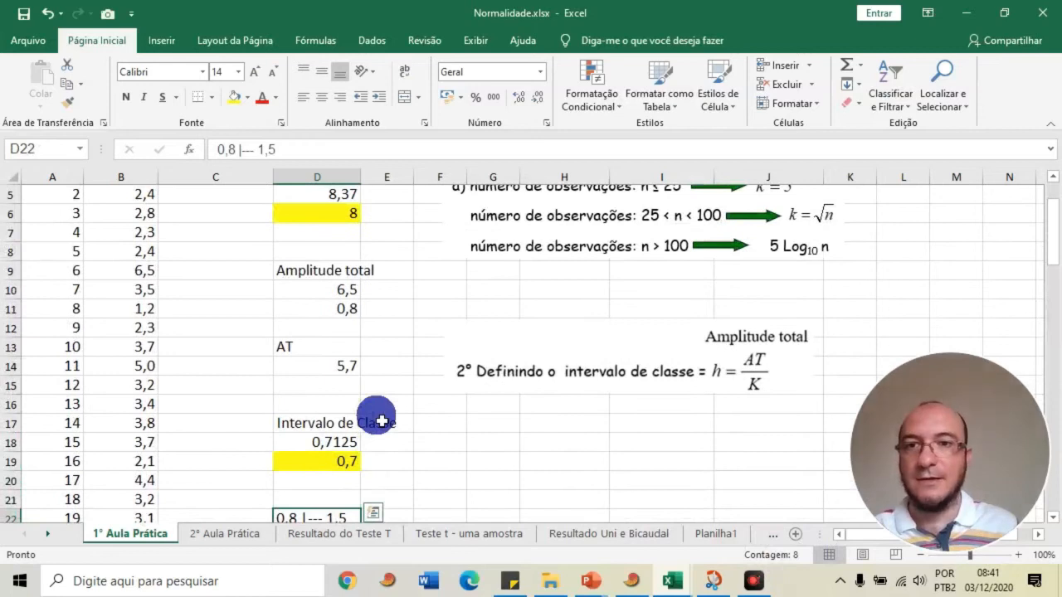
scroll(381, 421, down, 2)
scroll(381, 421, up, 3)
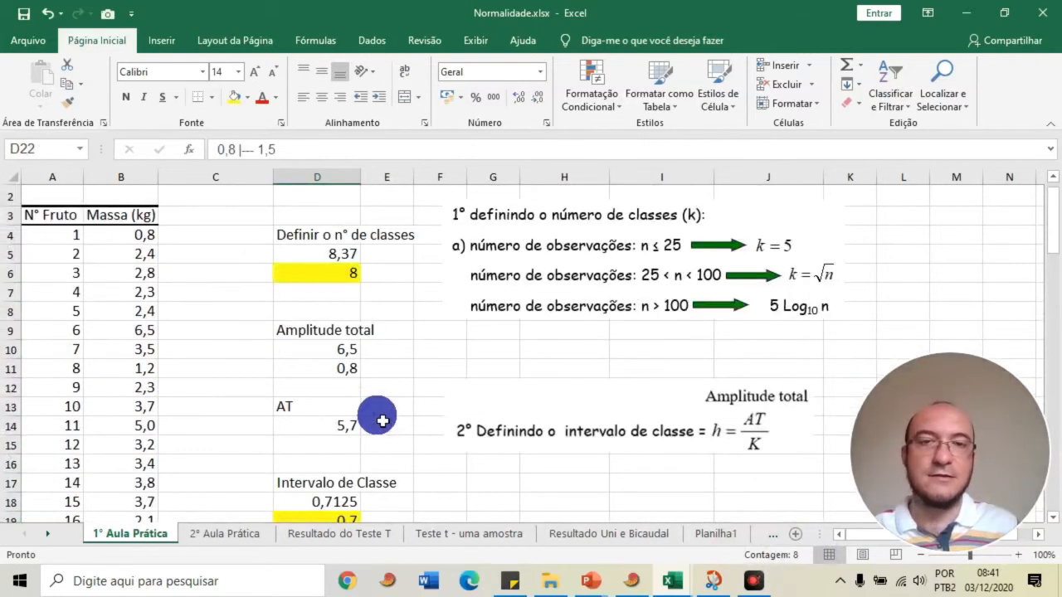
scroll(383, 422, down, 3)
scroll(360, 390, up, 1)
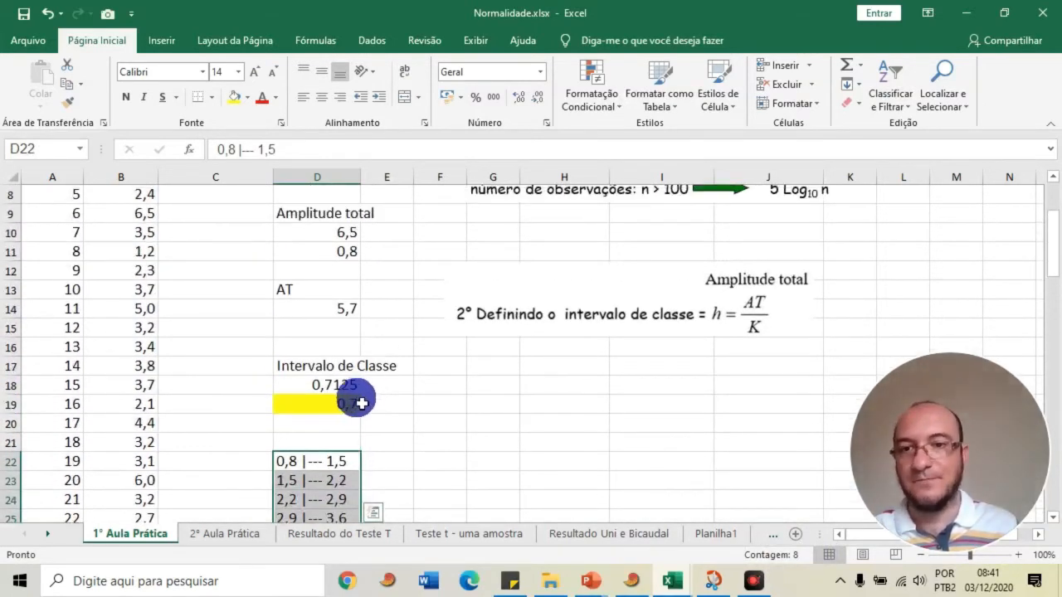
click(363, 386)
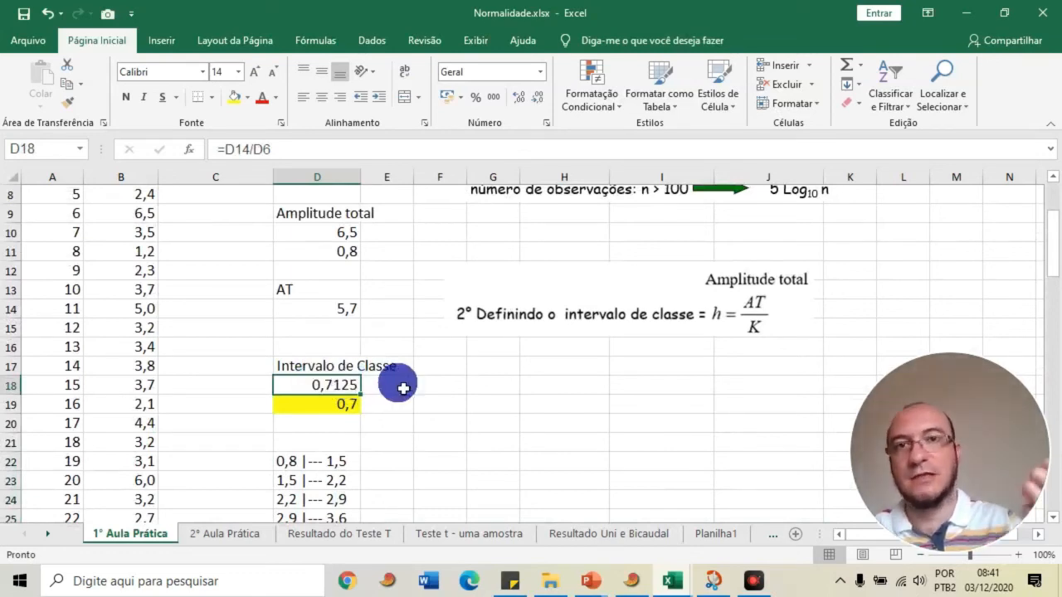
click(328, 404)
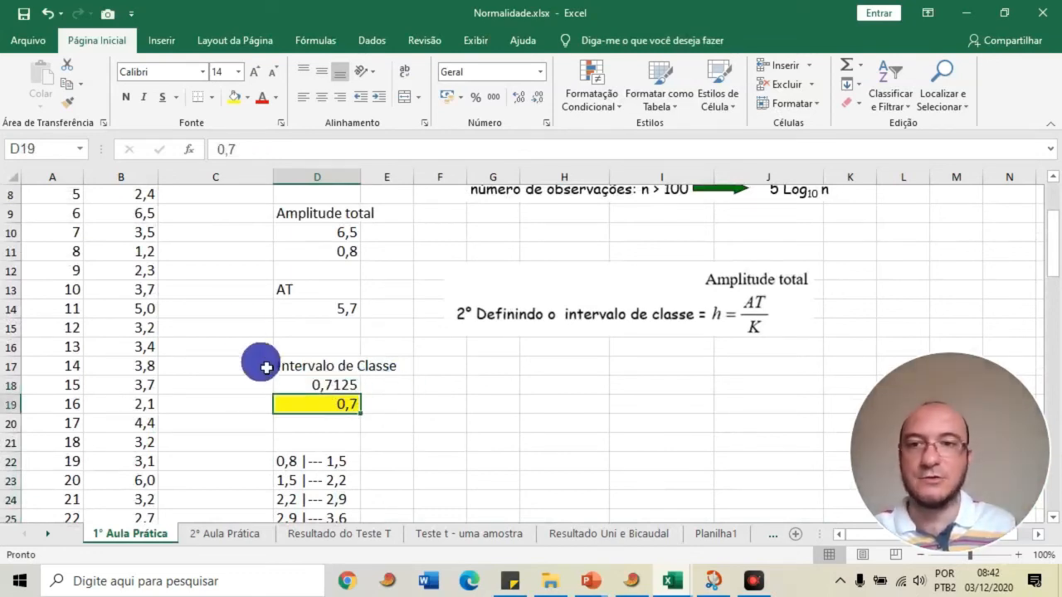
Step: Compare the largest fruit mass in B9 with the upper limit of the last class in D29
scroll(235, 308, up, 2)
click(148, 338)
scroll(391, 391, down, 8)
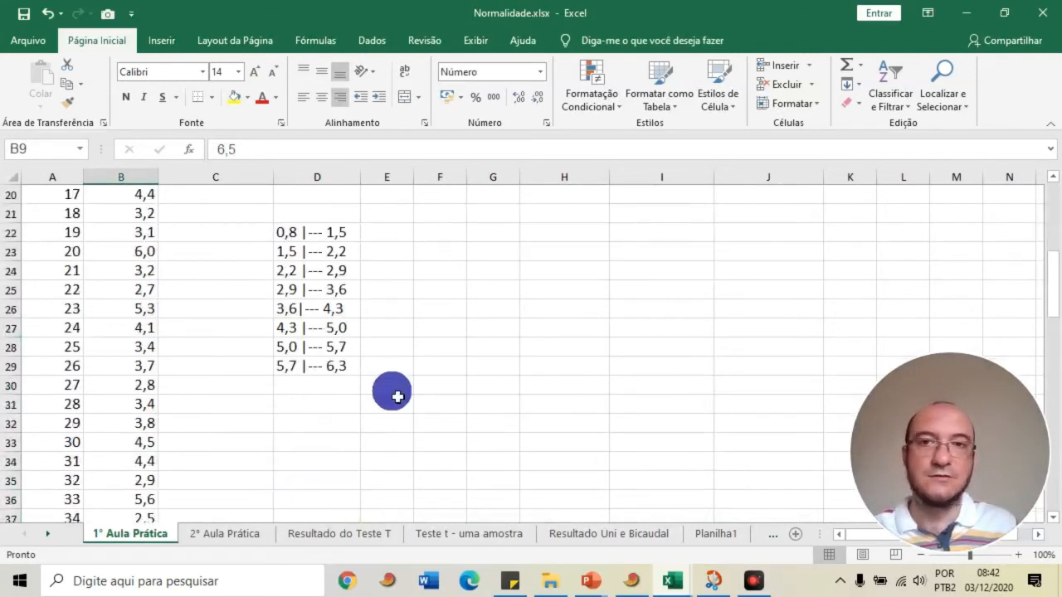
scroll(357, 386, up, 2)
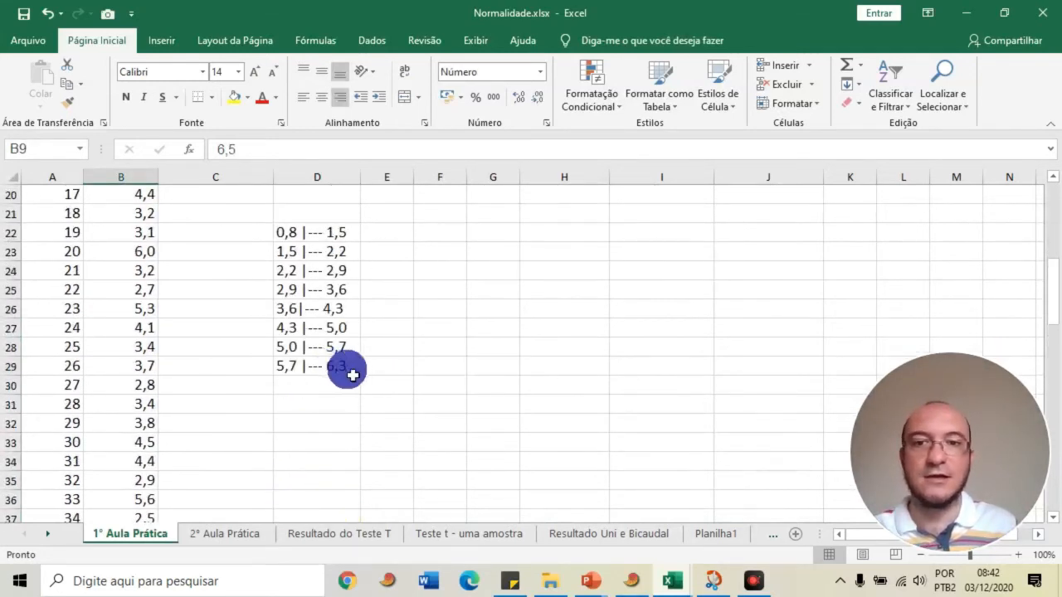
click(342, 369)
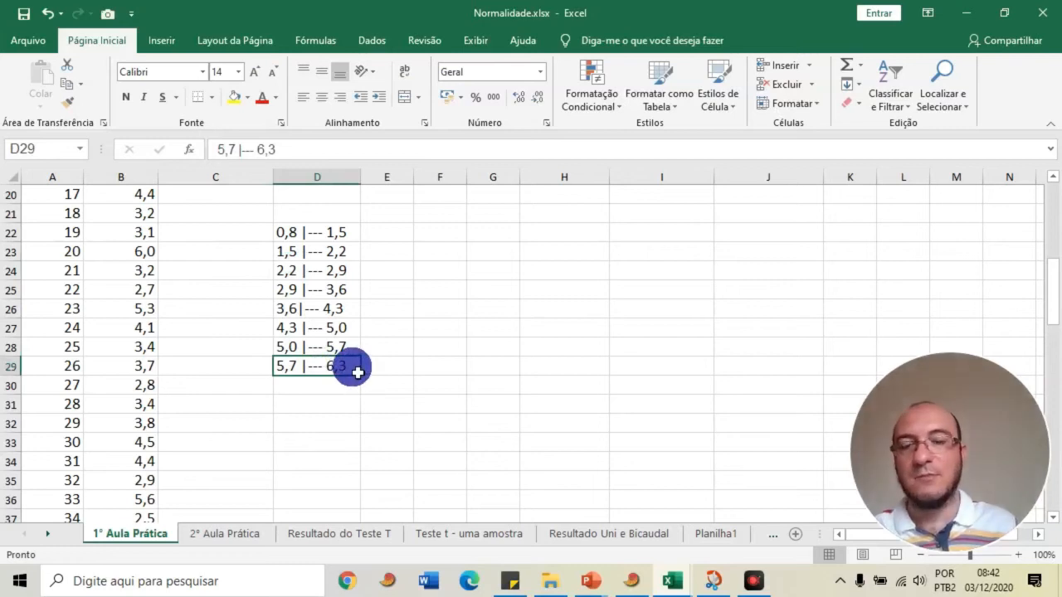
click(349, 422)
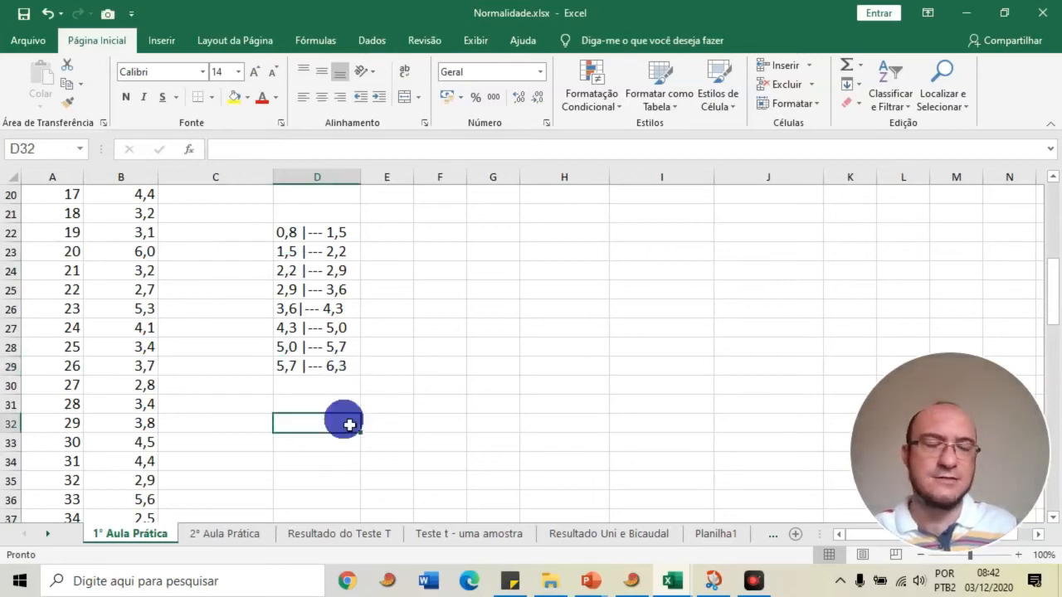
click(351, 368)
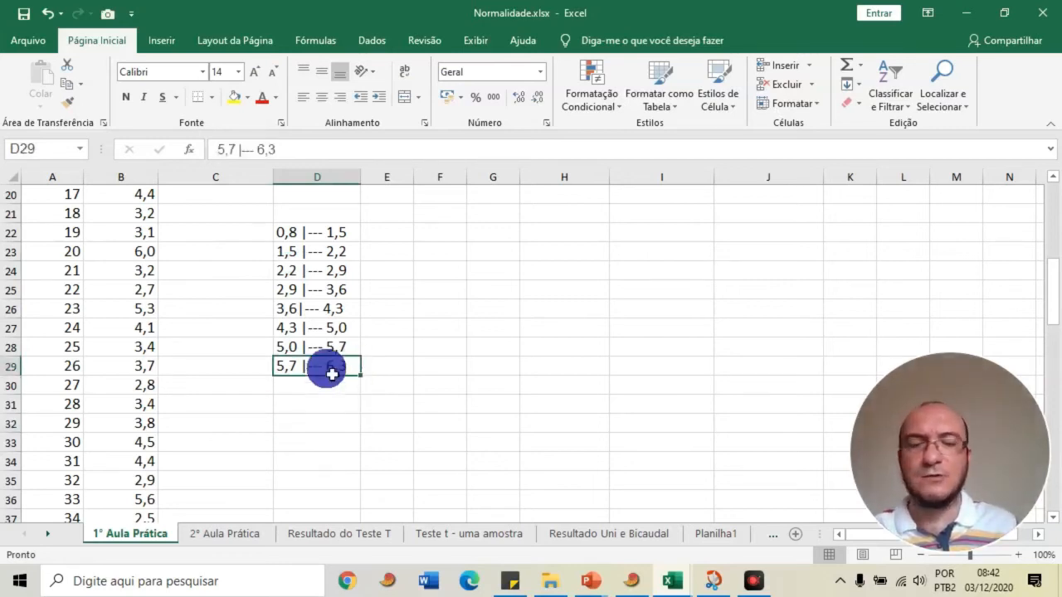
scroll(357, 365, up, 3)
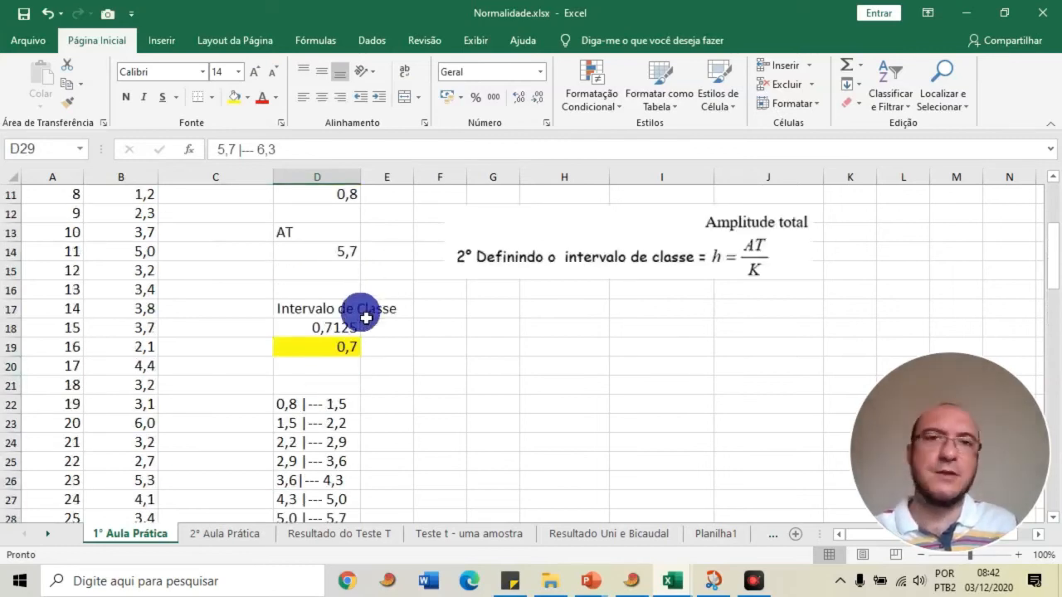
scroll(357, 313, down, 2)
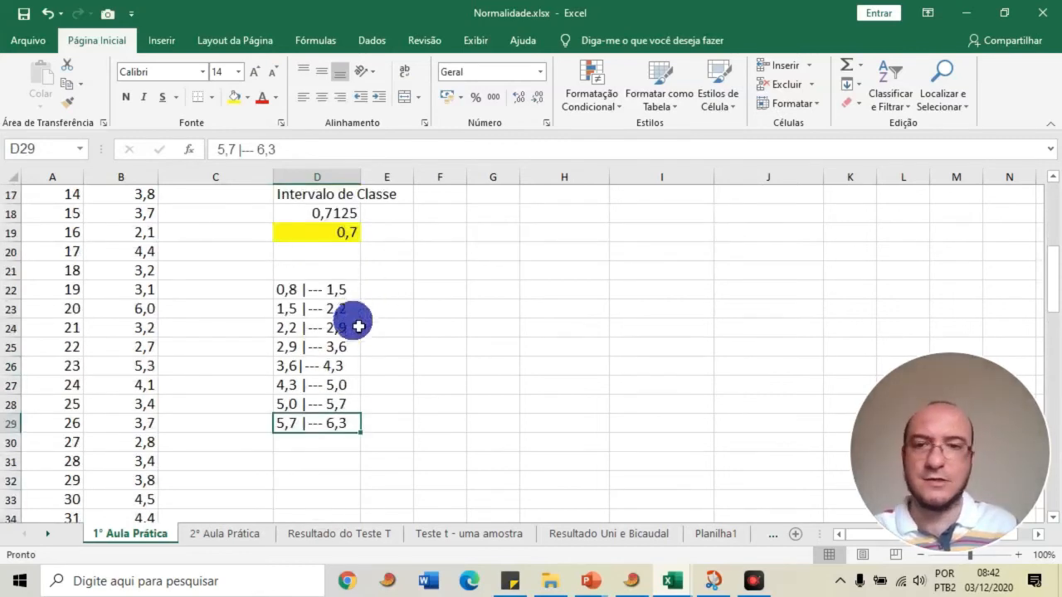
Step: Change the last class in D29 to 5,7 |--- 6,5 and select D22:D29 to check the number of classes
double_click(351, 425)
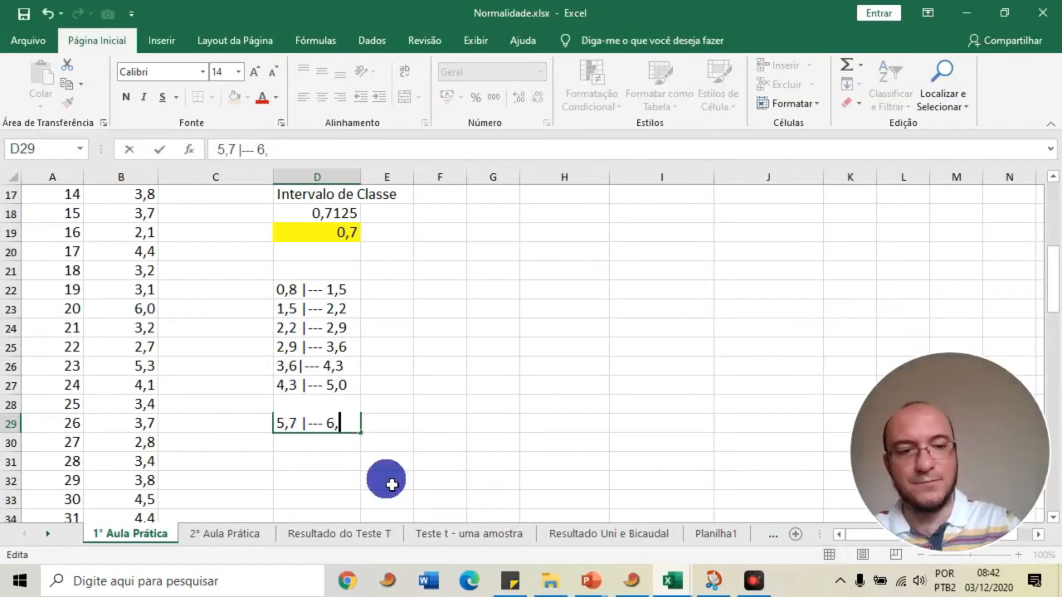
text(5)
key(Return)
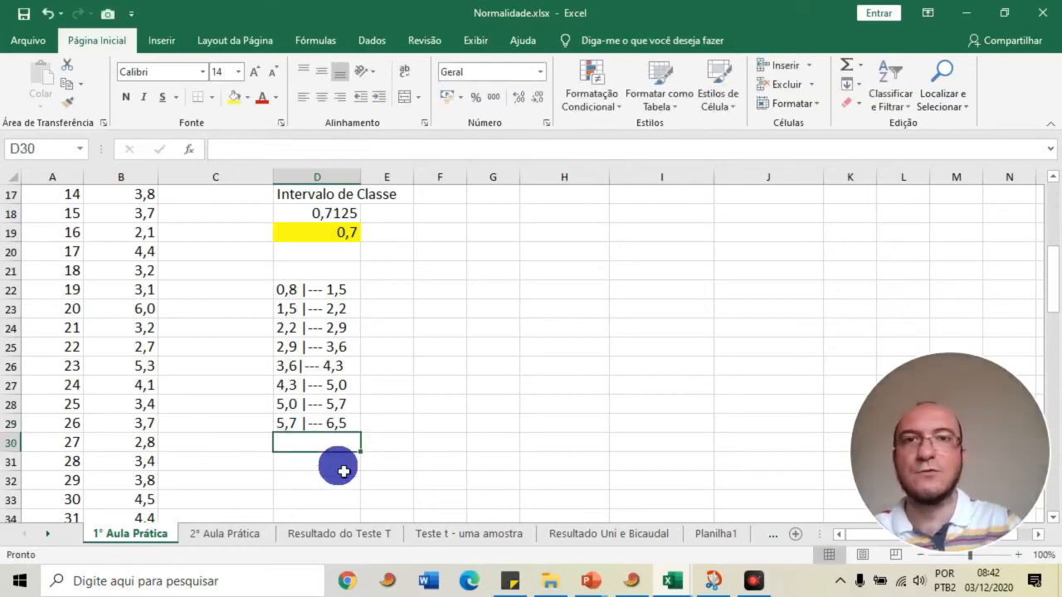
drag(332, 290, 345, 431)
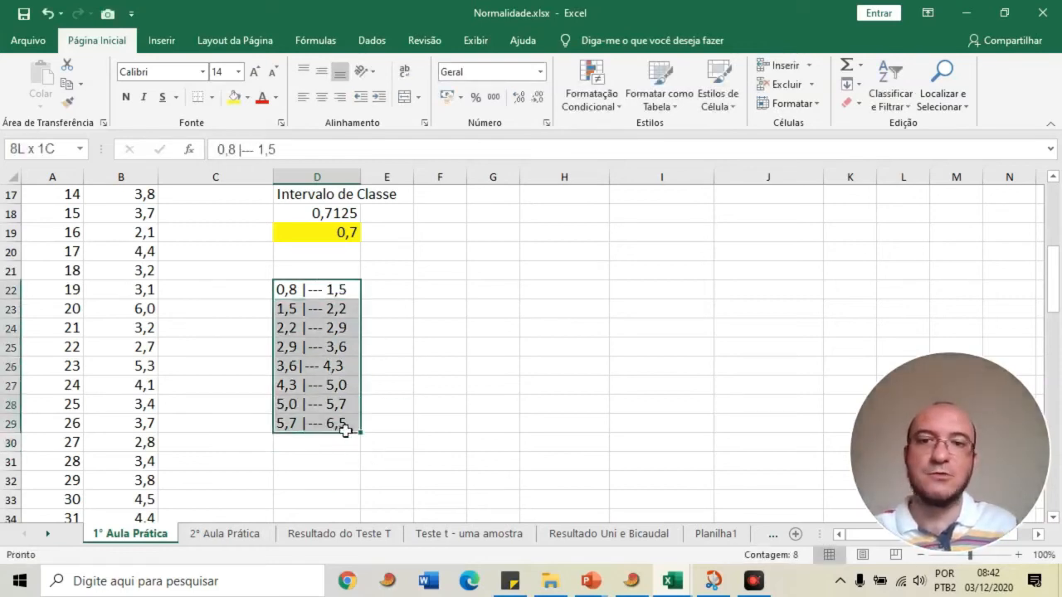
click(489, 346)
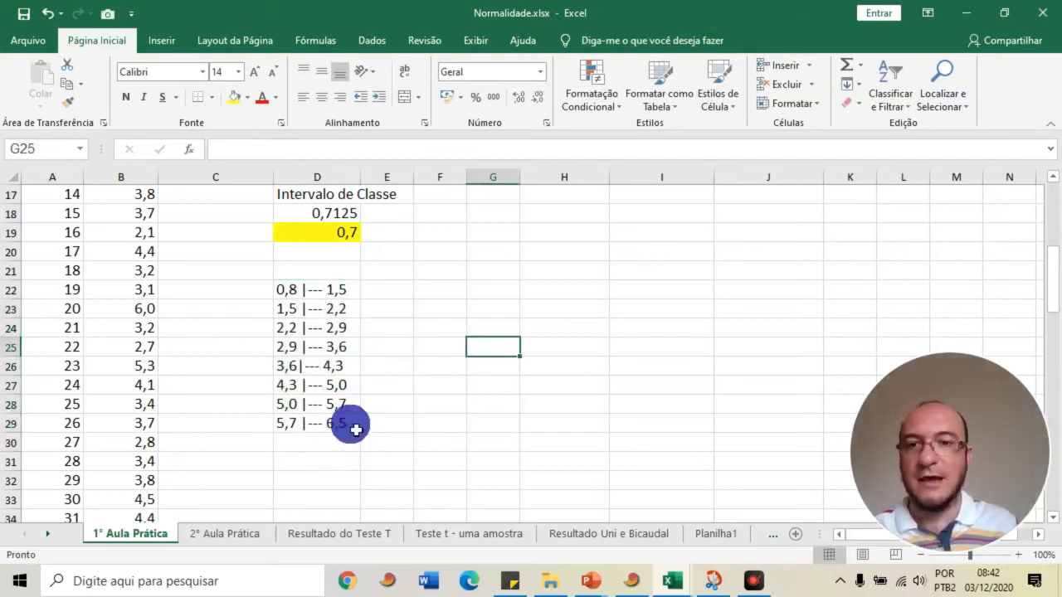
Step: Undo the last change to D29 and review the class list D22:D29 against the class interval in D18
click(354, 425)
key(ctrl+z)
click(324, 448)
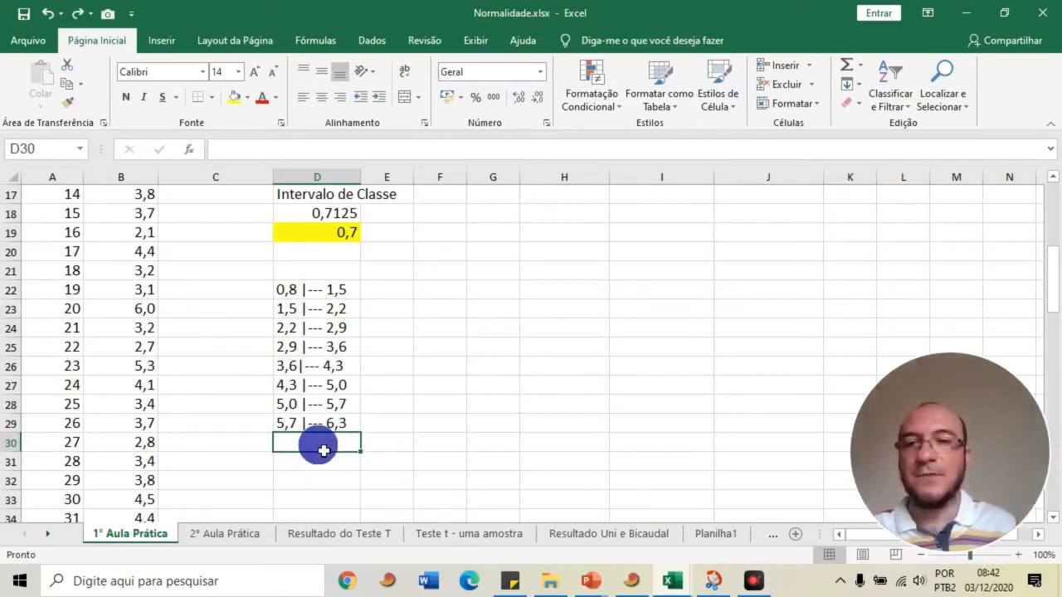
drag(336, 289, 332, 384)
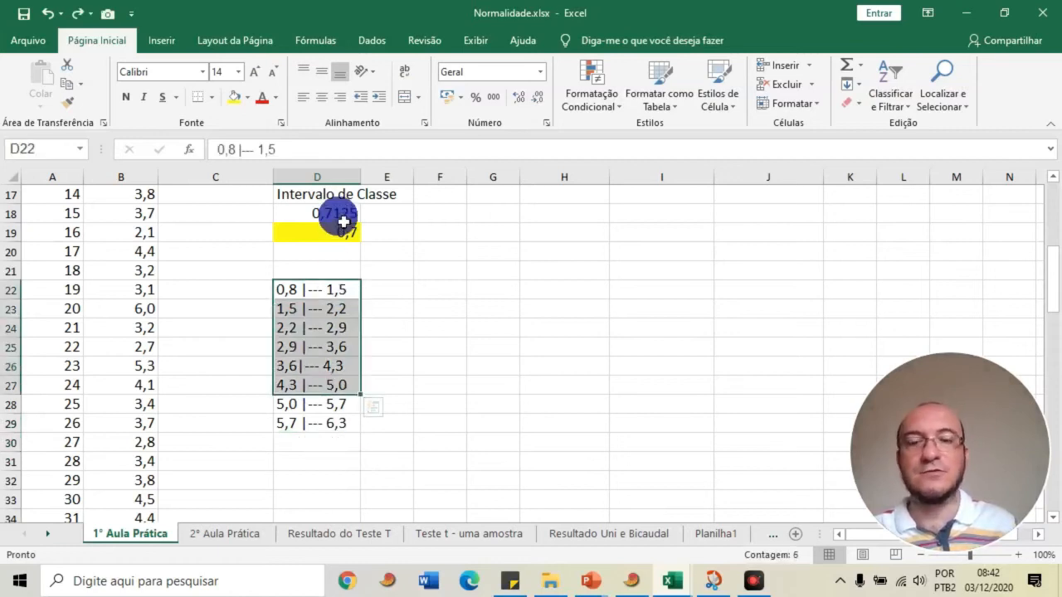
click(426, 257)
click(320, 213)
drag(343, 296, 348, 429)
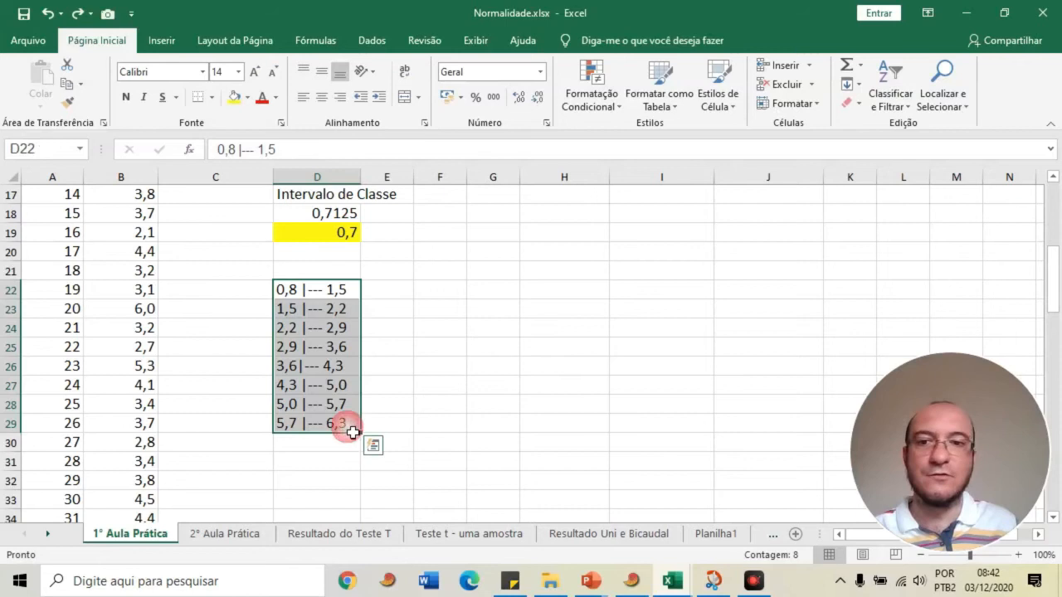
Step: Set the last class in D29 to 5,7 |--- 6,5 so that it covers the largest mass
double_click(346, 425)
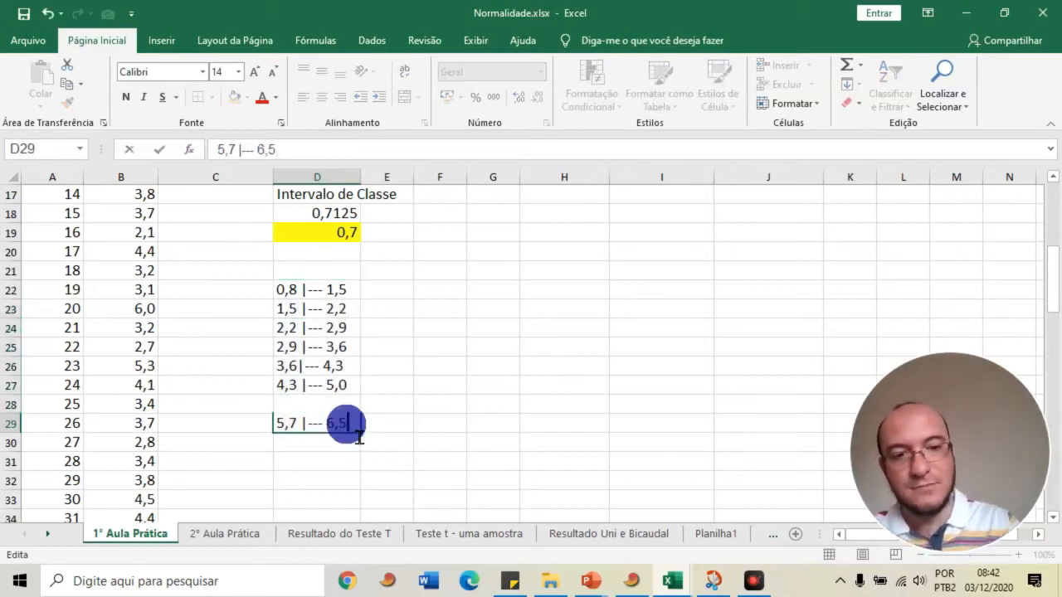
key(Return)
scroll(390, 418, up, 2)
scroll(403, 420, down, 1)
scroll(402, 420, down, 1)
scroll(398, 419, up, 3)
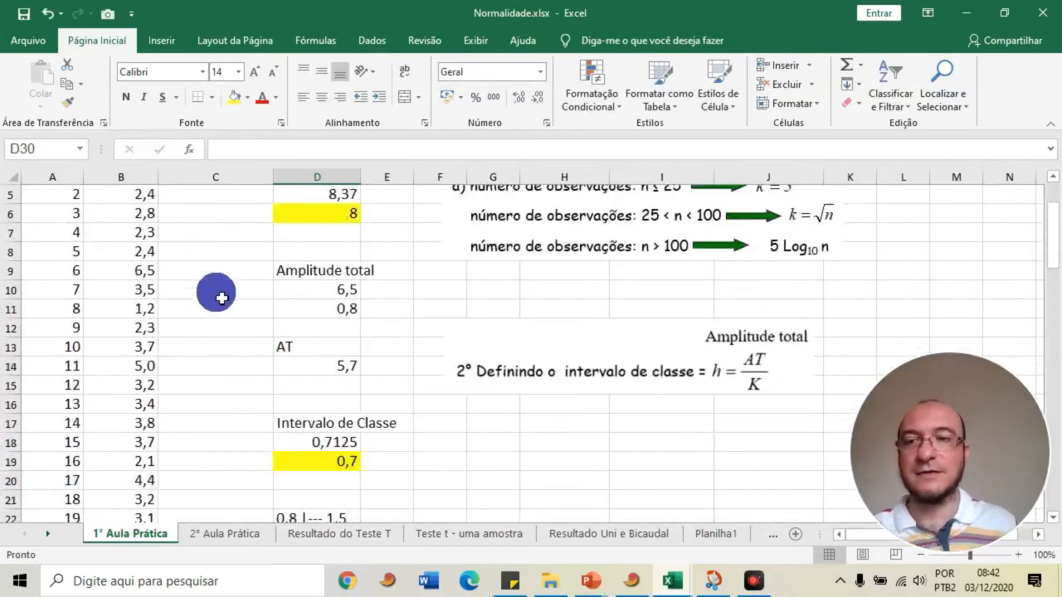
Step: Sort the fruit masses in B3:B73 from smallest to largest, keeping the fruit numbers with their masses
scroll(222, 298, up, 2)
click(142, 234)
scroll(171, 320, down, 12)
scroll(168, 330, down, 12)
scroll(144, 369, up, 3)
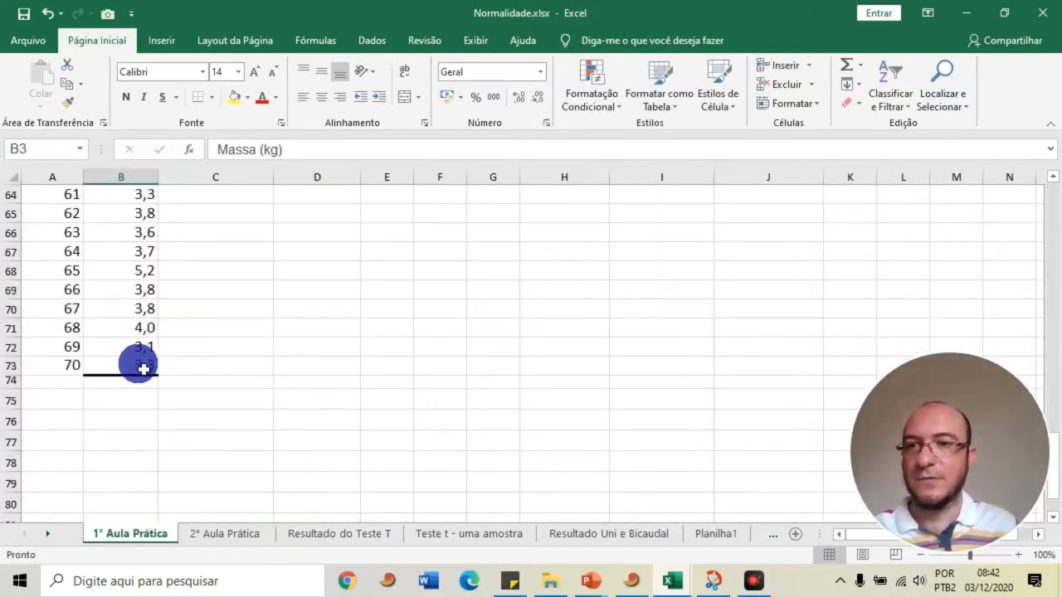
shift+click(143, 369)
scroll(142, 367, up, 20)
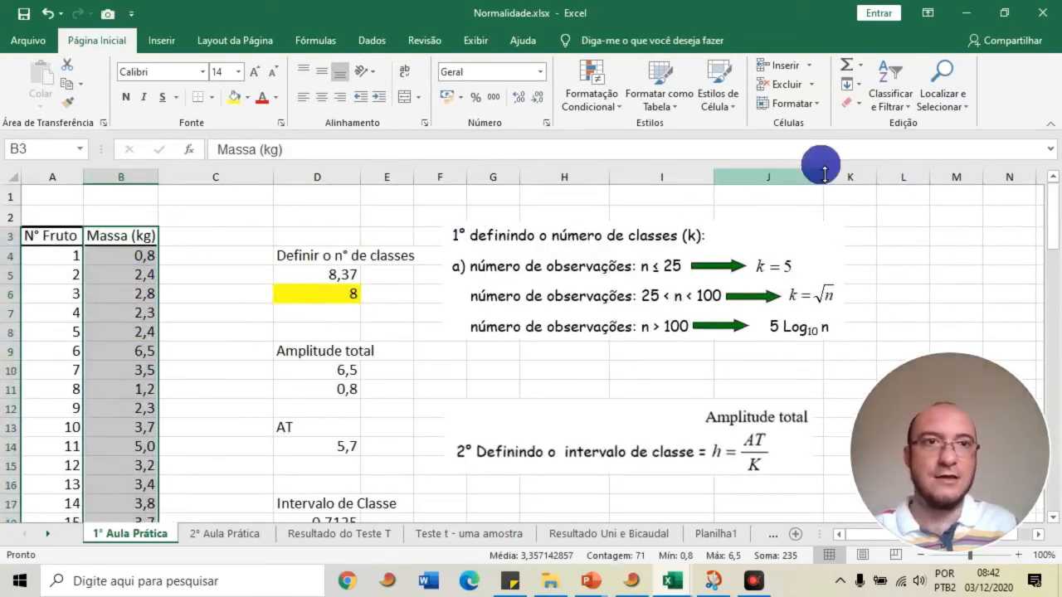
click(899, 104)
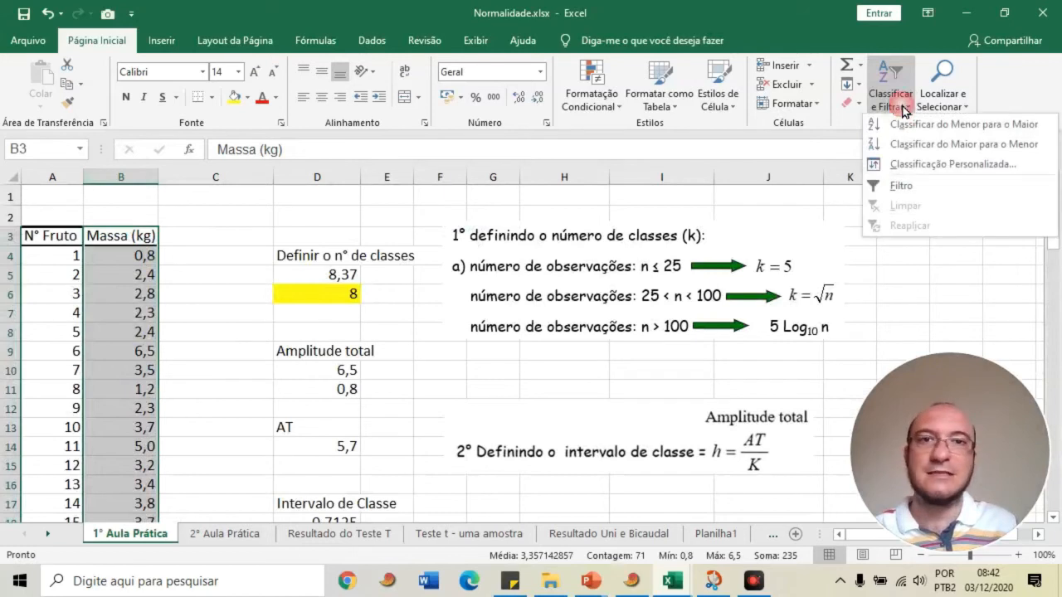
click(940, 127)
click(858, 331)
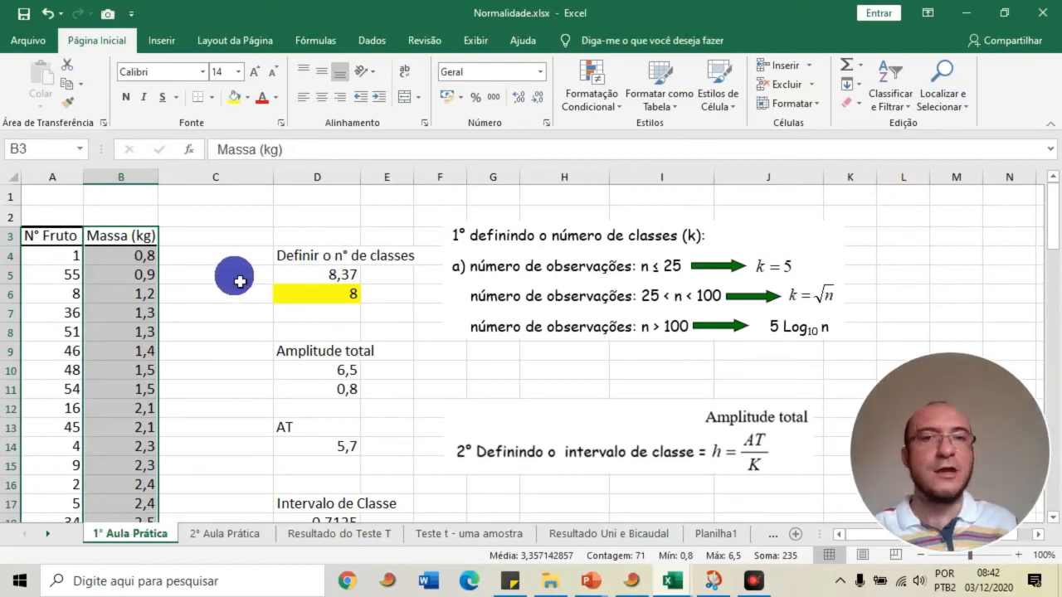
Step: Enter the header Contagem in E21, beside the class list
scroll(236, 277, down, 4)
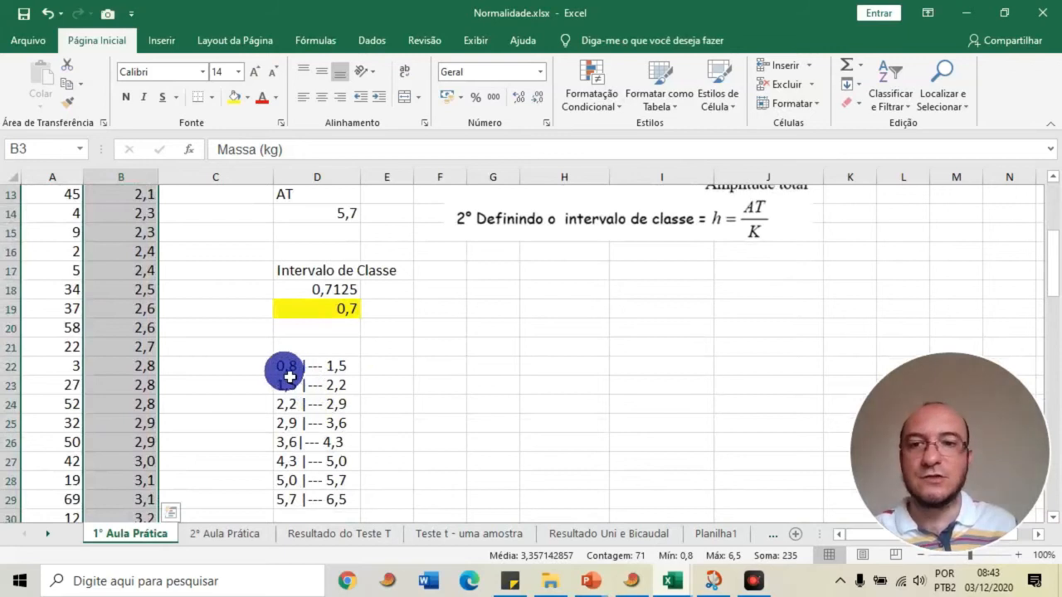
click(391, 350)
text(Contagem)
key(Return)
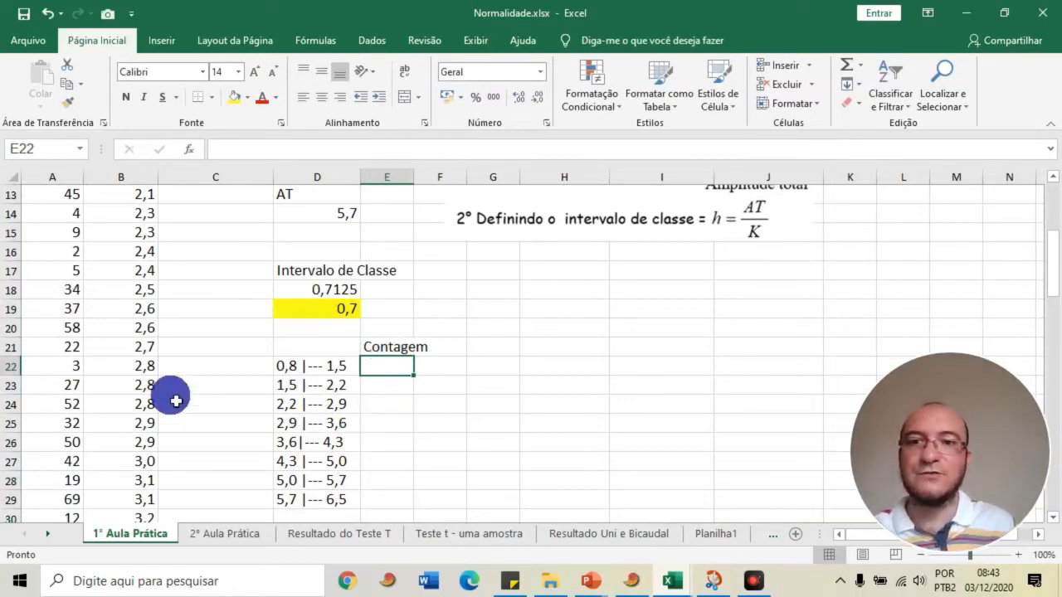
Step: Count the masses belonging to the first class by selecting B4:B9 and enter 6 in E22
scroll(168, 391, up, 4)
drag(144, 260, 146, 354)
scroll(356, 367, down, 5)
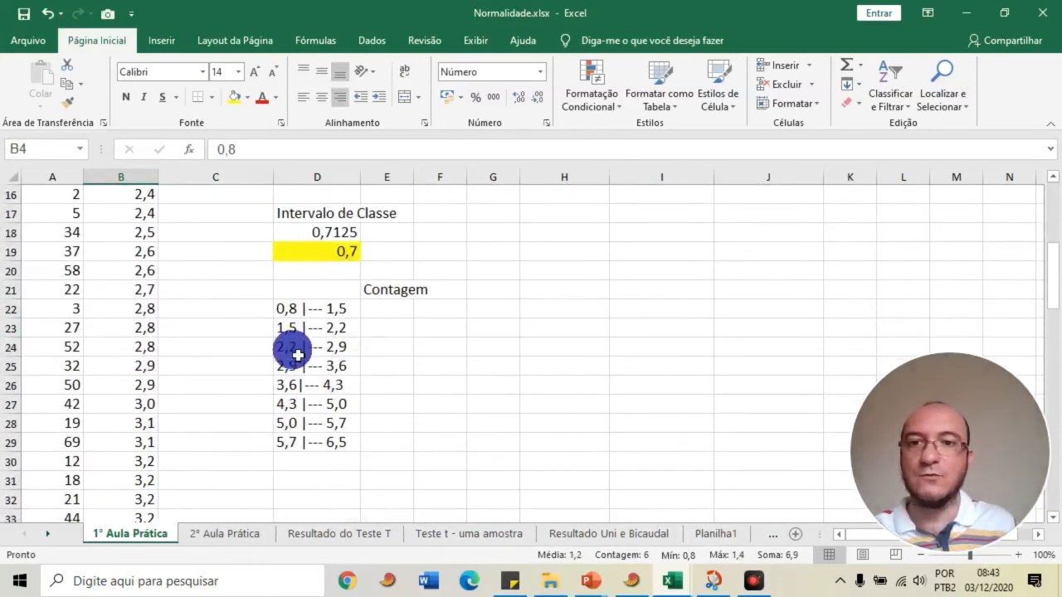
scroll(398, 360, up, 5)
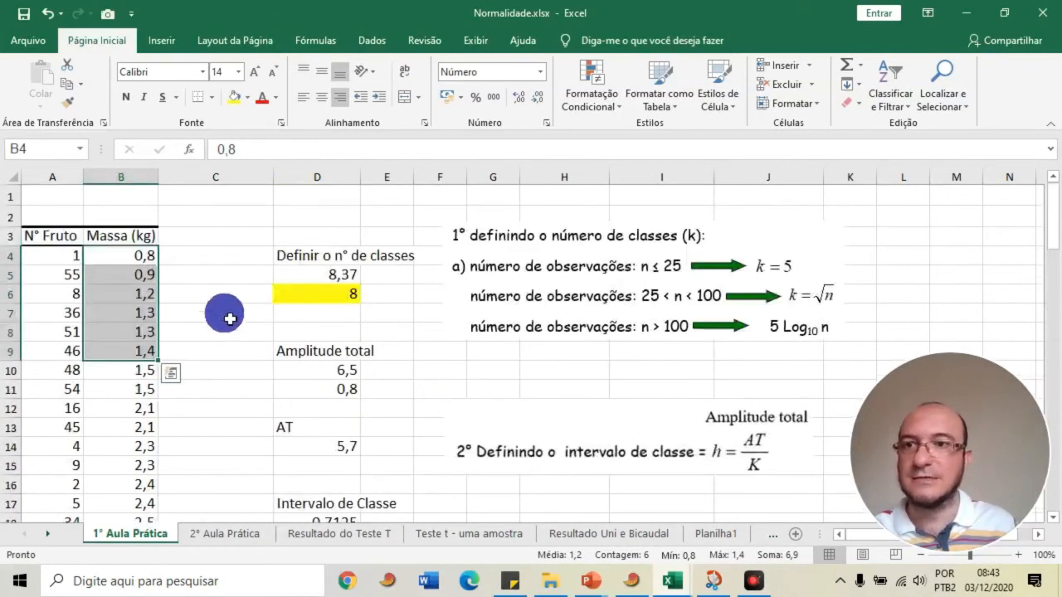
scroll(269, 382, down, 3)
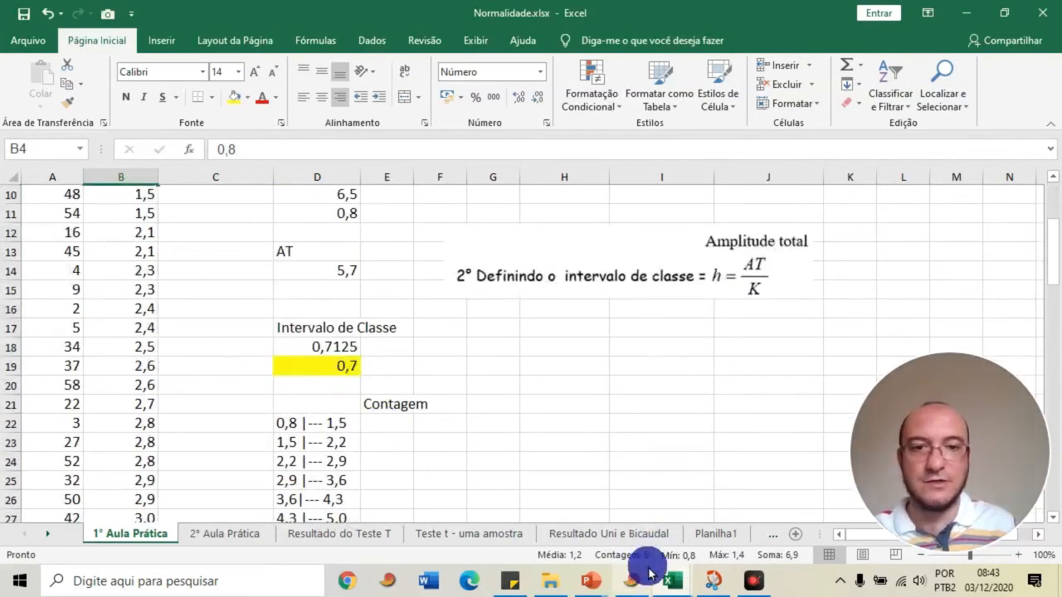
click(398, 427)
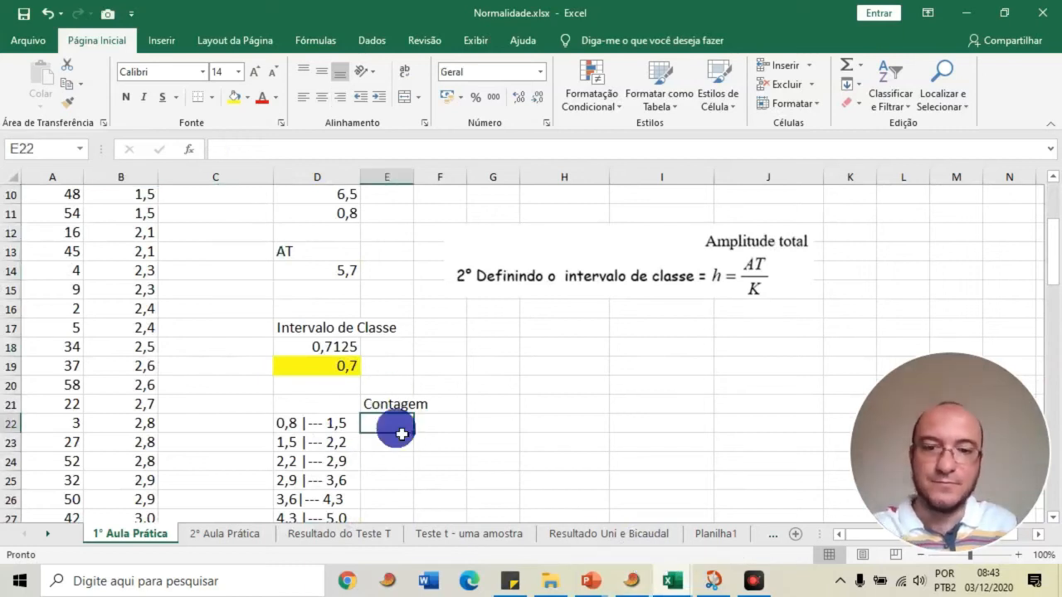
text(6)
key(Return)
Step: Count the masses belonging to the second class by selecting B10:B13 and enter 4 in E23
scroll(170, 319, up, 2)
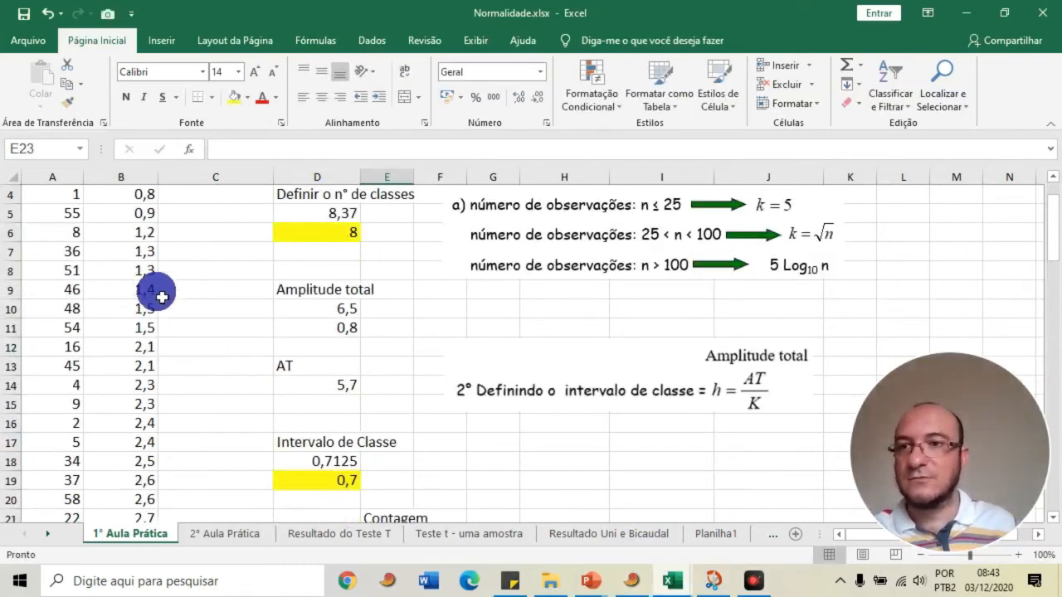
click(152, 309)
drag(152, 311, 152, 371)
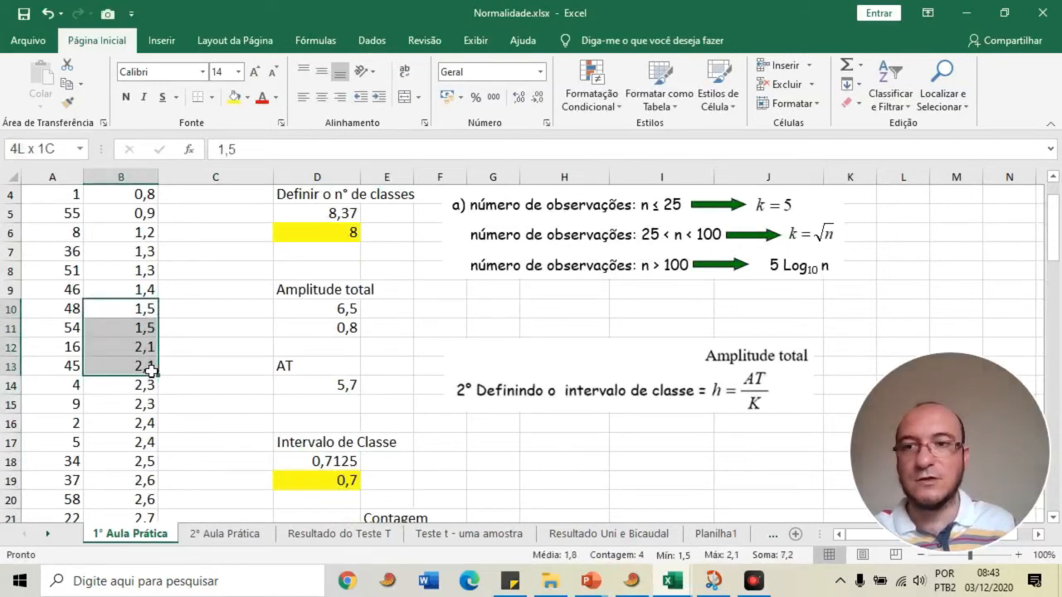
scroll(304, 408, down, 3)
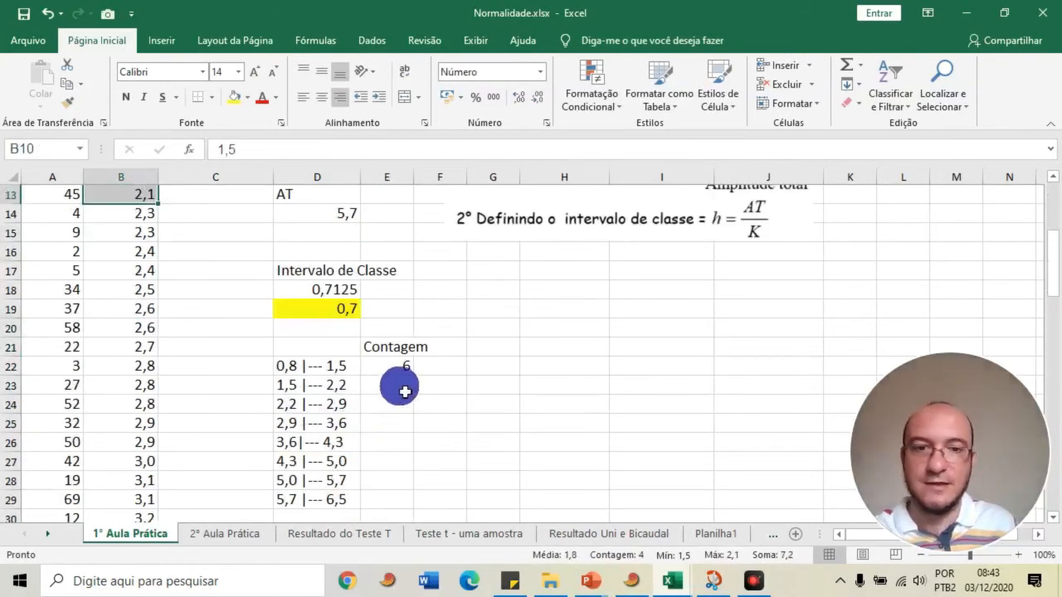
click(405, 390)
text(4)
key(Return)
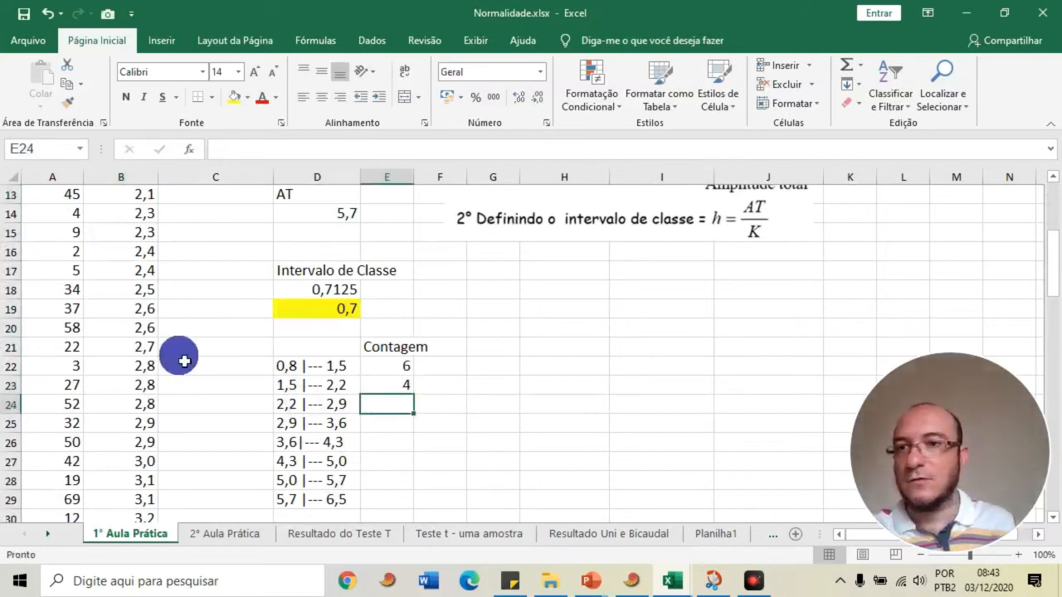
Step: Count the masses belonging to the third class by selecting B14:B24 and enter 11 in E24
scroll(184, 361, up, 1)
drag(130, 273, 136, 462)
scroll(248, 415, down, 2)
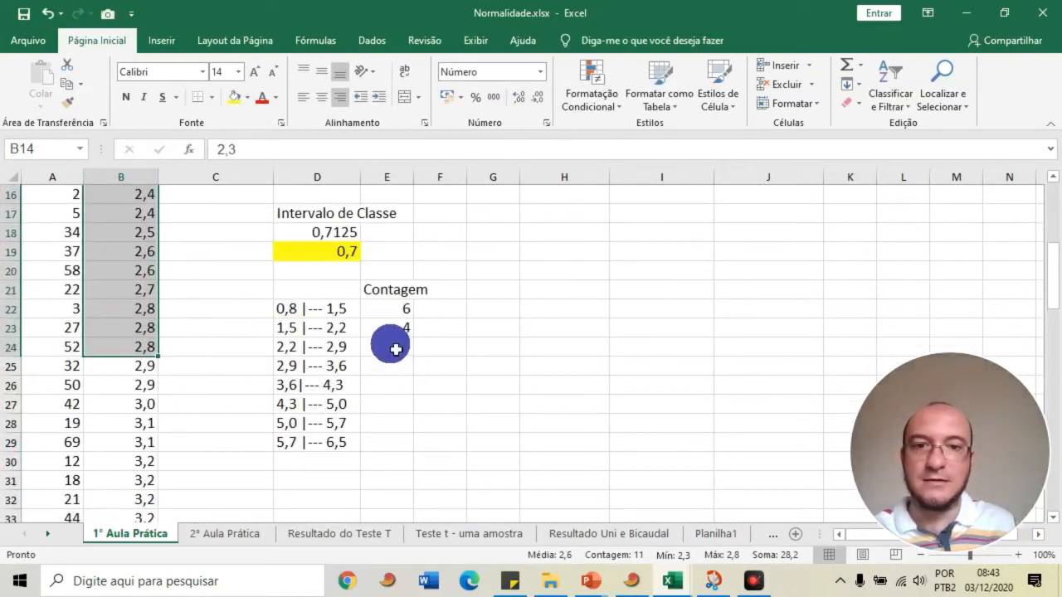
click(401, 351)
text(11)
key(Return)
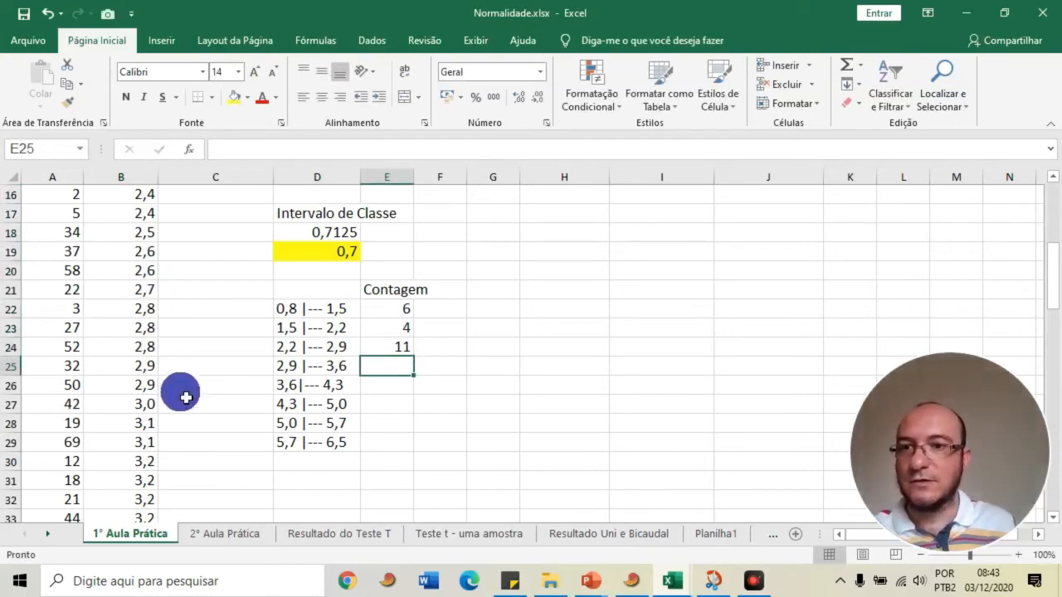
Step: Count the masses belonging to the fourth class by selecting B25:B43 and enter 19 in E25
drag(149, 372, 147, 336)
scroll(315, 357, up, 6)
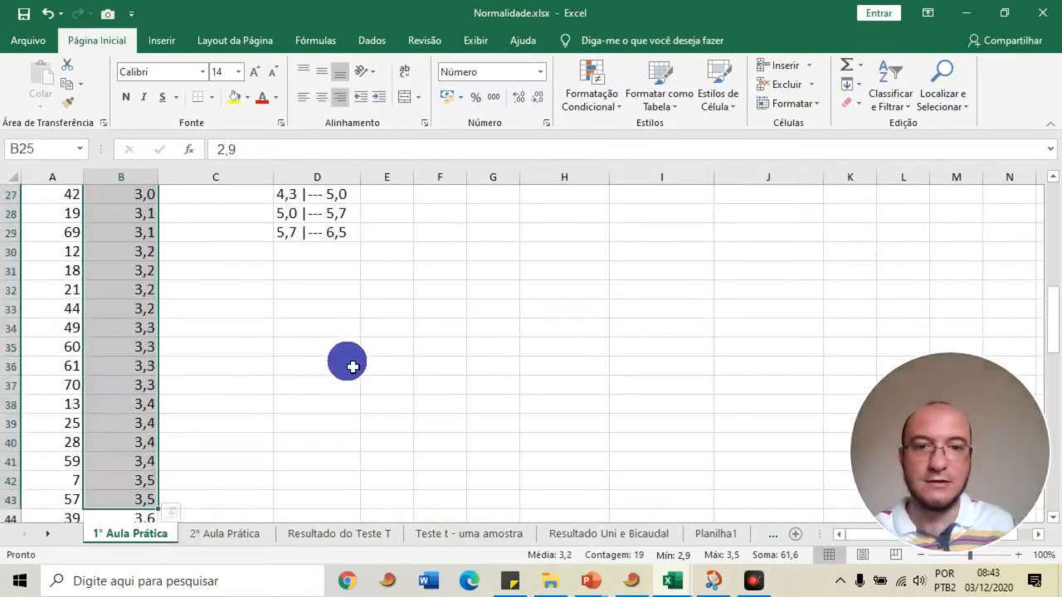
click(398, 329)
text(19)
key(Return)
Step: Count the masses belonging to the fifth class by selecting B44:B60 and enter 17 in E26
scroll(113, 401, down, 11)
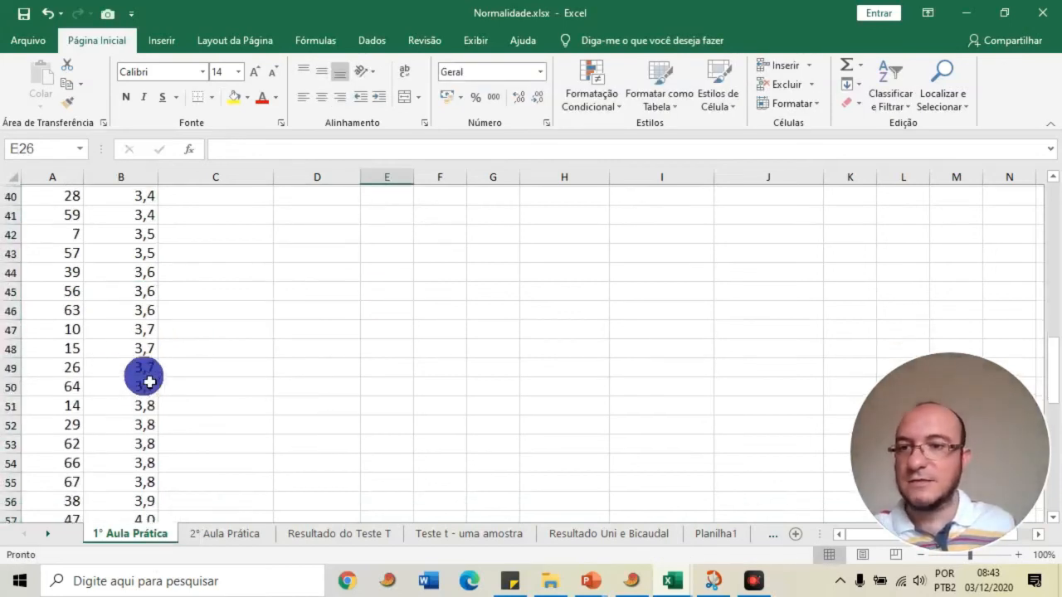
scroll(149, 368, up, 2)
scroll(141, 274, up, 2)
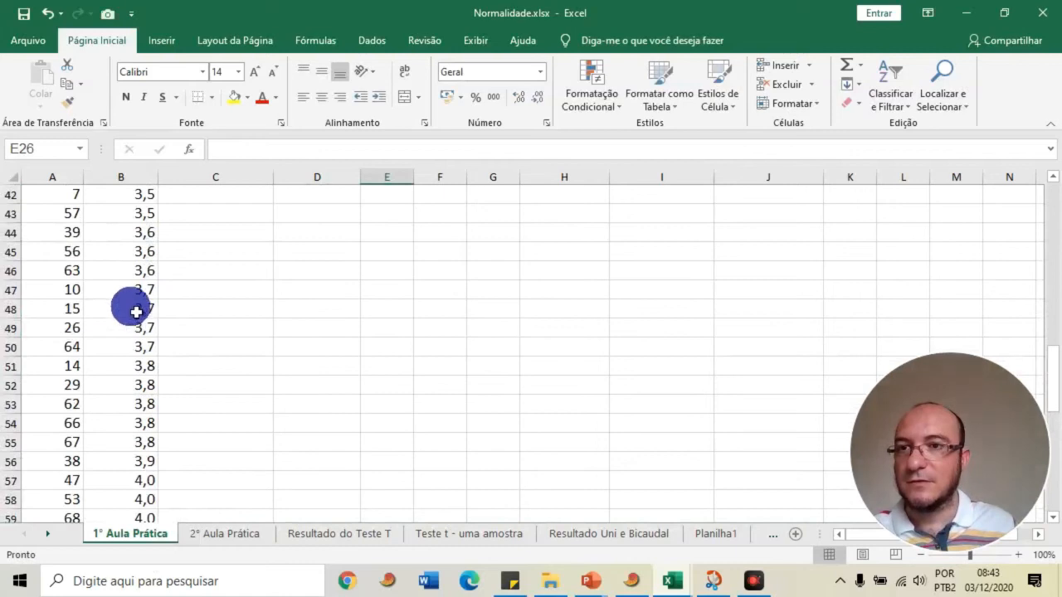
drag(137, 229, 141, 438)
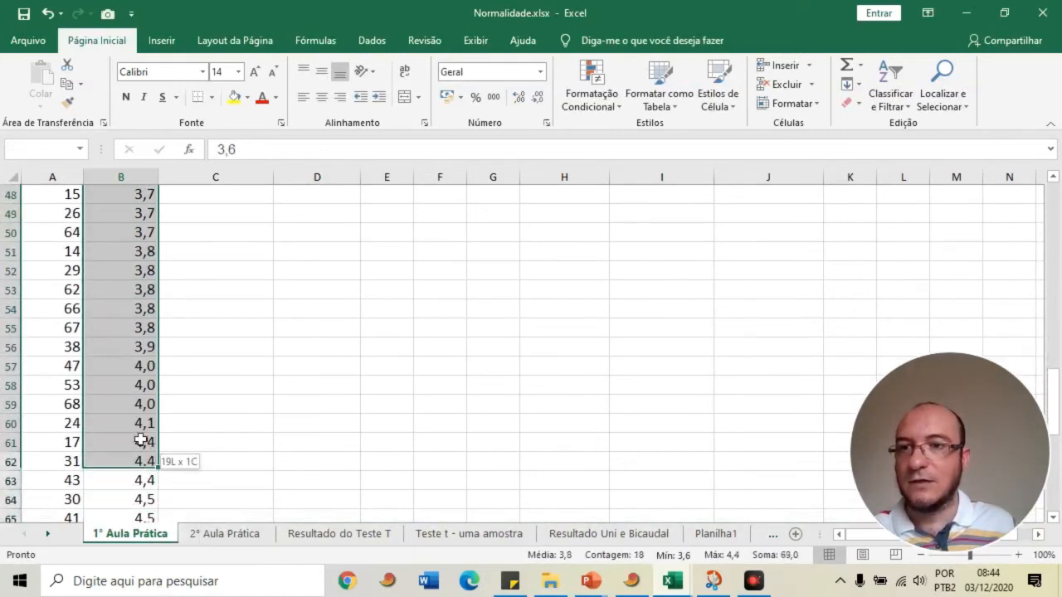
drag(146, 385, 147, 375)
click(142, 425)
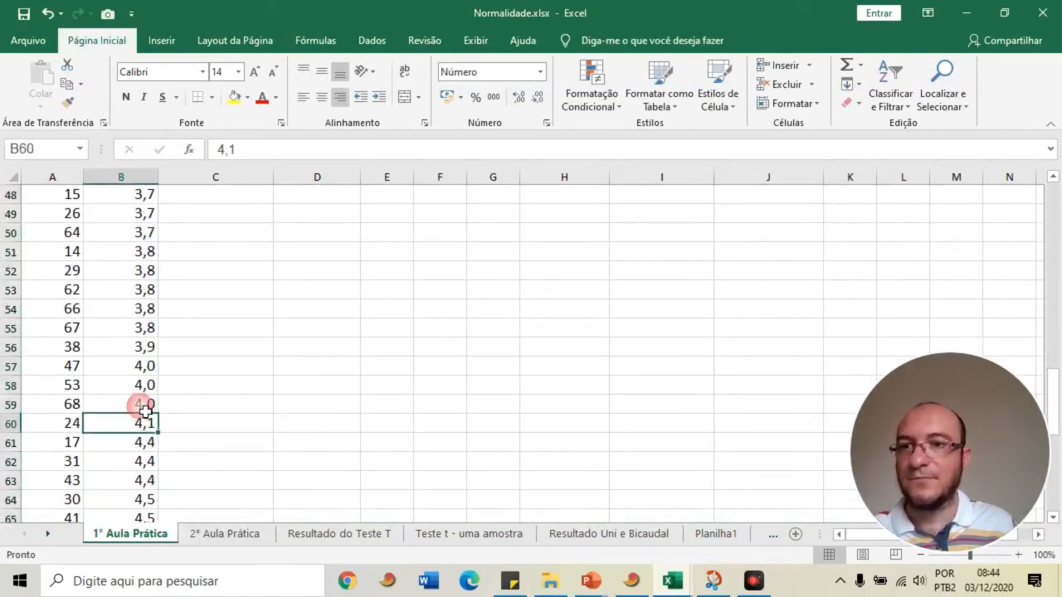
scroll(139, 348, up, 2)
shift+click(149, 241)
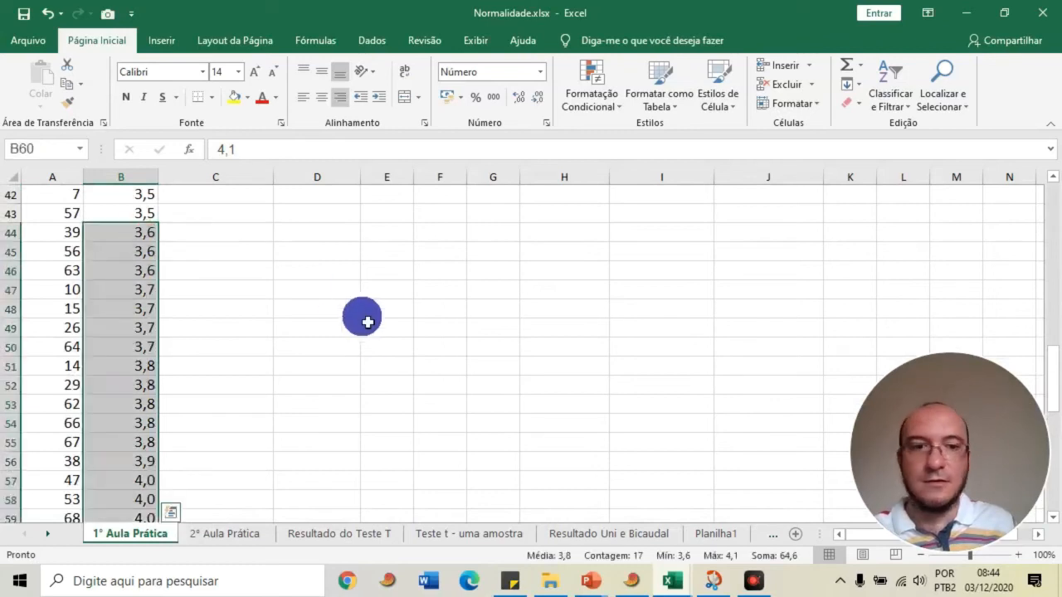
scroll(443, 387, up, 9)
click(410, 405)
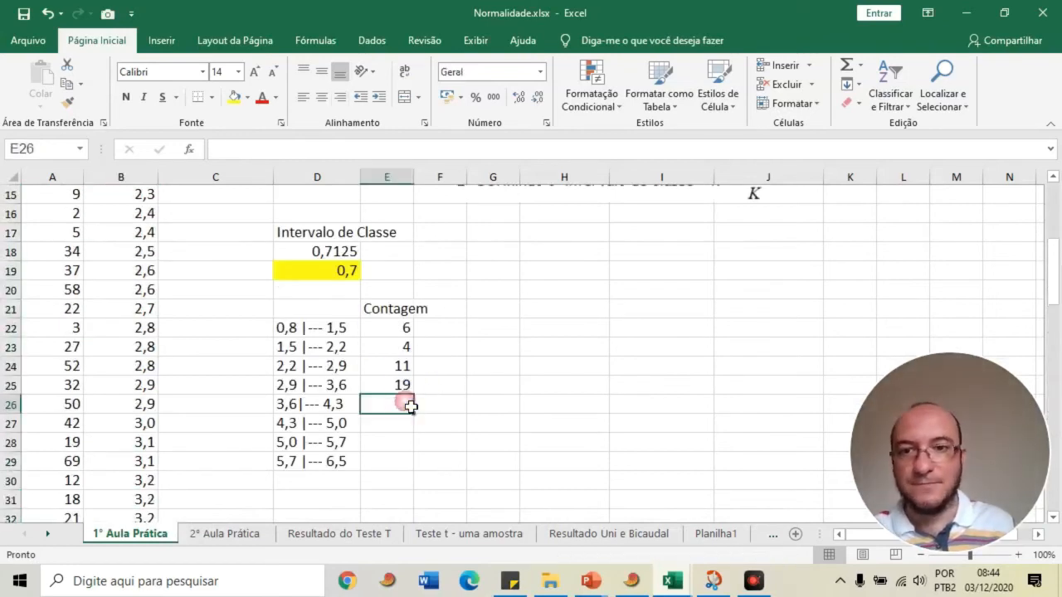
text(17)
key(Return)
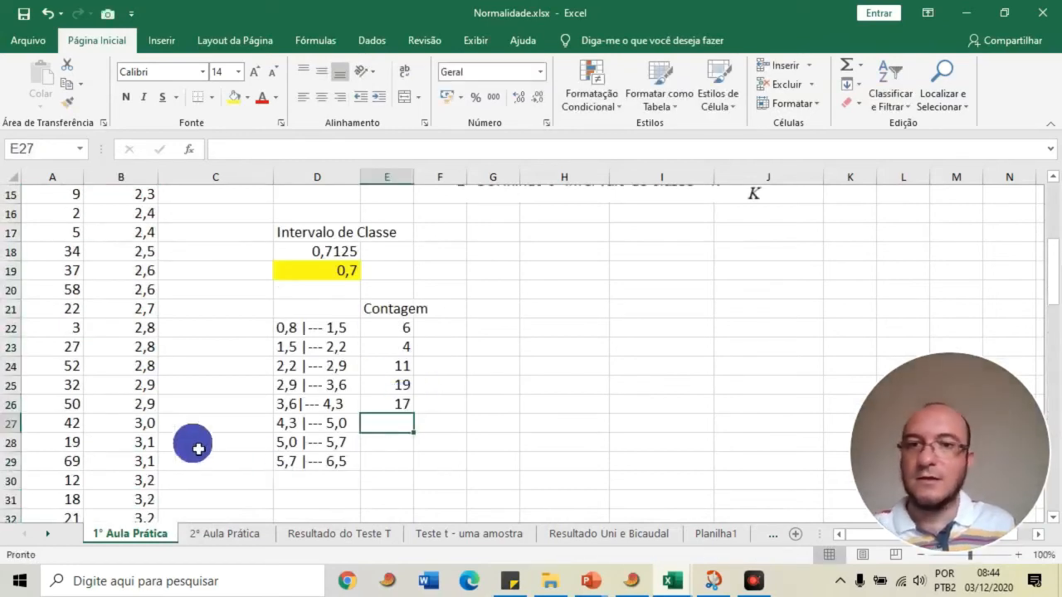
Step: Count the masses belonging to the sixth class by selecting B61:B66 and enter 6 in E27
scroll(162, 444, down, 11)
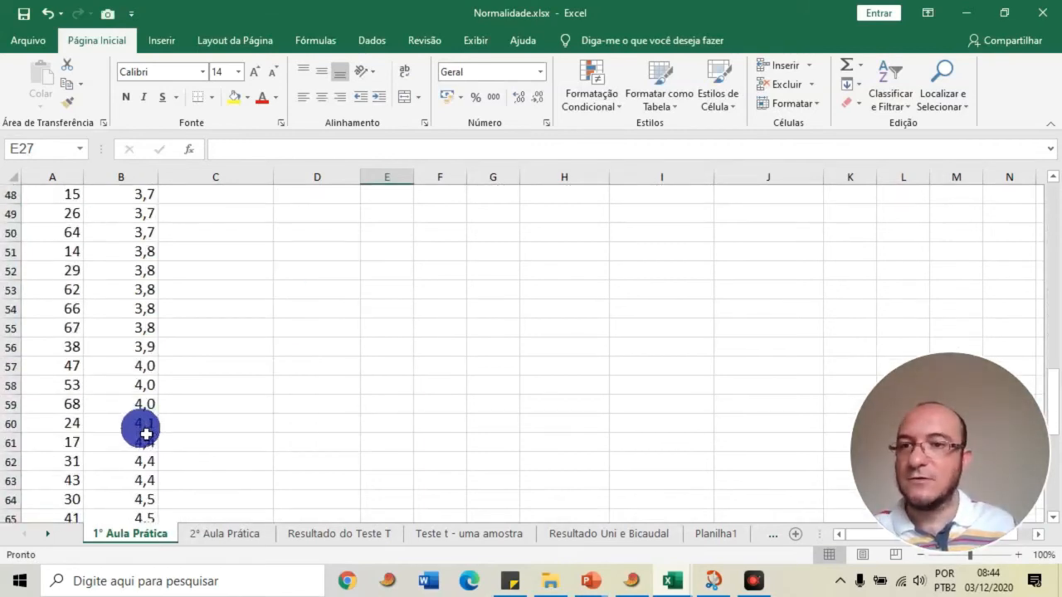
click(147, 442)
scroll(147, 431, down, 4)
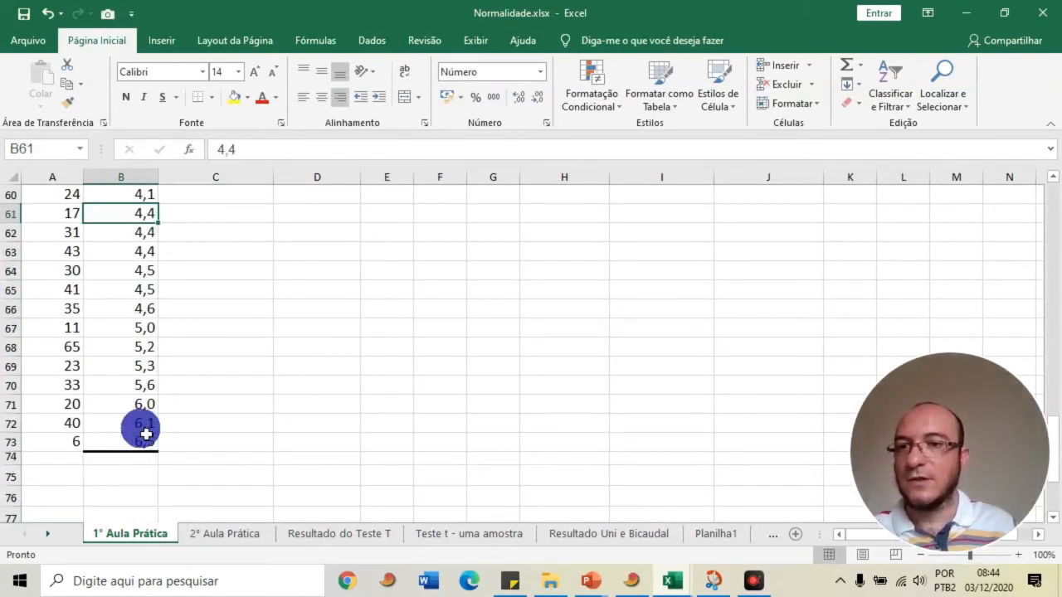
shift+click(148, 309)
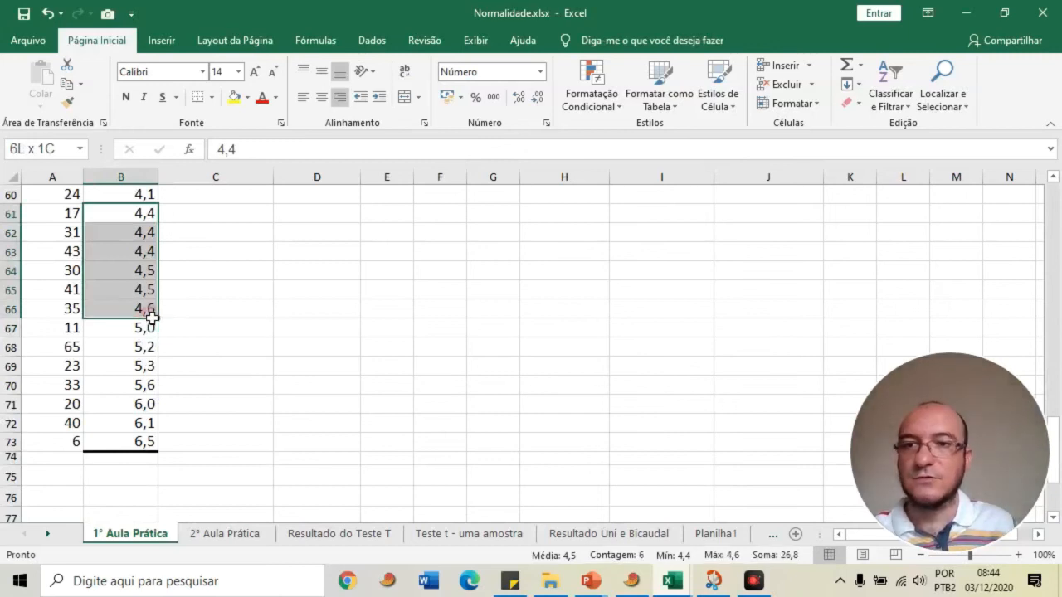
scroll(414, 384, up, 14)
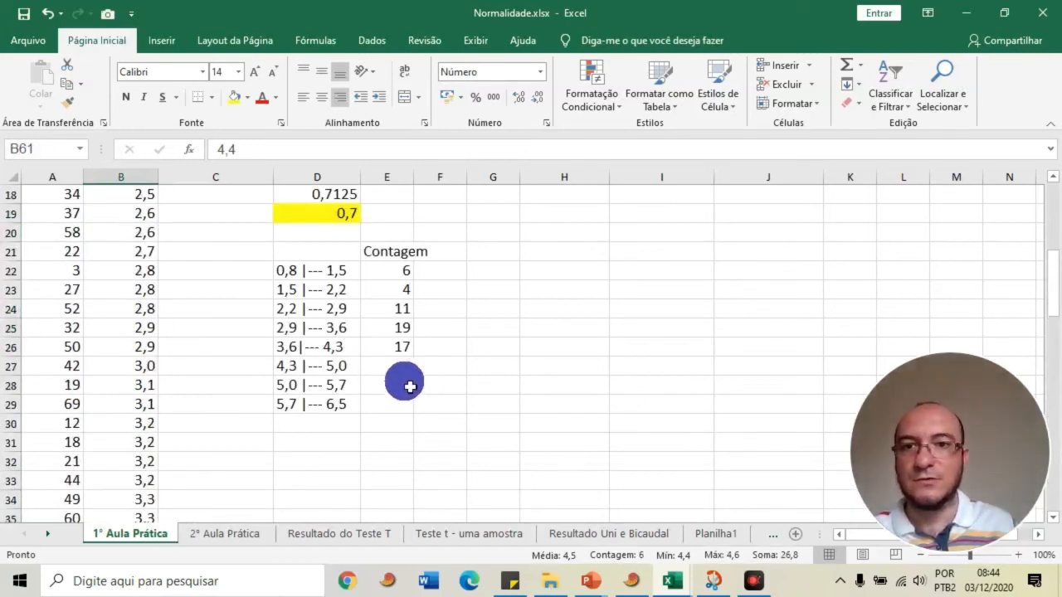
click(398, 370)
text(6)
key(Return)
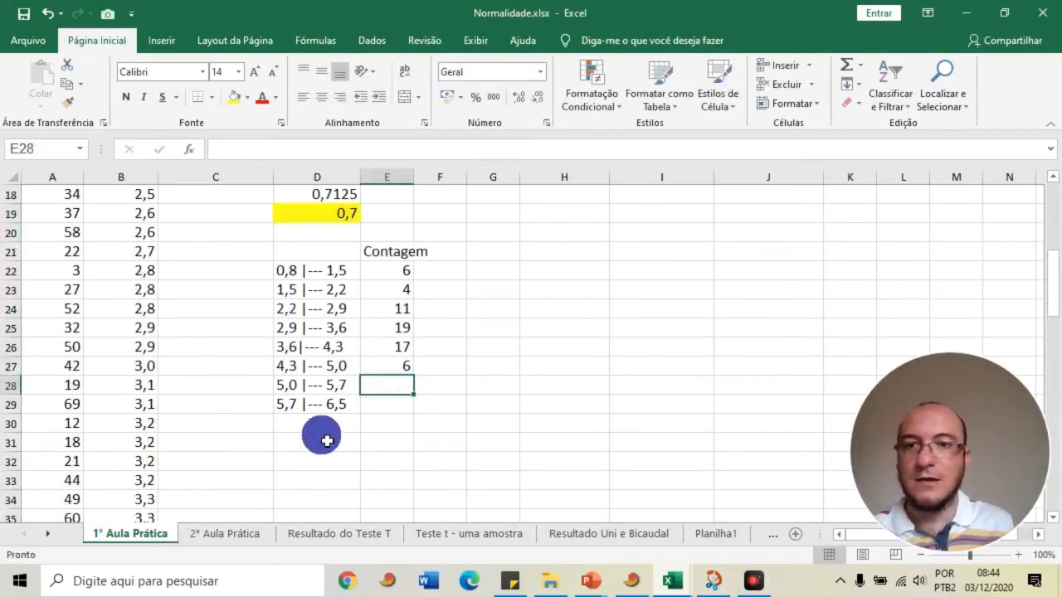
Step: Count the masses belonging to the seventh class by selecting B67:B70 and enter 4 in E28
scroll(127, 442, down, 13)
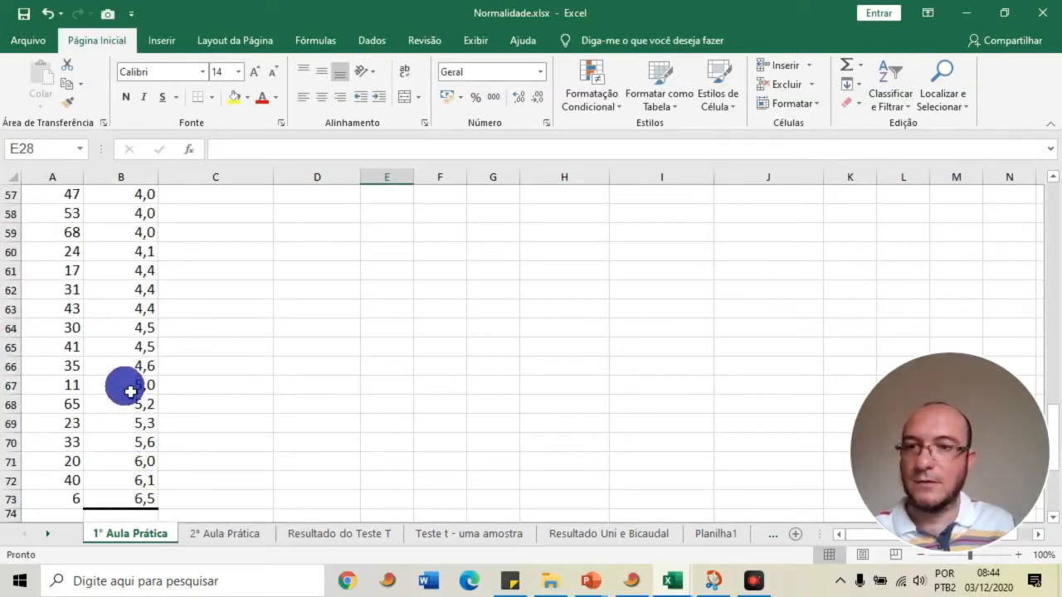
click(131, 392)
drag(130, 392, 139, 450)
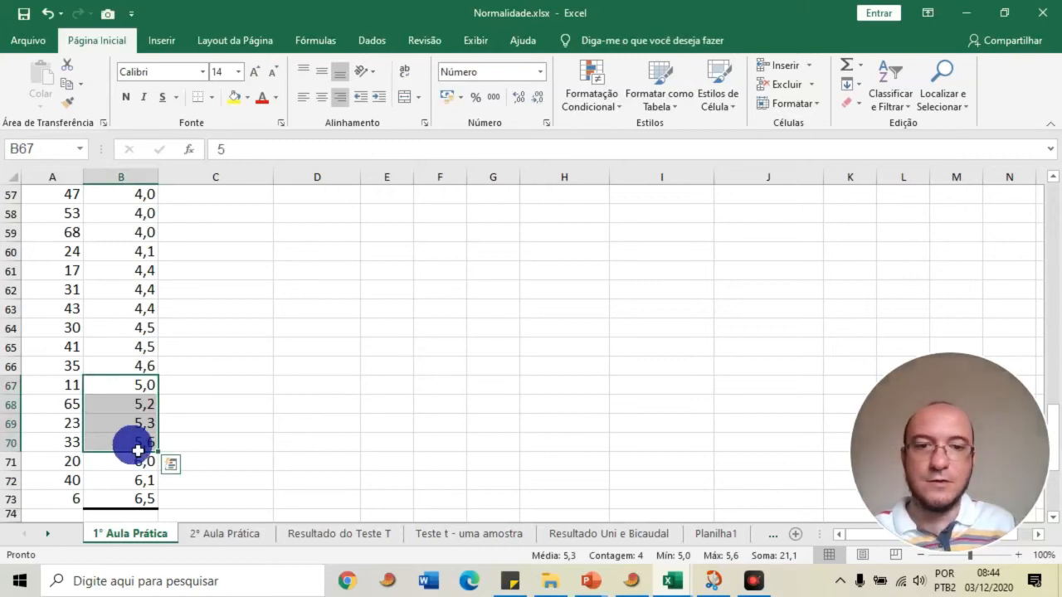
scroll(311, 465, up, 13)
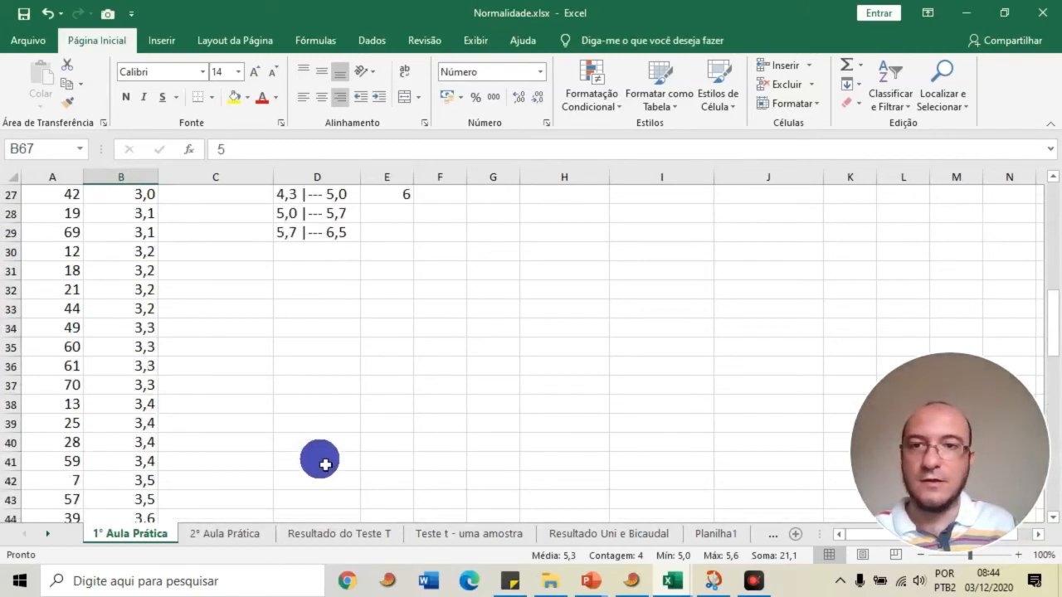
click(393, 394)
text(4)
click(343, 406)
Step: Count the masses belonging to the eighth class by selecting B71:B73 and enter 3 in E29
scroll(138, 453, down, 12)
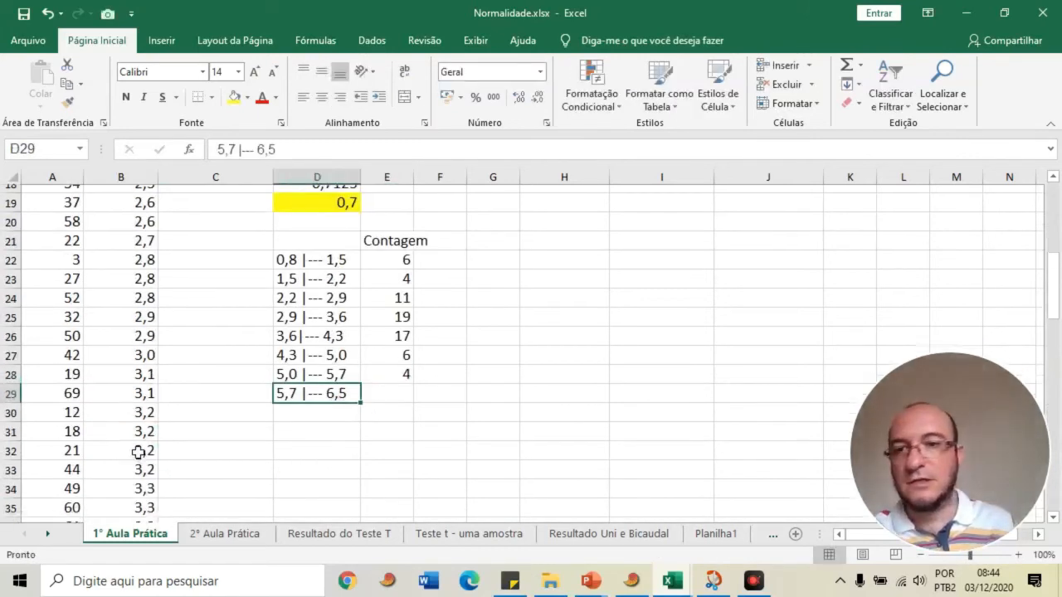
scroll(138, 453, down, 4)
drag(130, 289, 141, 335)
scroll(403, 384, up, 16)
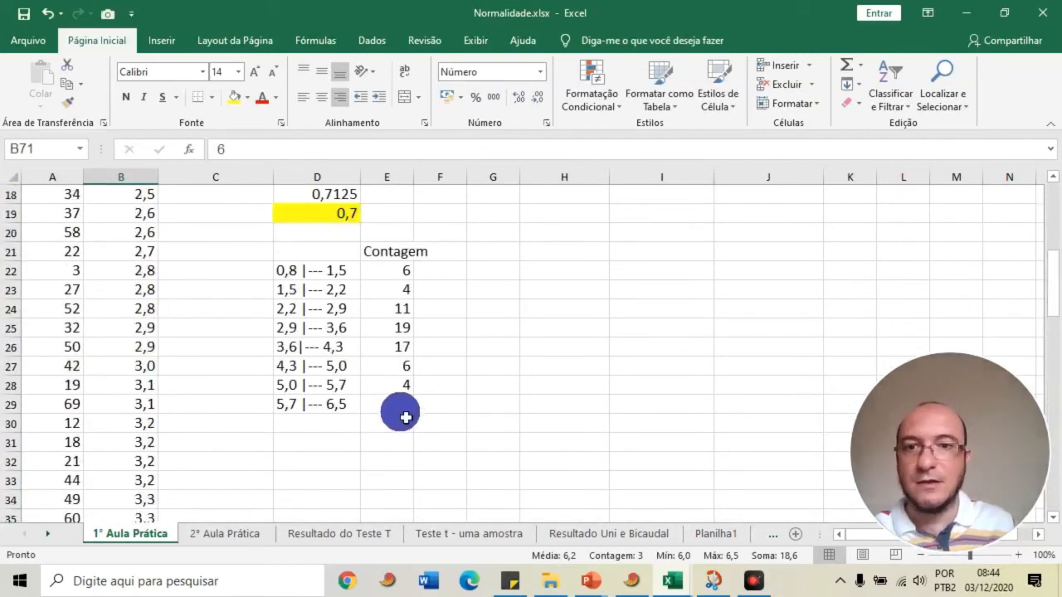
click(403, 415)
text(3)
key(Return)
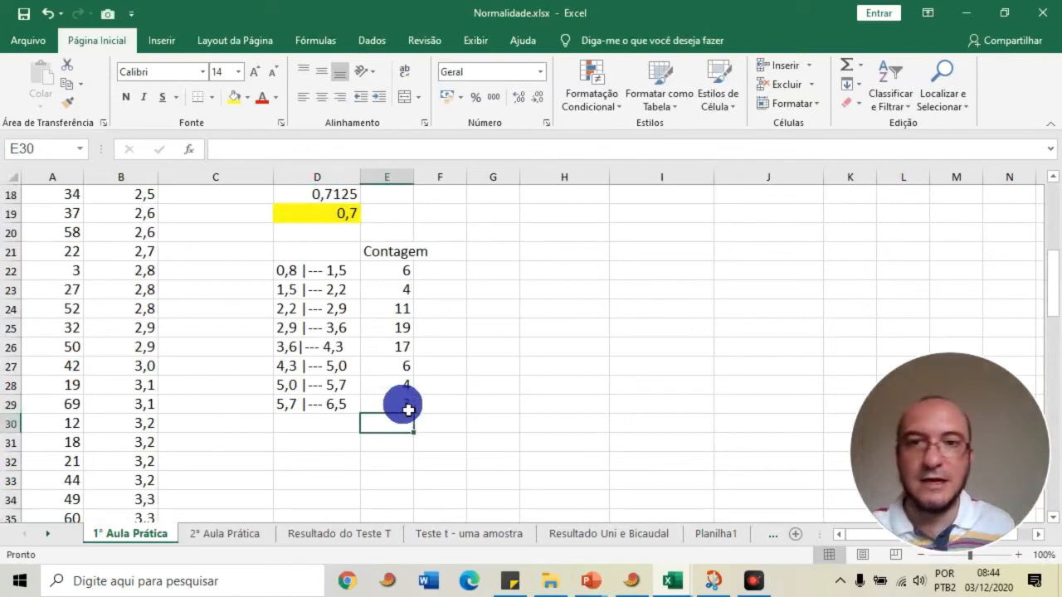
Step: Widen column E to fit the Contagem header and enter the header Classes in D21
drag(413, 176, 436, 177)
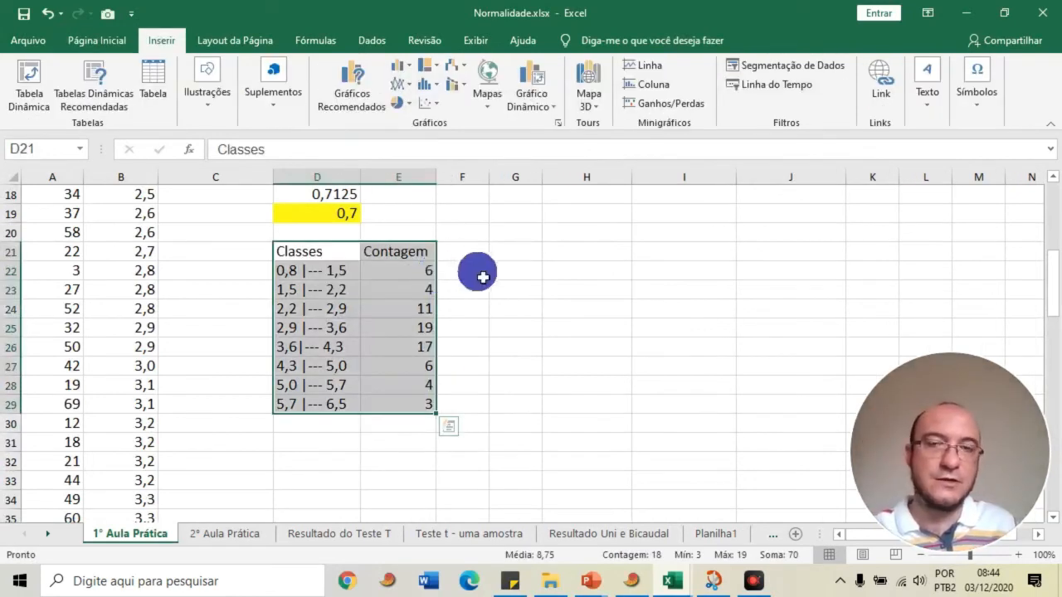
Step: Insert a clustered 2D column chart of the classes and counts in D21:E29 and move it clear of the class labels
click(411, 66)
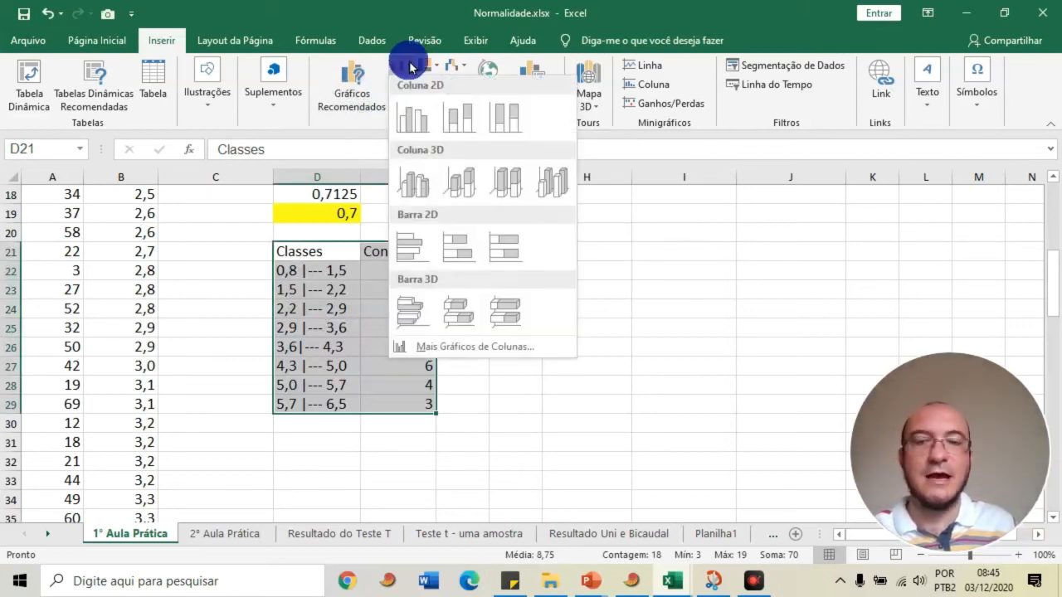
click(410, 119)
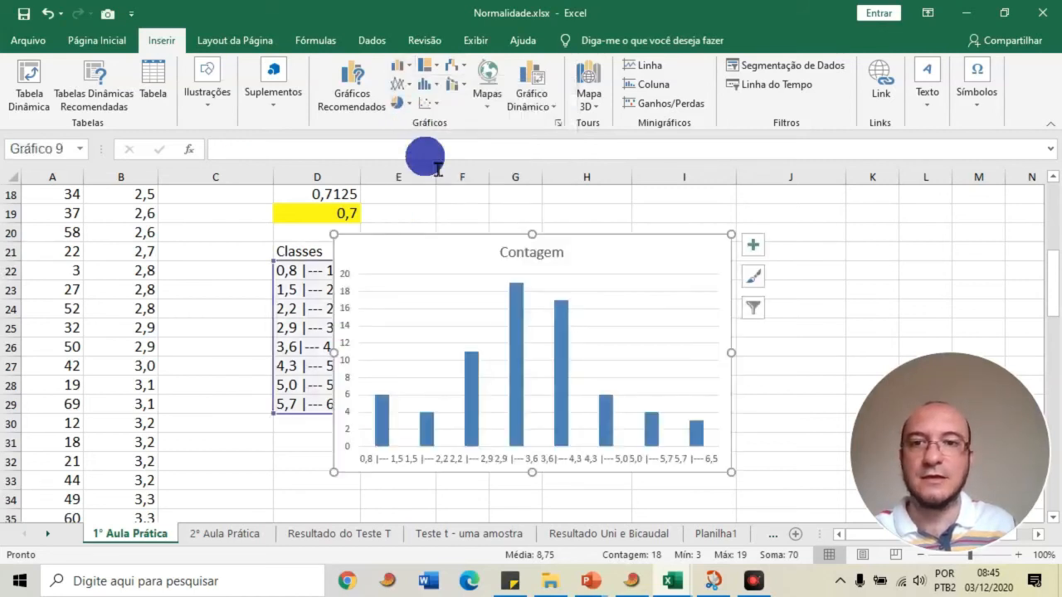
drag(622, 255, 711, 212)
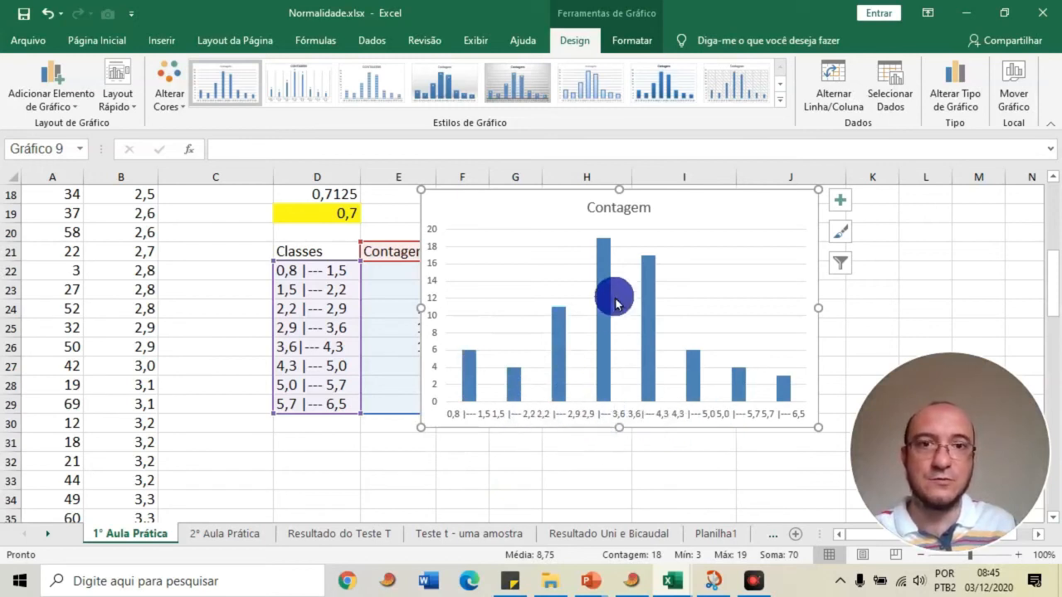
Step: Open the data series formatting options for the Contagem columns and move the chart so that it is fully in view
mouse_move(606, 282)
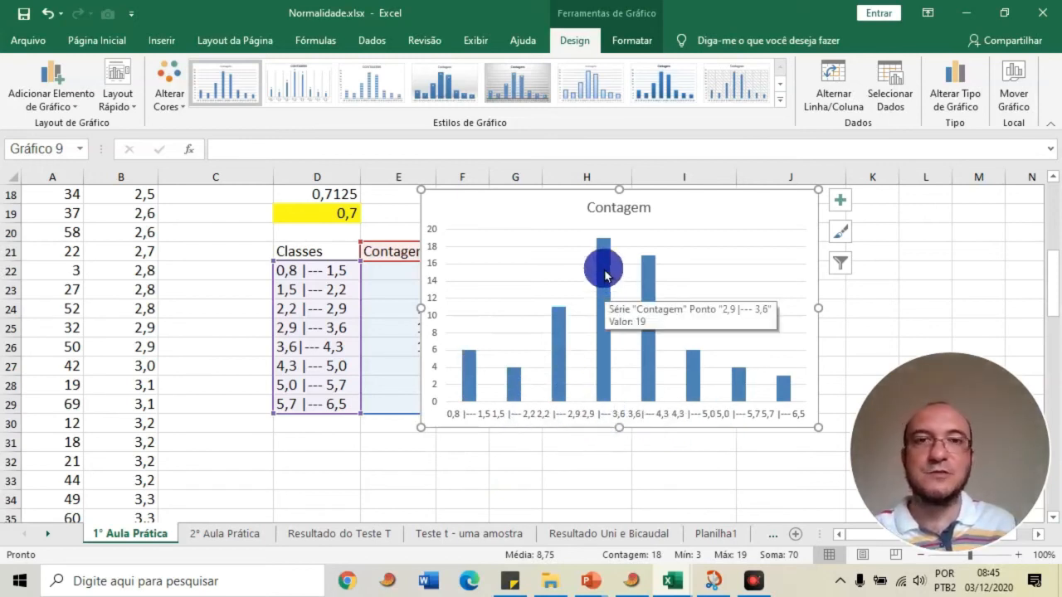
click(605, 277)
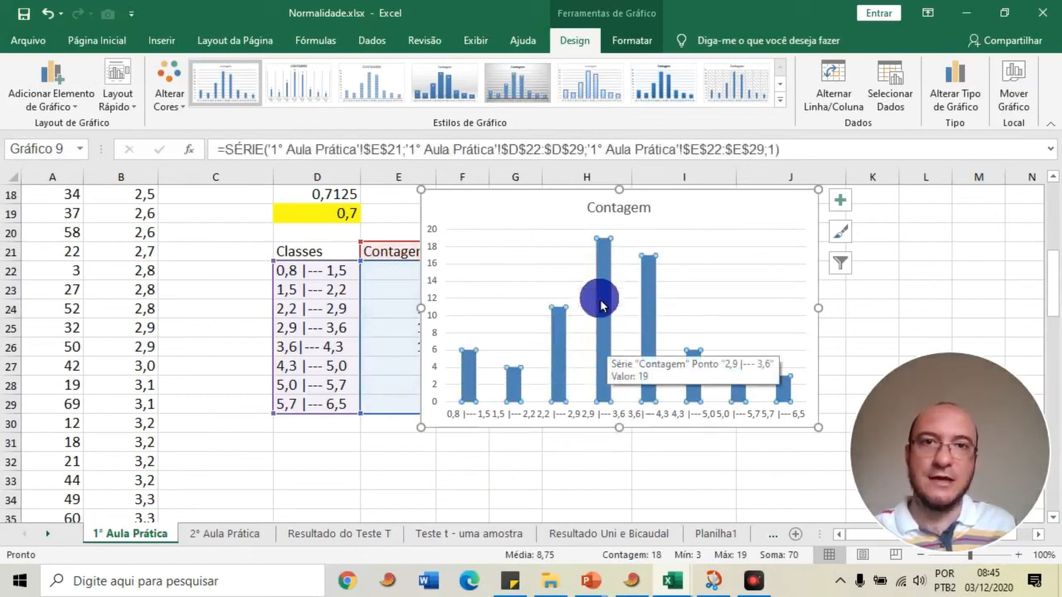
right_click(602, 267)
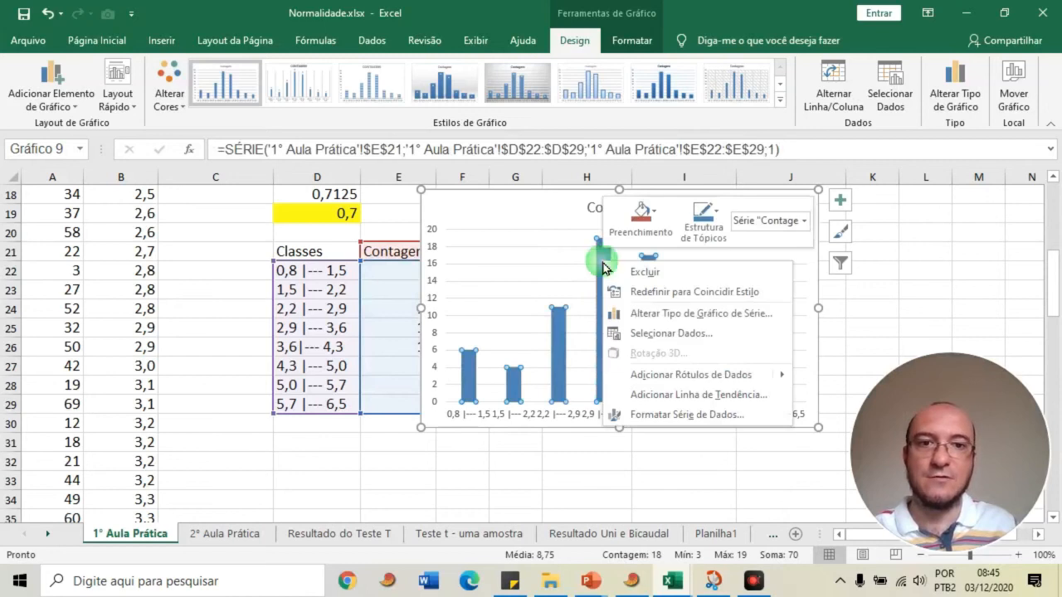
click(657, 417)
drag(945, 425, 705, 417)
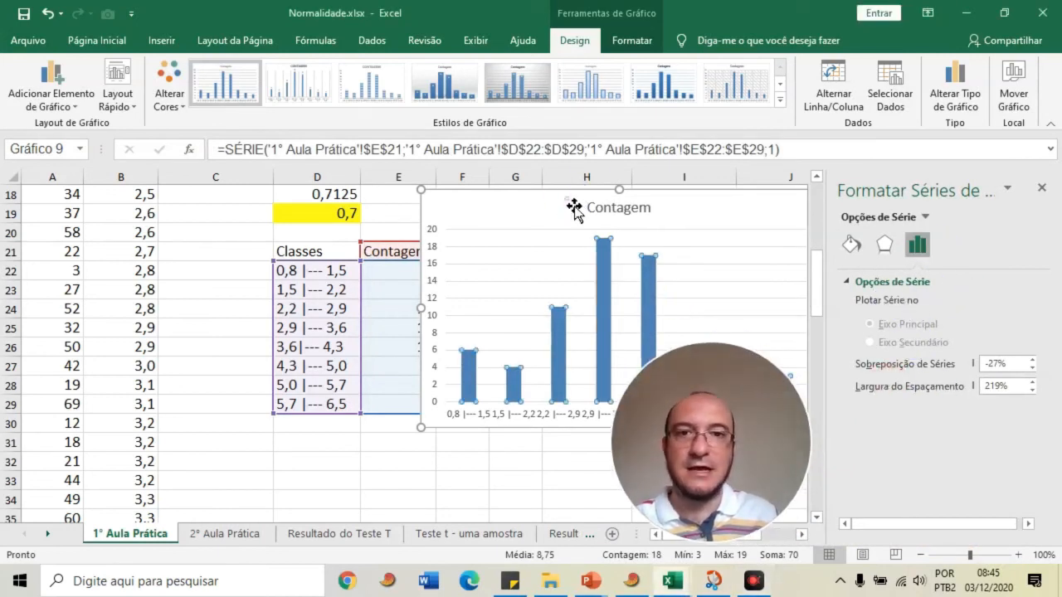
drag(573, 206, 356, 202)
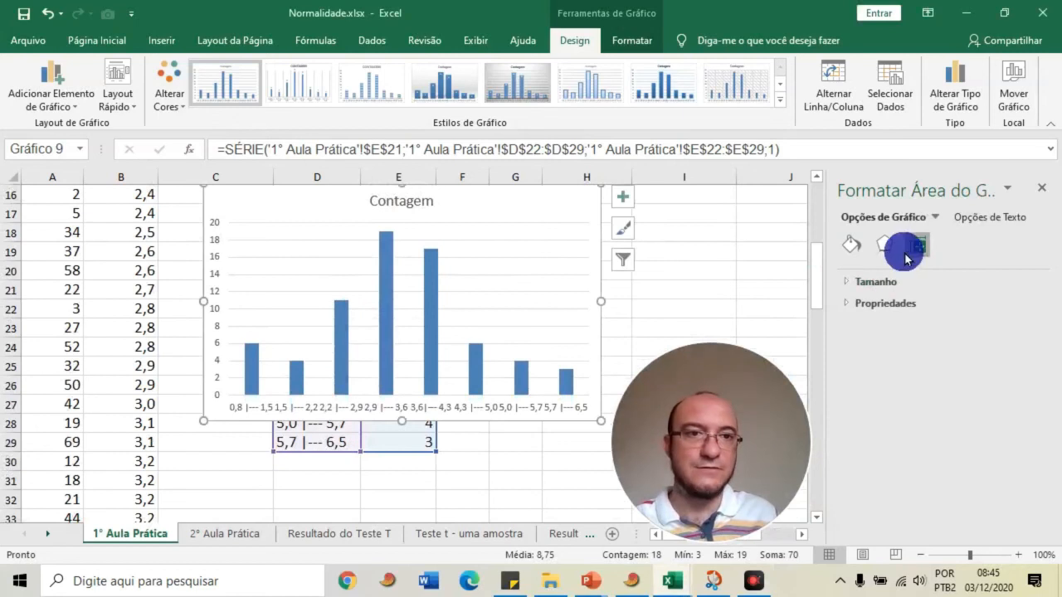
Step: Set the Contagem series overlap to 0% and its gap width to 0% so the columns touch like a histogram
click(428, 286)
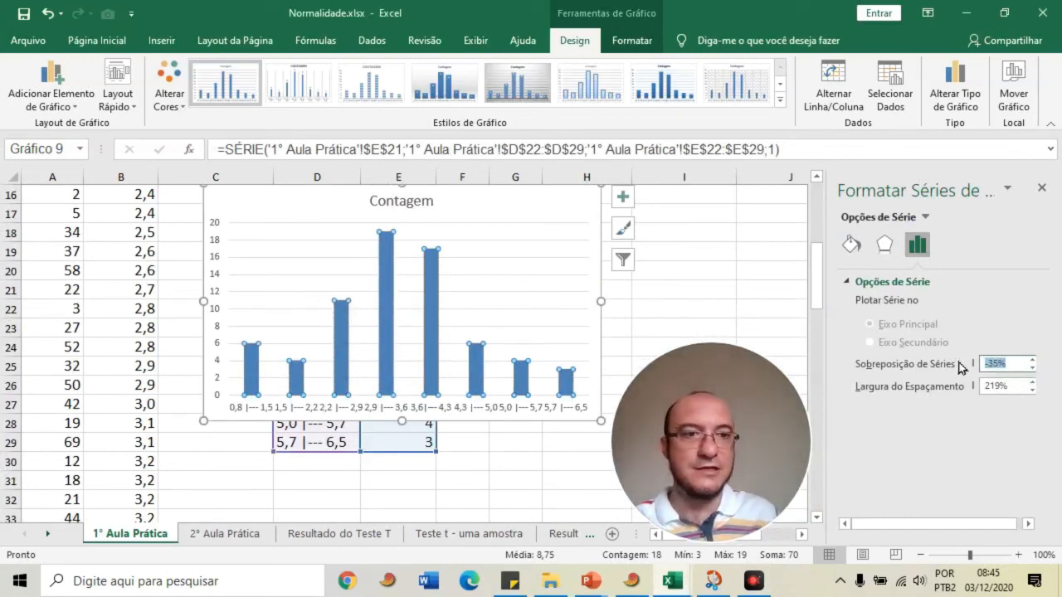
click(1031, 390)
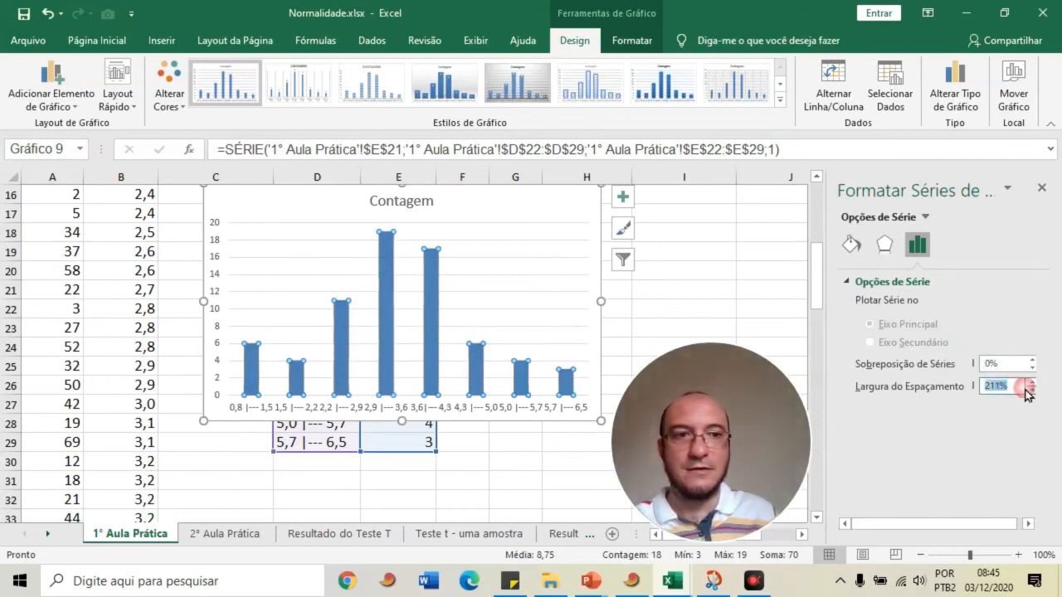
key(Return)
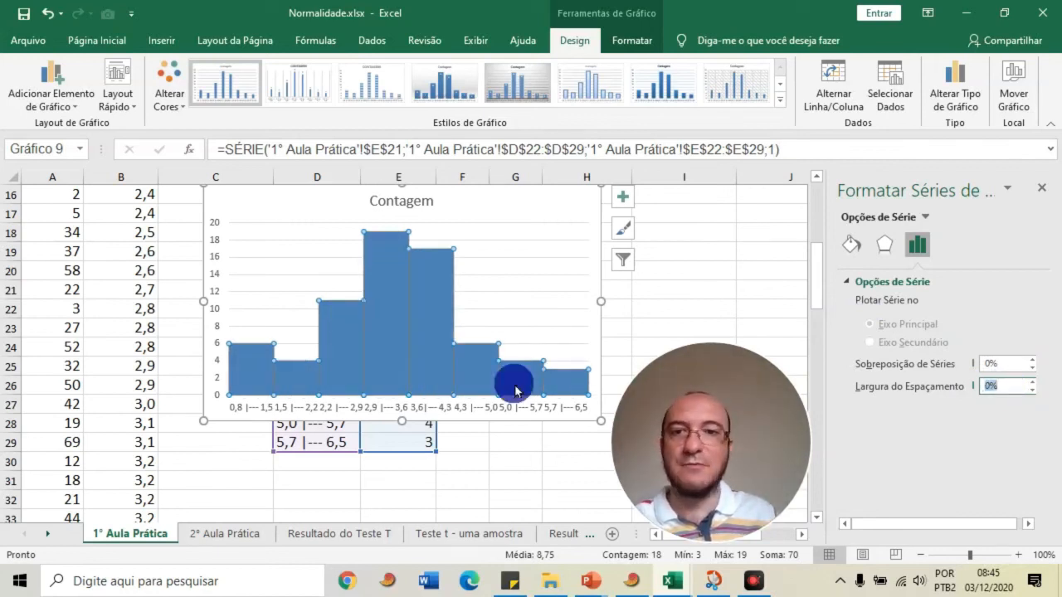
Step: Try gap widths of 5% and 50% for the Contagem columns to compare the spacing between the bars
text(5)
key(Return)
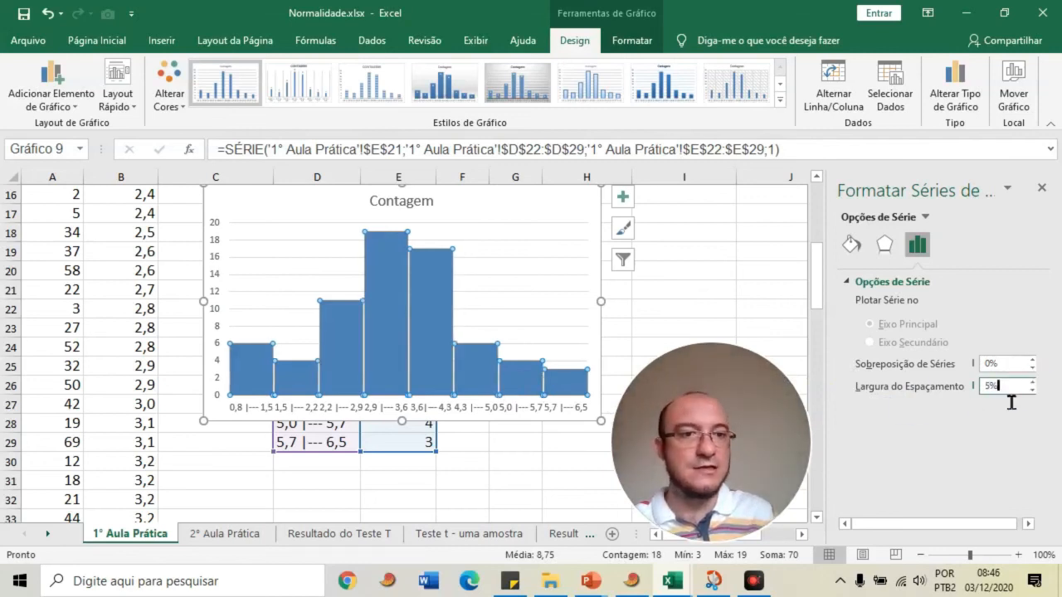
key(Return)
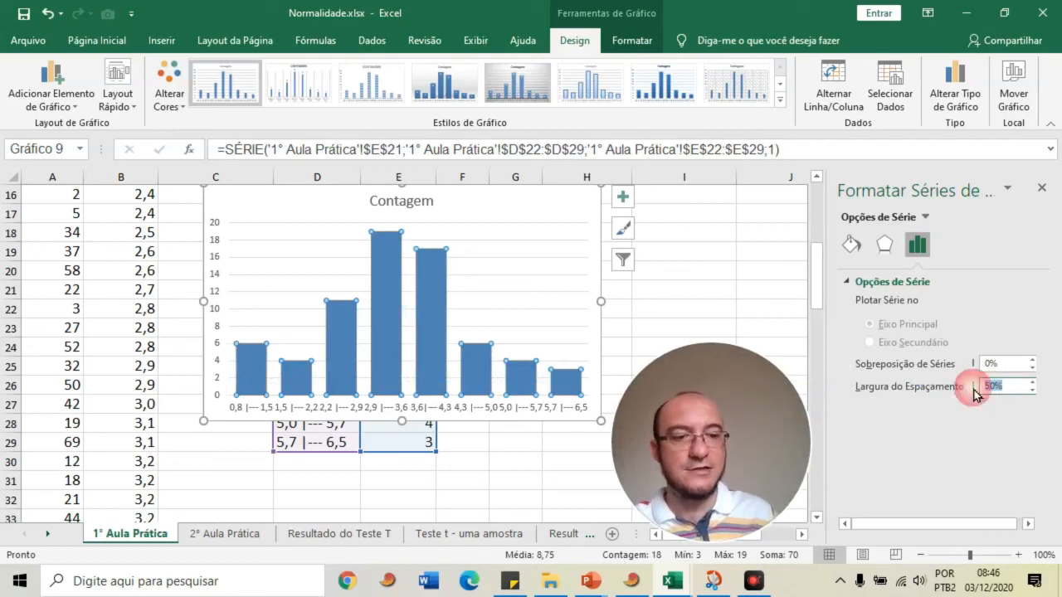
Step: Set the Contagem series gap width to 0% and place the histogram beside the class table, deselecting it
key(Return)
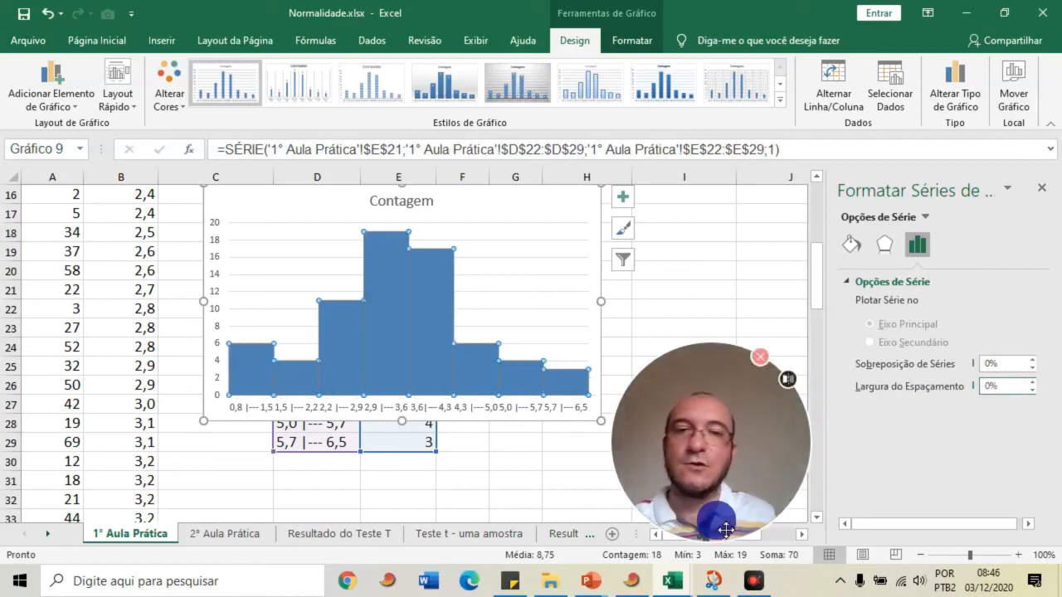
click(506, 496)
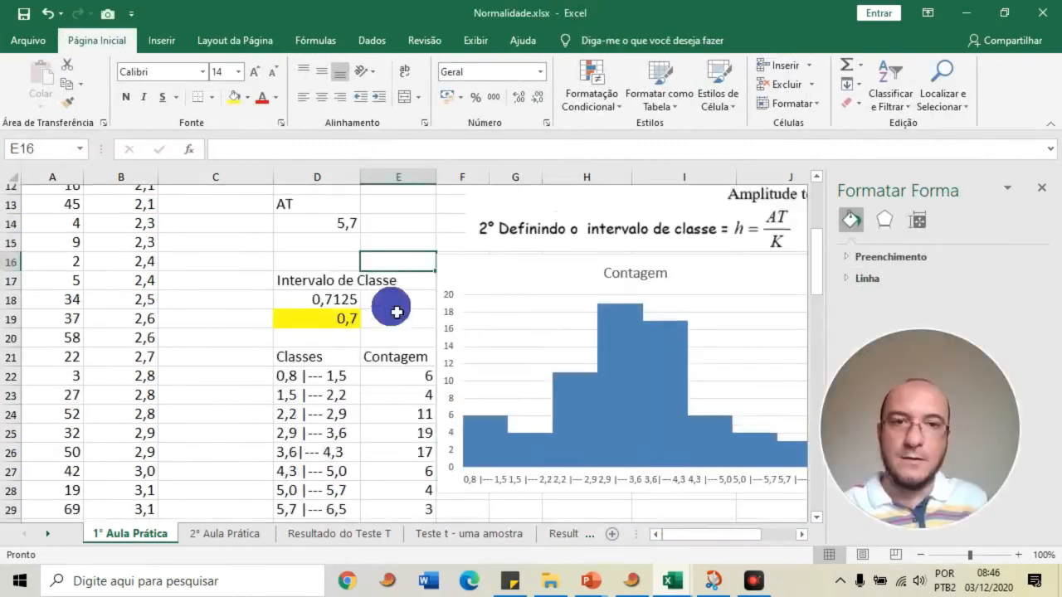
scroll(396, 312, down, 1)
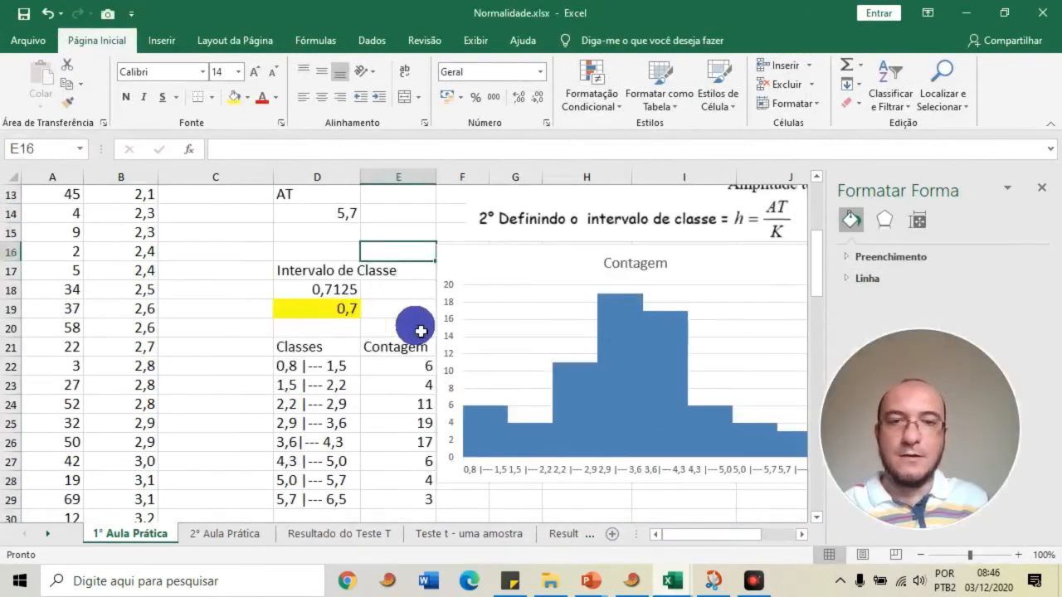
Step: Move the histogram over the class table to inspect its columns in full, and return it beside the table
drag(536, 254, 362, 263)
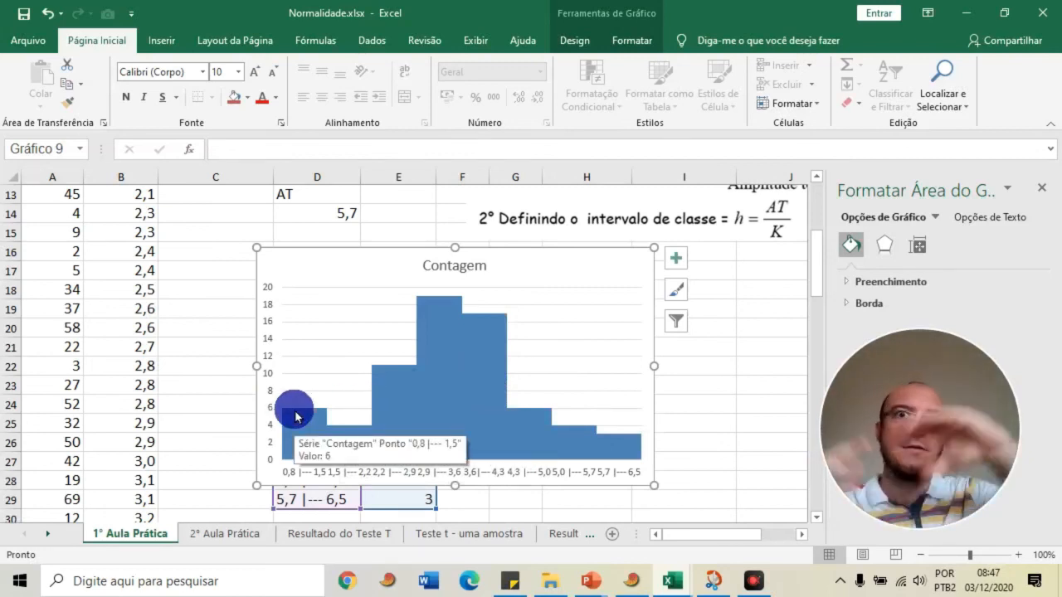
click(402, 375)
drag(560, 261, 734, 286)
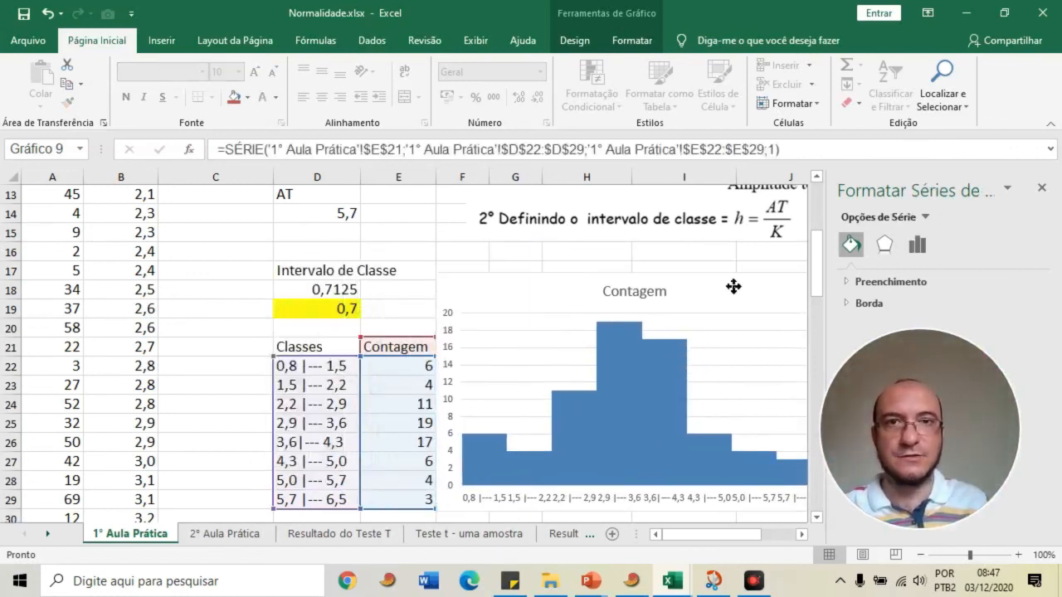
click(733, 286)
Step: Insert a scatter chart with smooth lines and markers from D21:E29 and position it to the left of the histogram
scroll(379, 339, down, 2)
drag(314, 235, 427, 386)
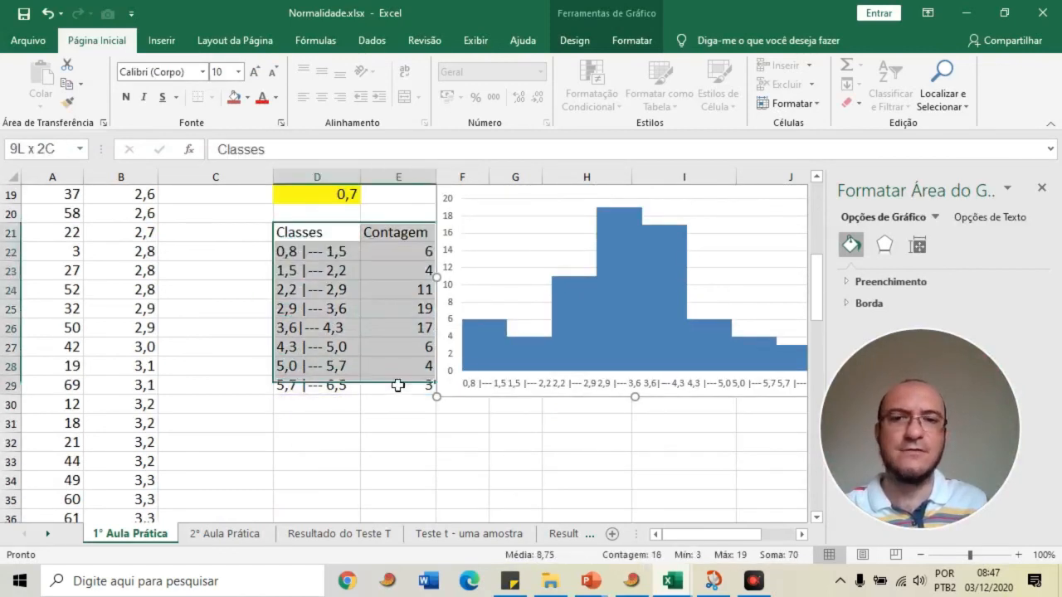
click(163, 41)
click(430, 102)
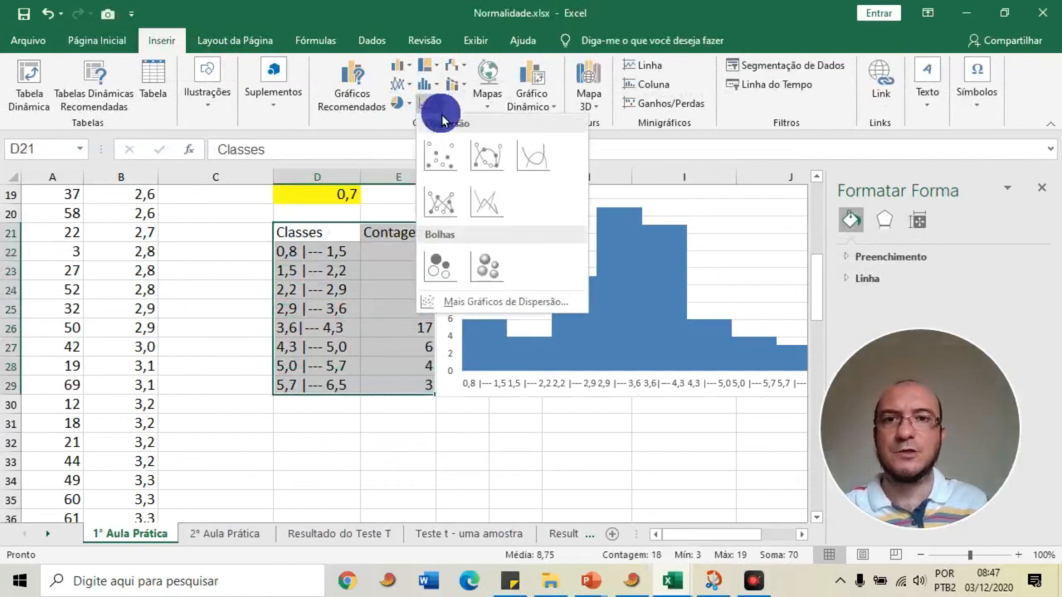
click(486, 150)
drag(521, 474, 457, 406)
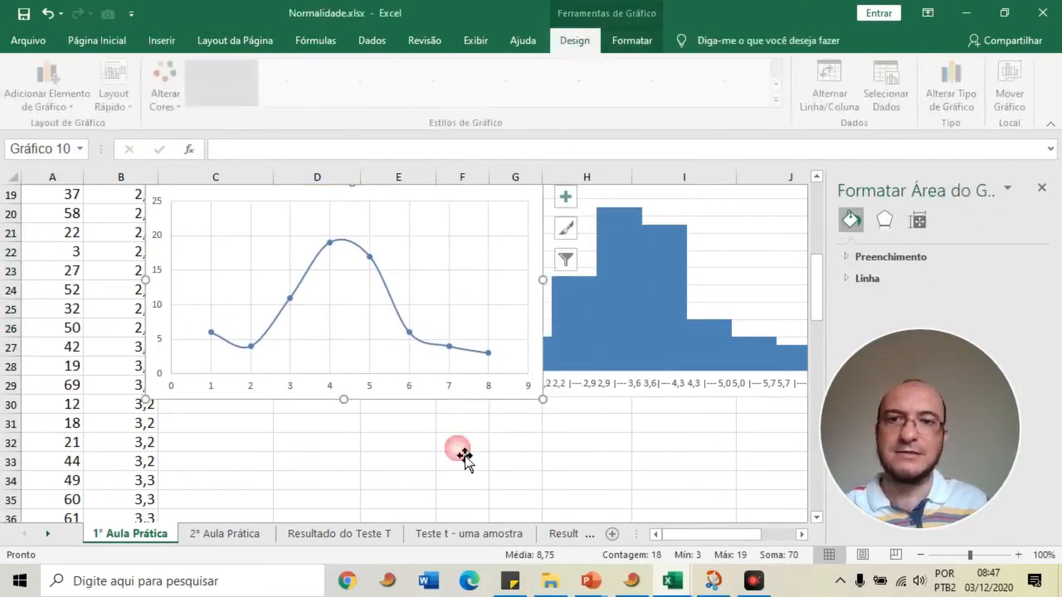
scroll(460, 461, up, 1)
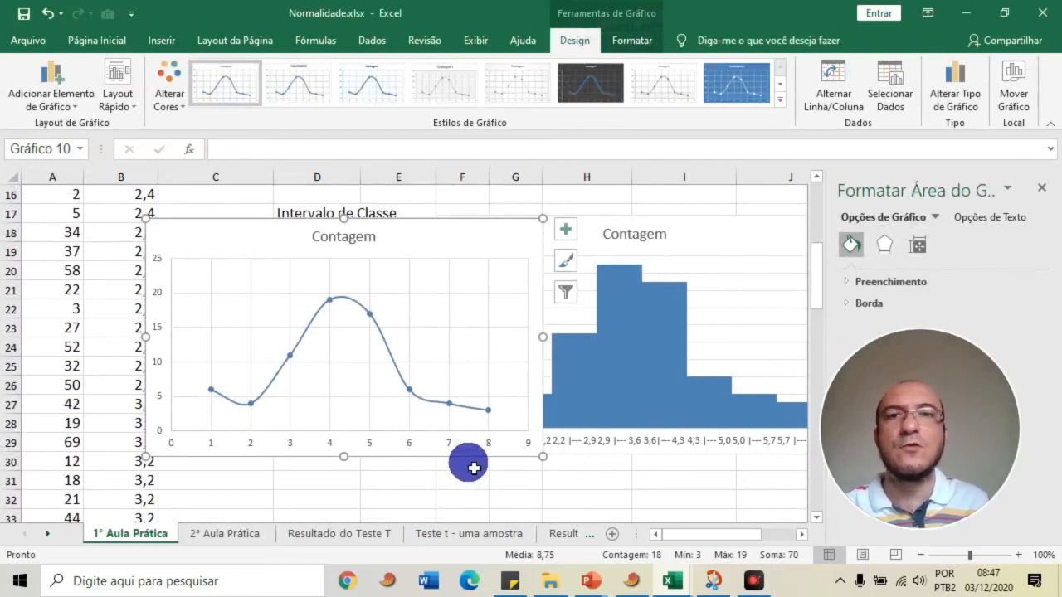